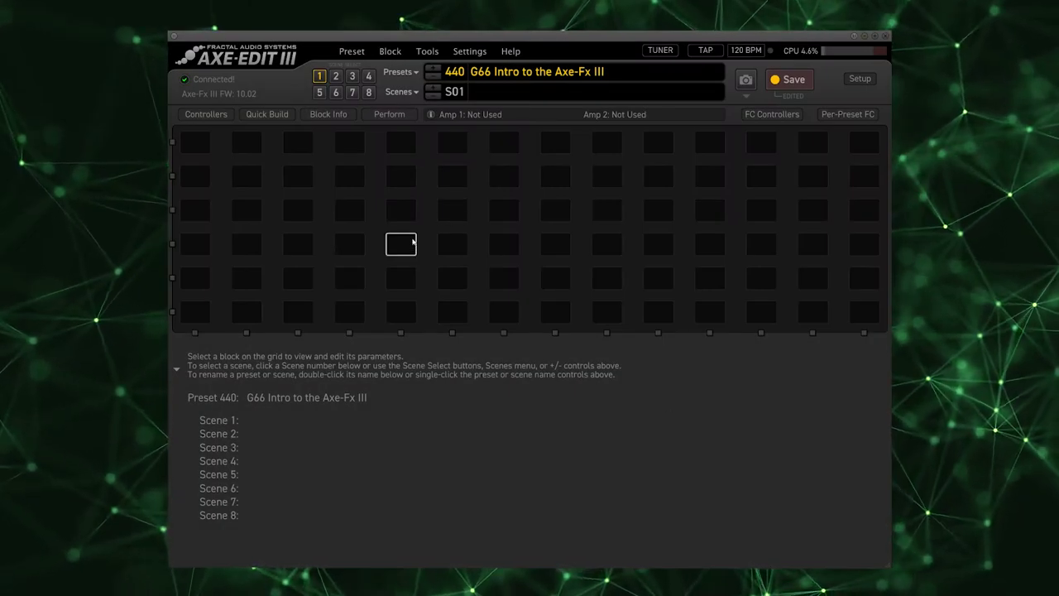
Place In 1 and Out 1 at the ends of row 2 and connect them.
click(266, 114)
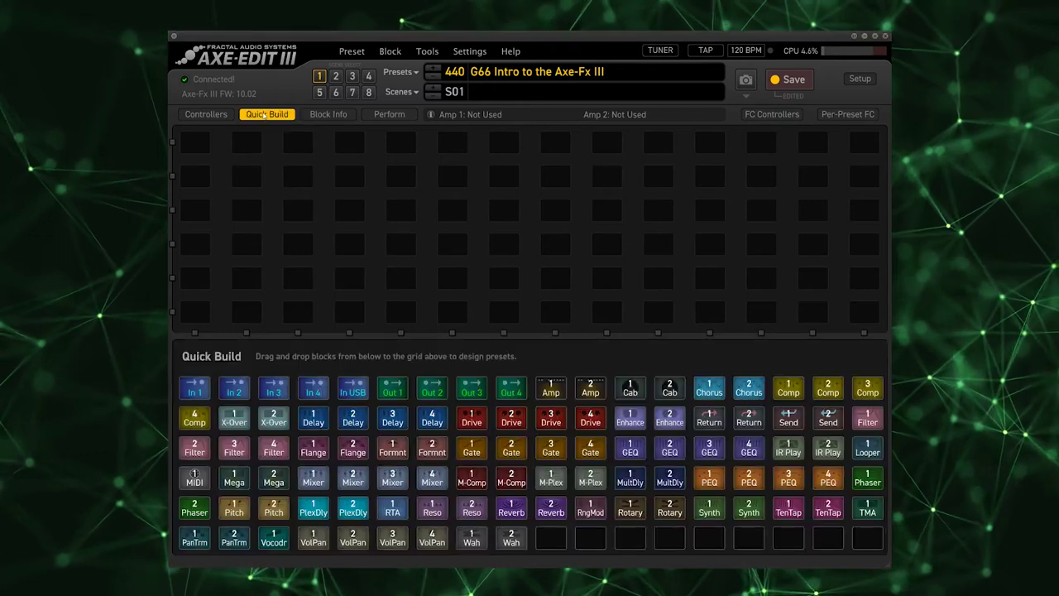
drag(195, 387, 196, 182)
drag(392, 388, 864, 176)
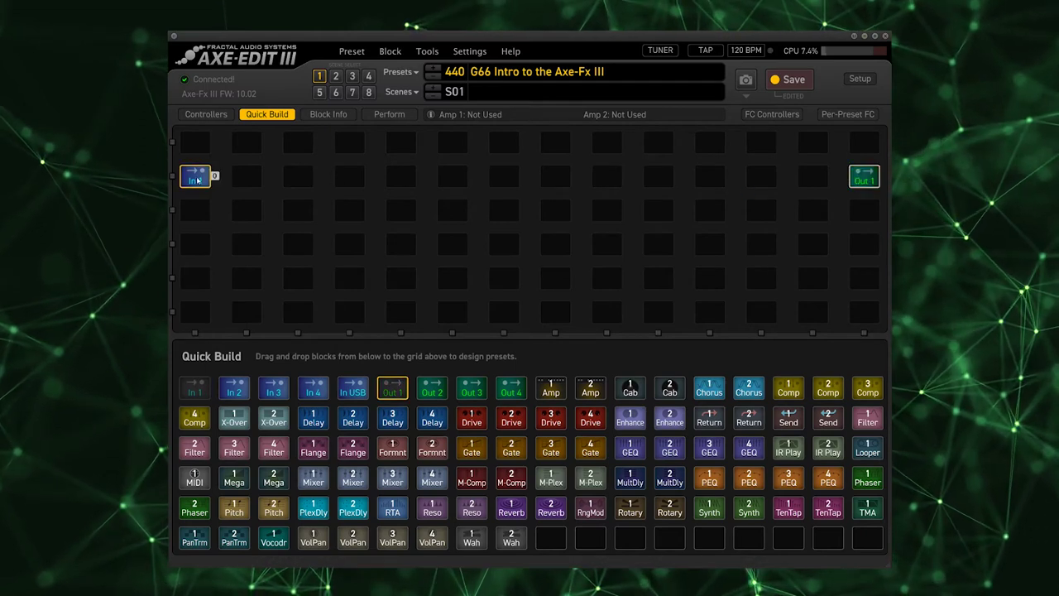
drag(214, 177, 844, 177)
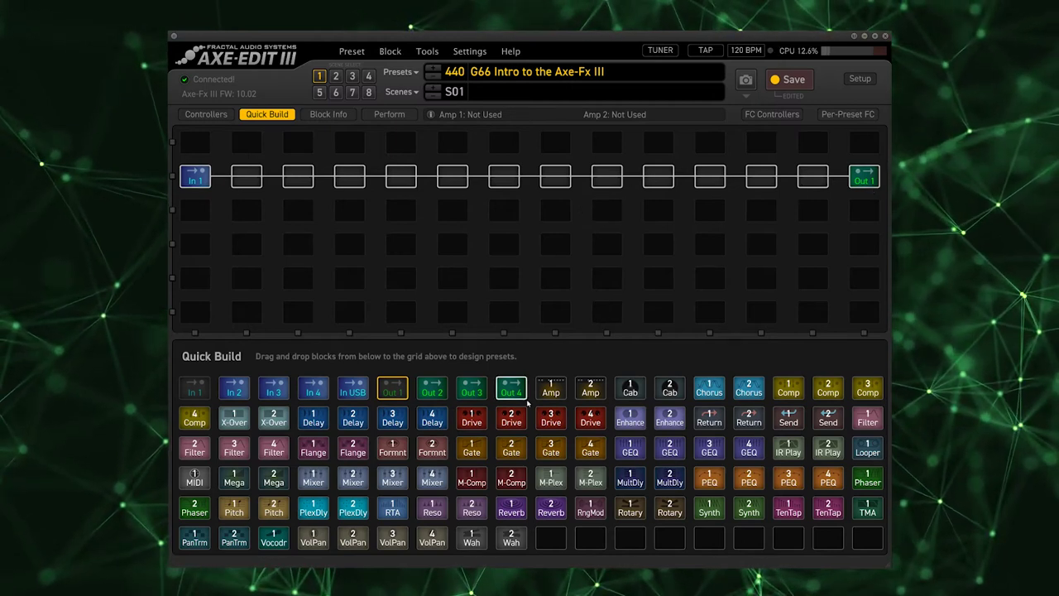
Insert Comp, Drive, Amp, Cab, Chorus, Delay and Reverb blocks along the row-2 chain.
drag(551, 394, 504, 177)
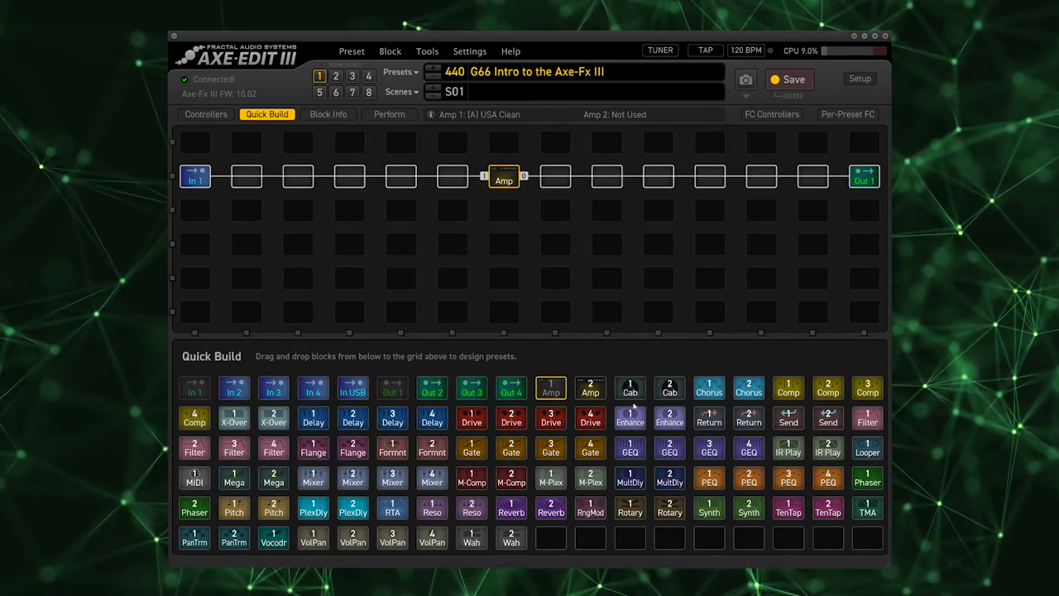
drag(630, 389, 554, 177)
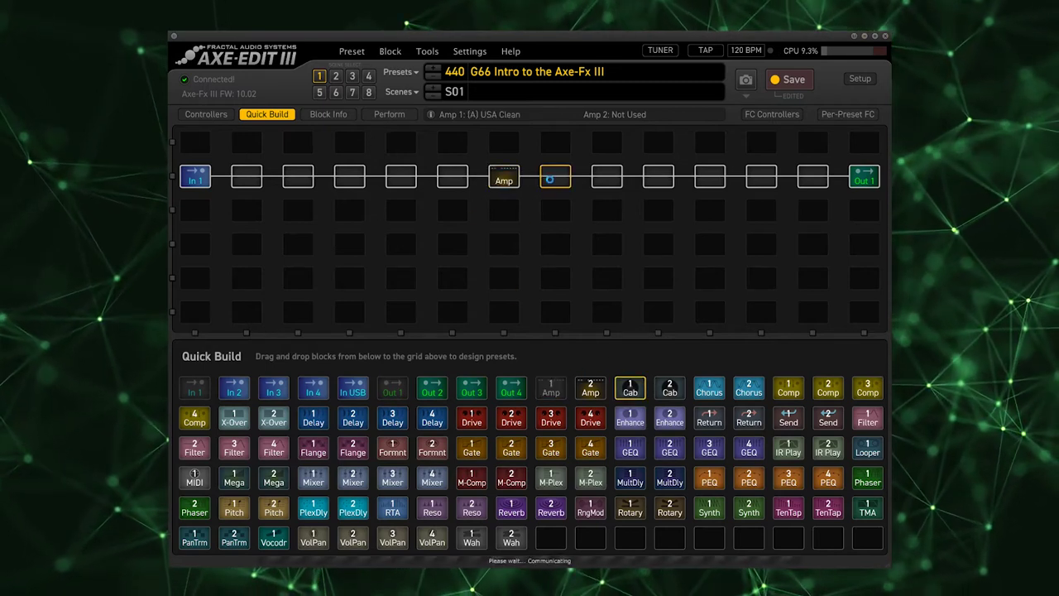
drag(789, 389, 349, 177)
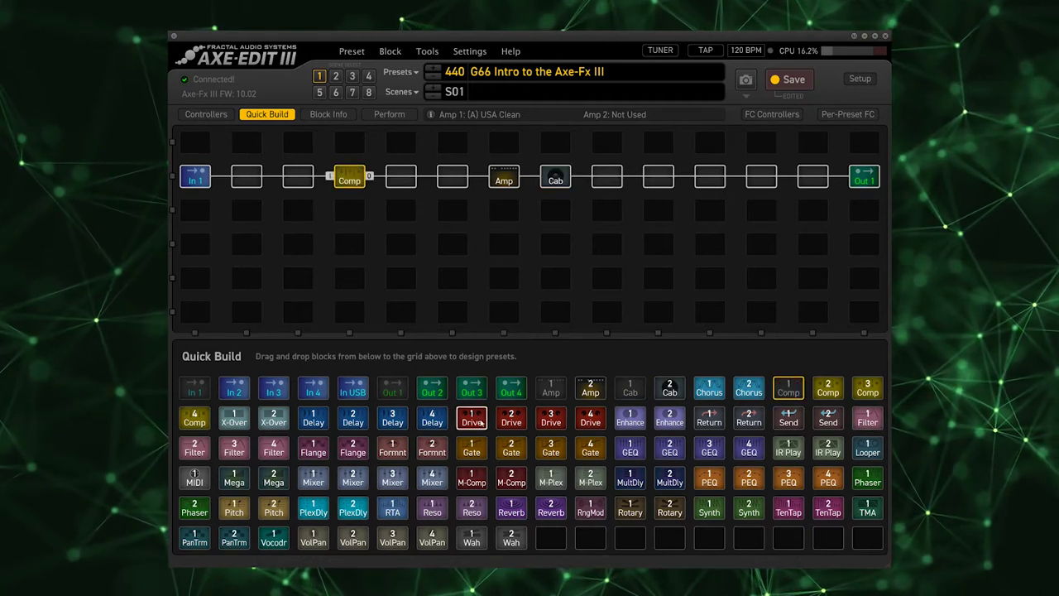
drag(472, 418, 402, 178)
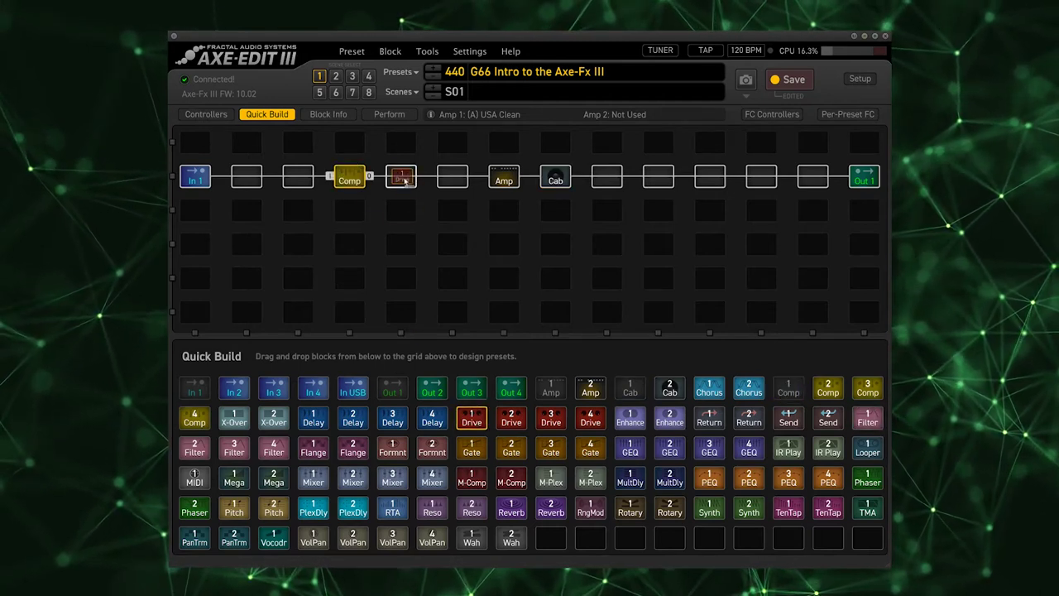
drag(675, 300, 606, 177)
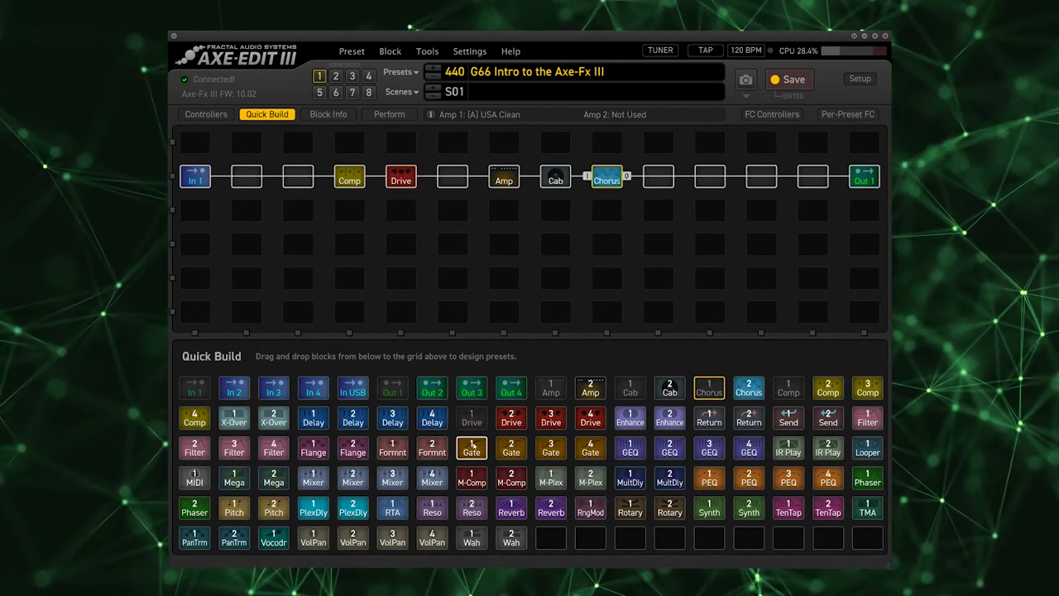
drag(313, 418, 660, 178)
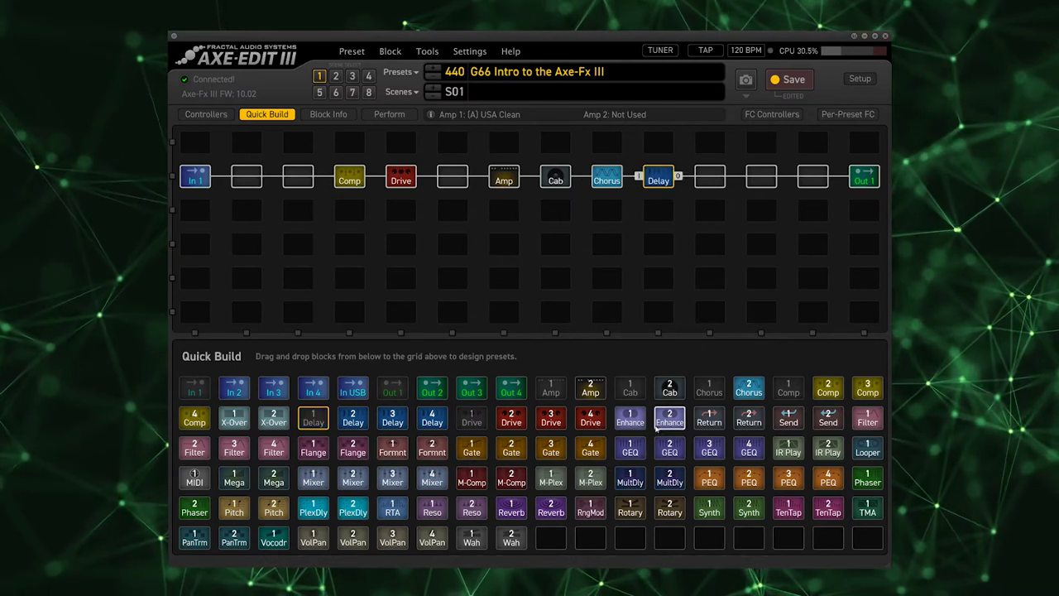
drag(511, 508, 712, 182)
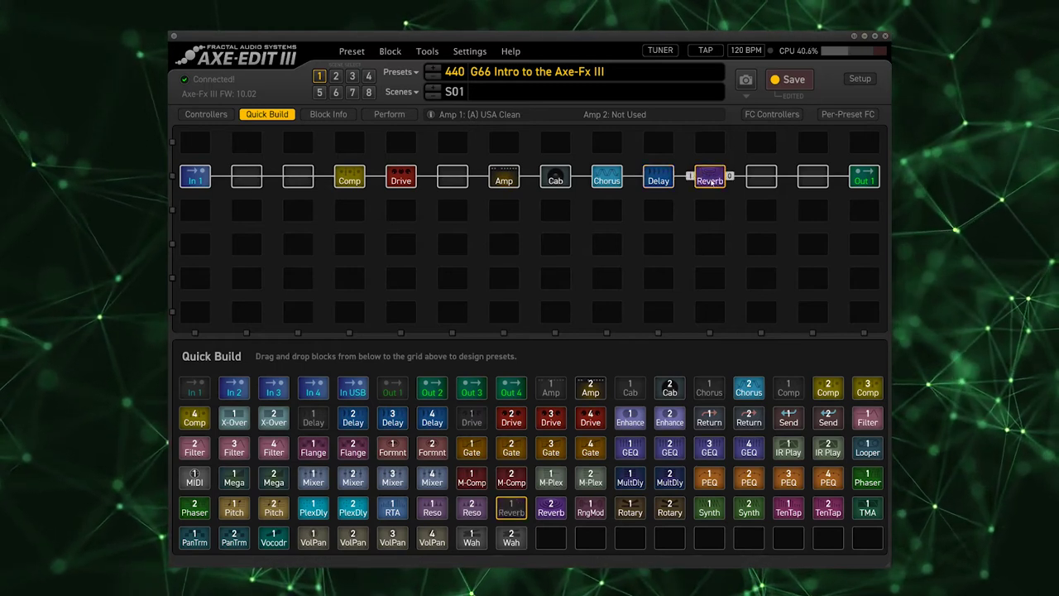
Bypass the Comp, Drive and Chorus blocks, leaving Amp, Cab, Delay and Reverb active.
click(531, 205)
click(345, 182)
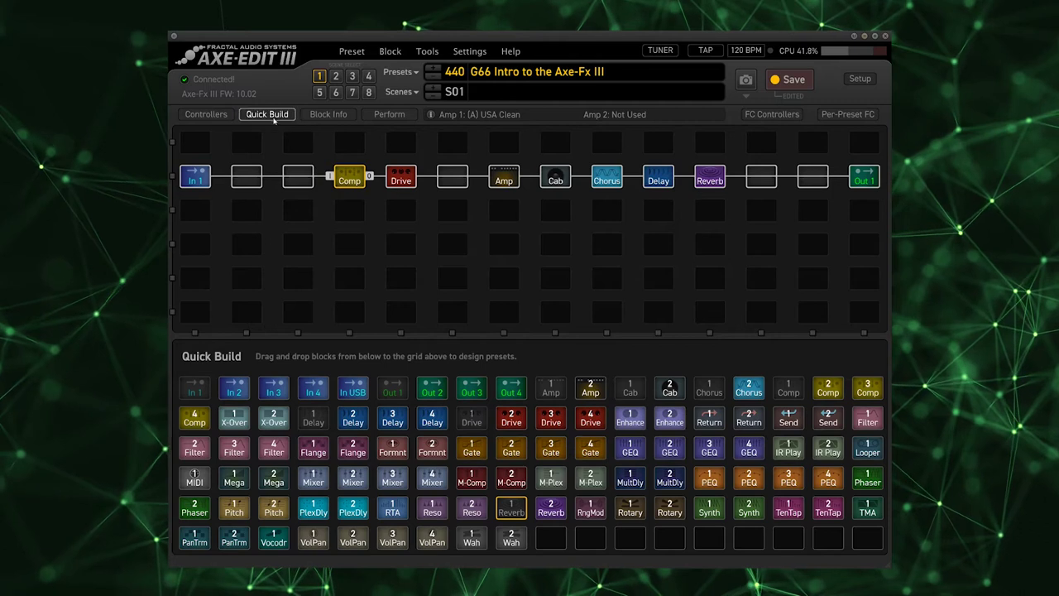
ctrl+click(349, 176)
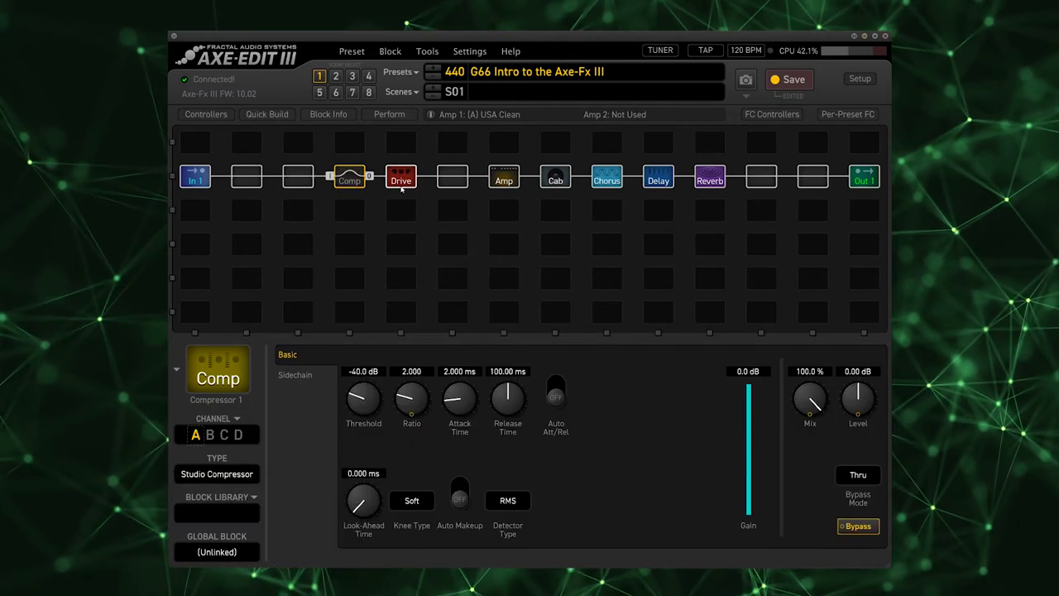
click(400, 176)
ctrl+click(400, 176)
click(606, 177)
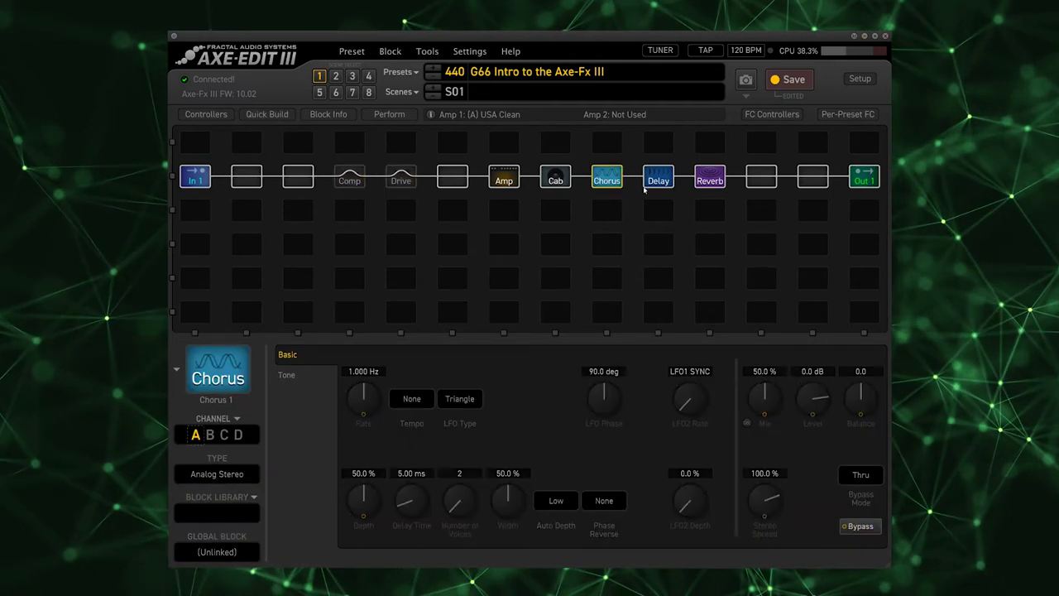
ctrl+click(606, 177)
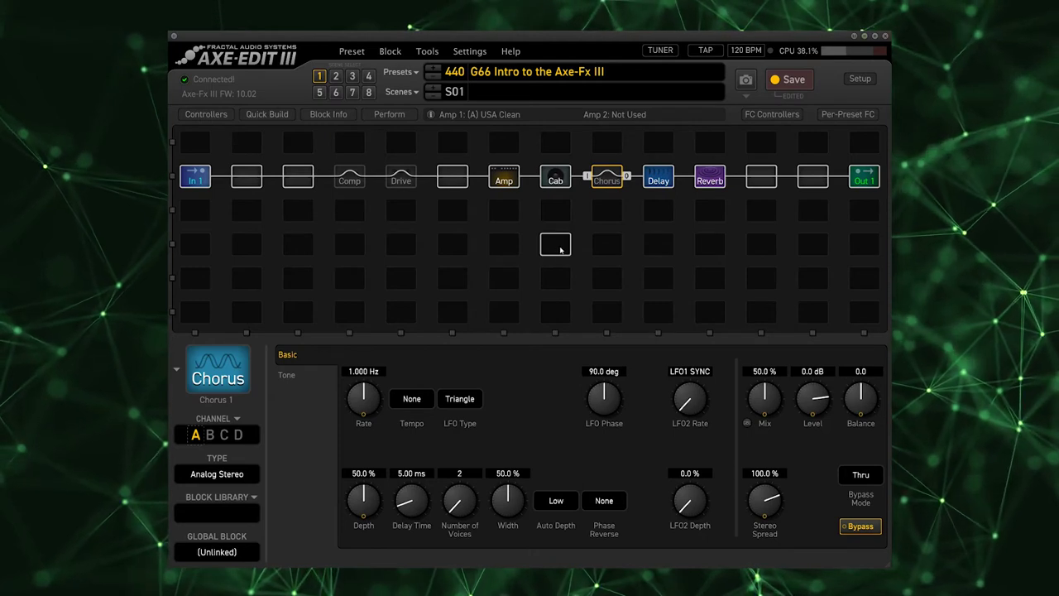
Switch the Amp model to Brit 800 and raise Input Drive to 5.71.
click(498, 178)
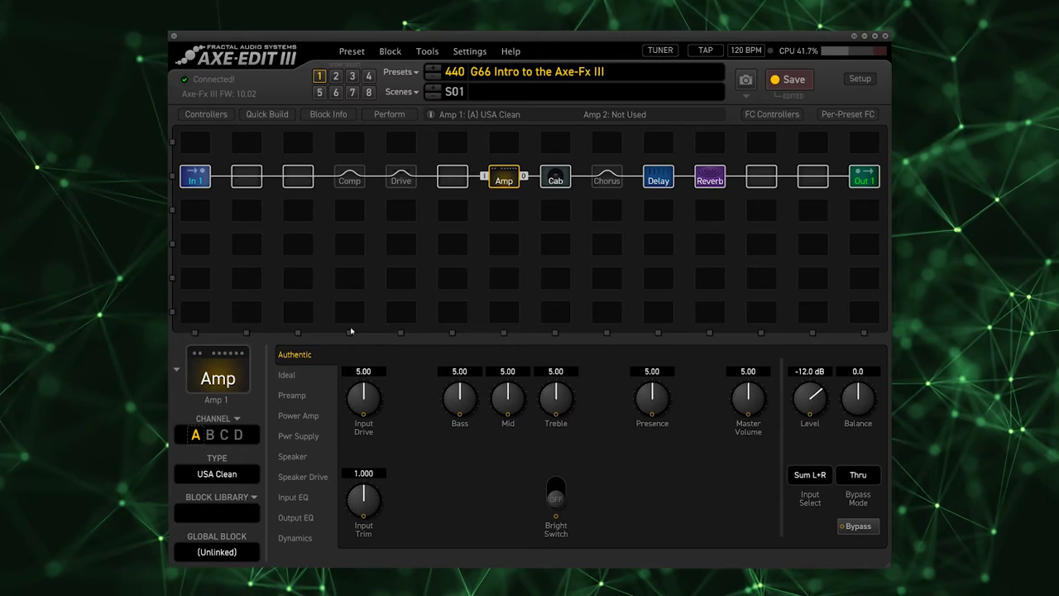
click(219, 474)
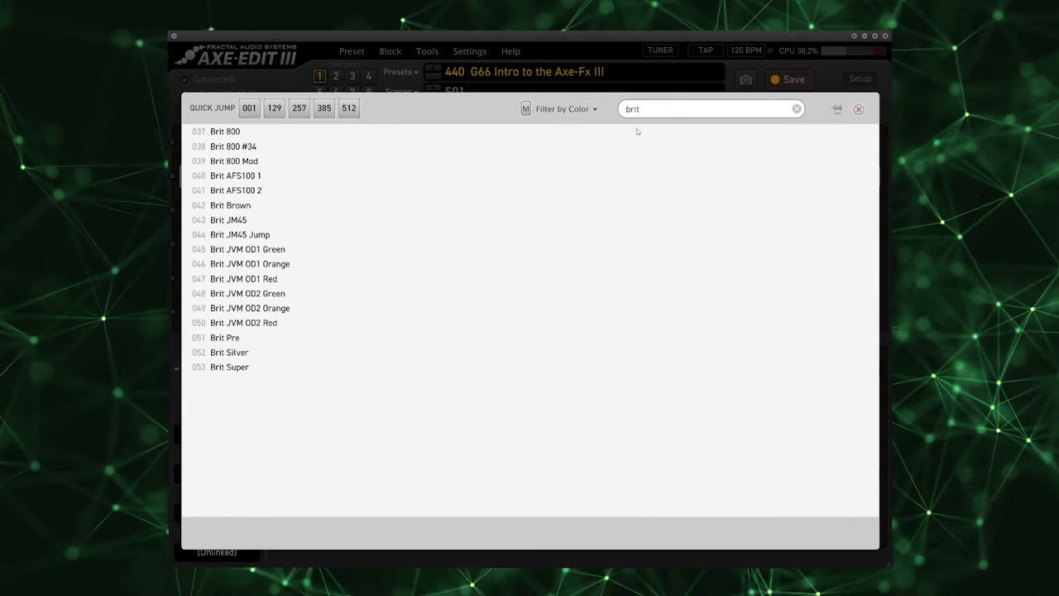
click(223, 131)
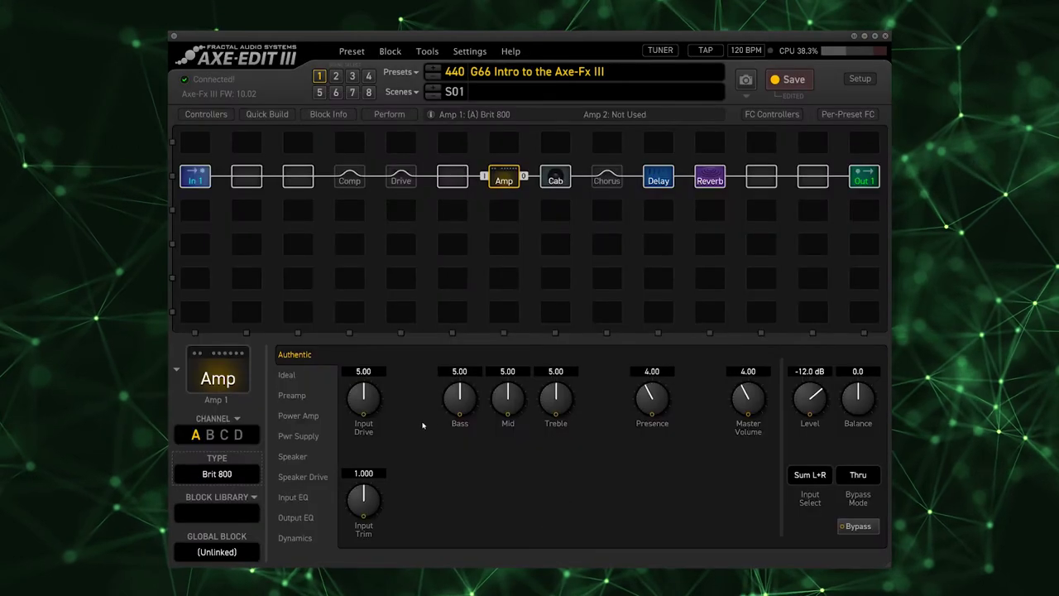
scroll(365, 396, up, 7)
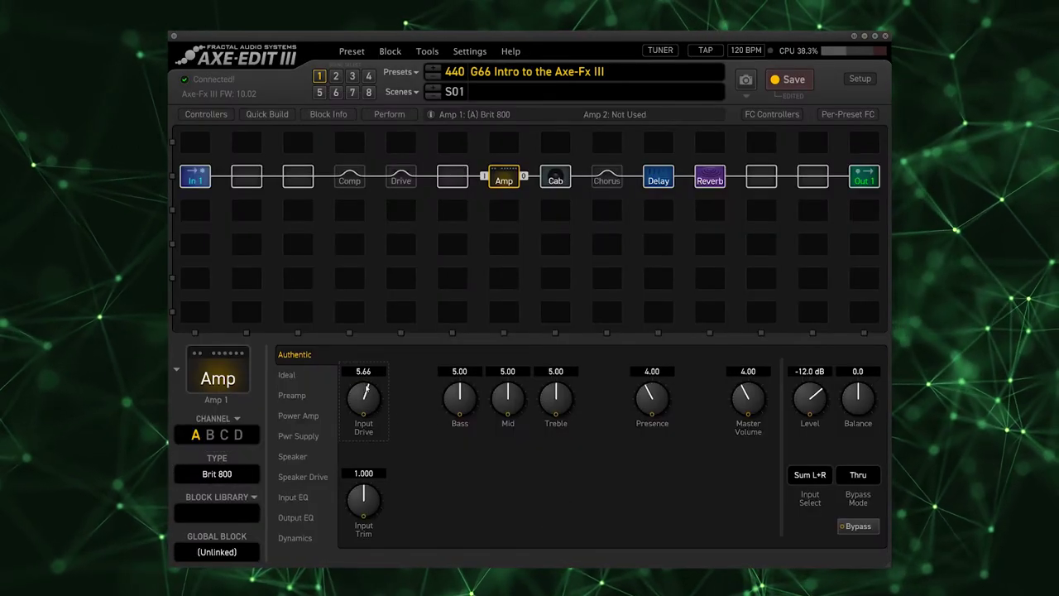
scroll(365, 396, up, 1)
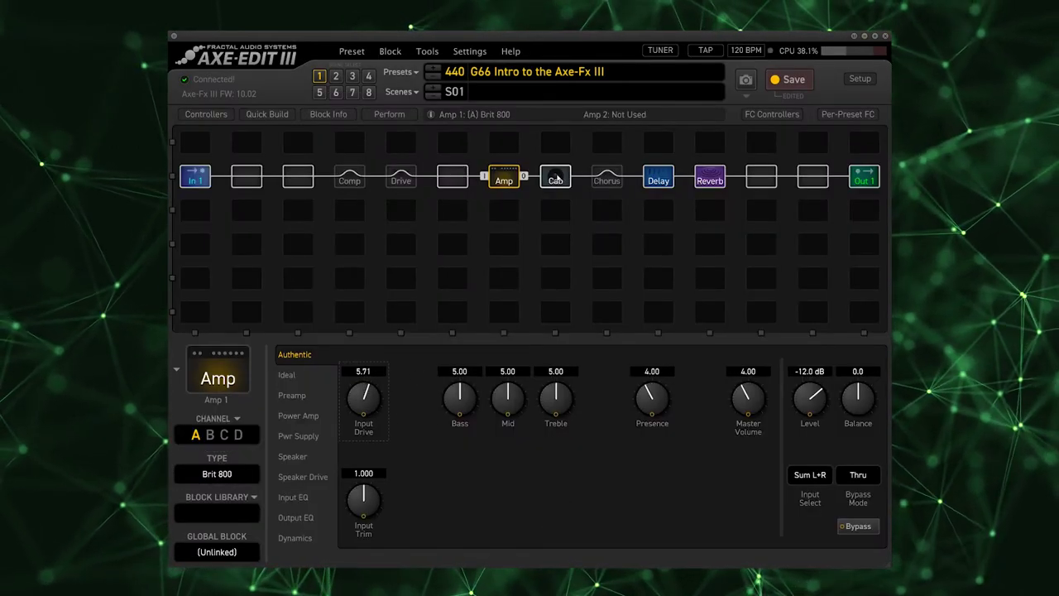
Load the 4x12 Pre-Rola GB 57 B impulse into Cab 1.
click(556, 177)
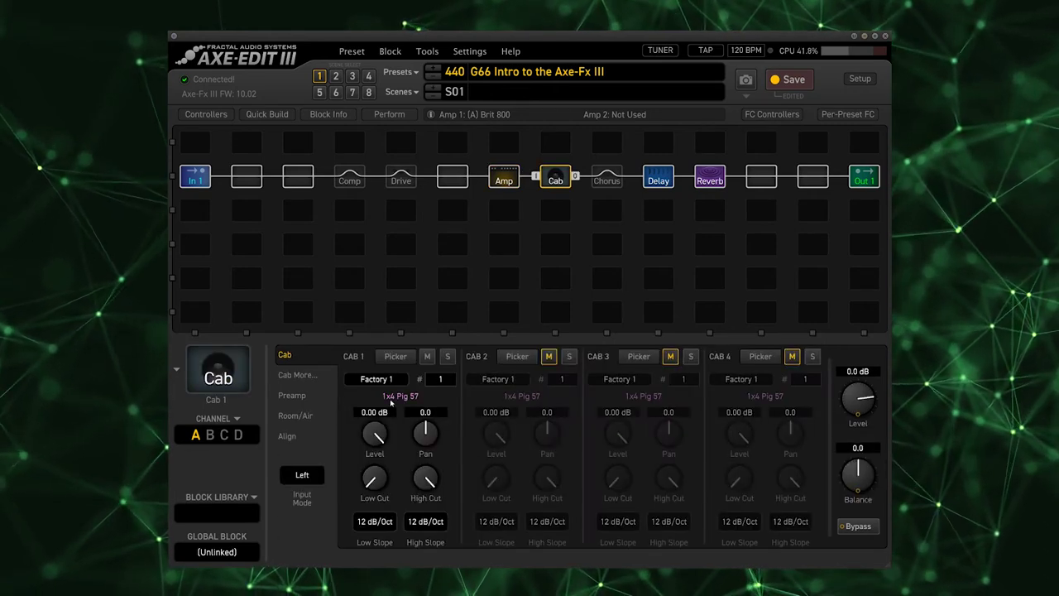
click(396, 356)
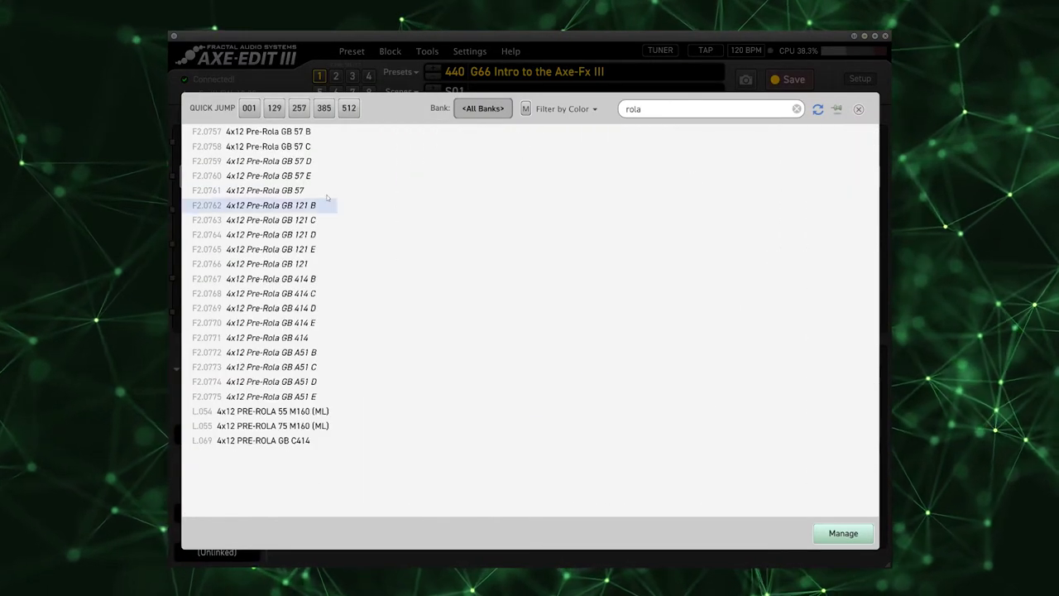
double_click(295, 132)
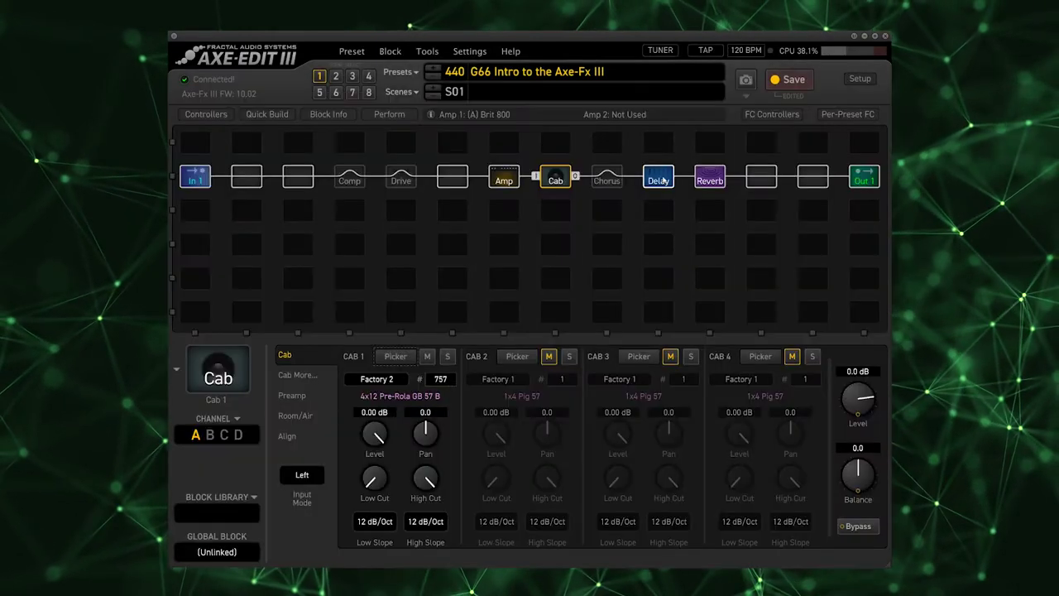
Change the Delay type to Mono Tape and review its modulation and time settings.
click(660, 178)
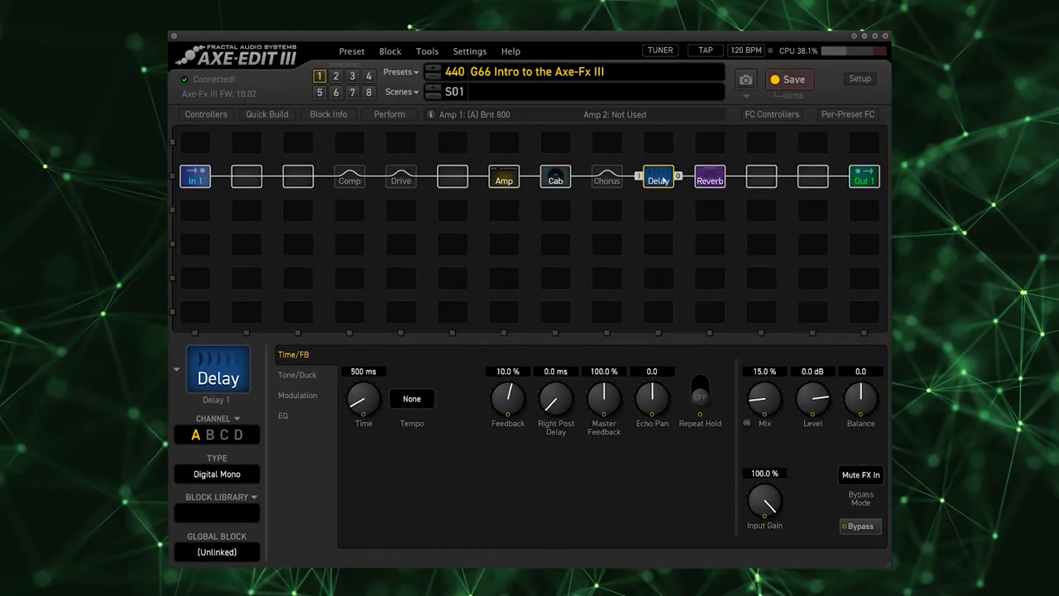
click(213, 476)
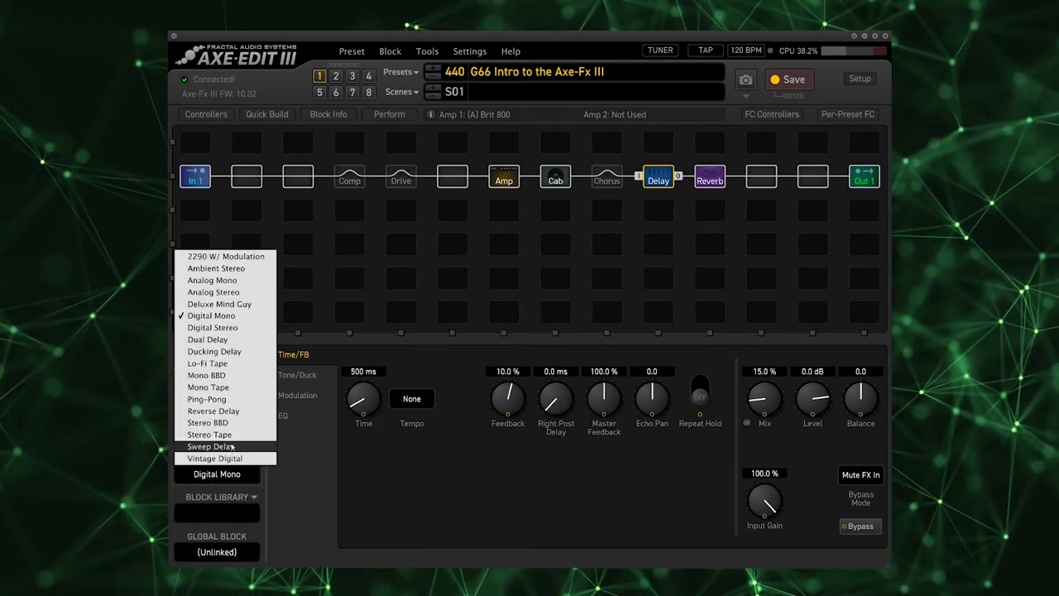
click(214, 388)
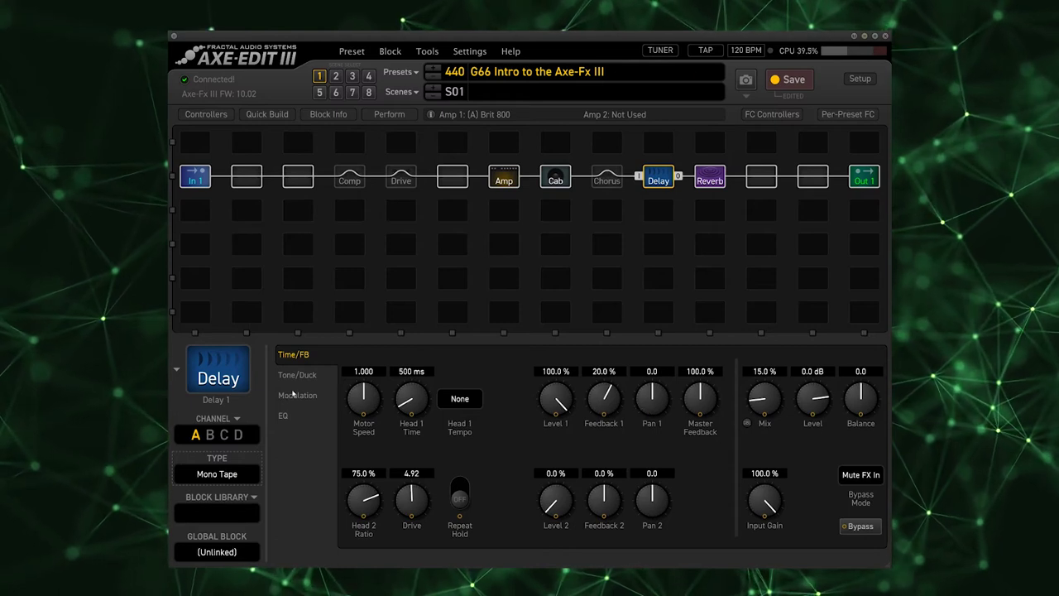
click(295, 395)
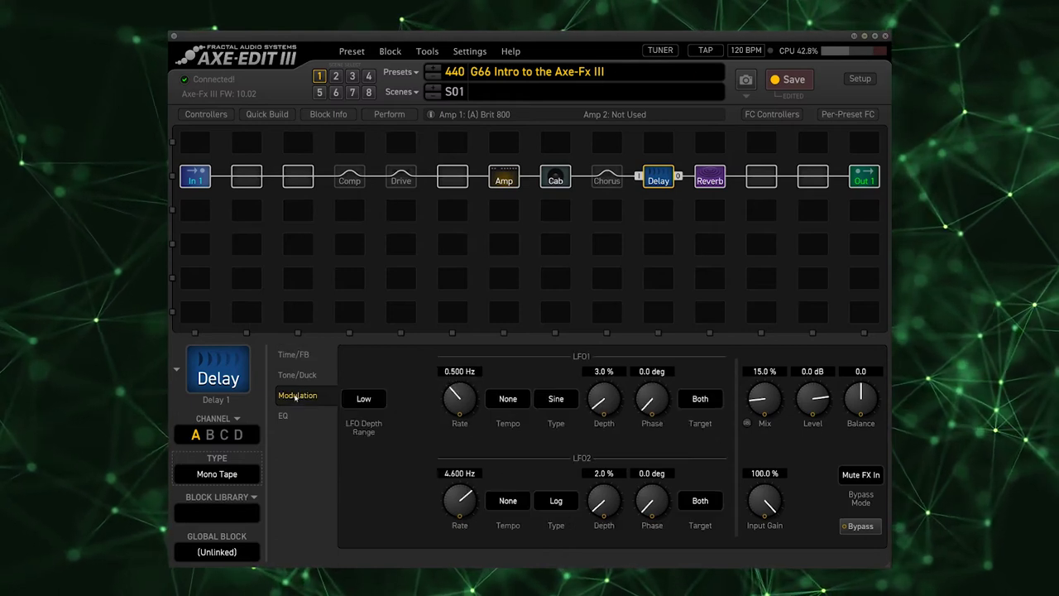
click(296, 355)
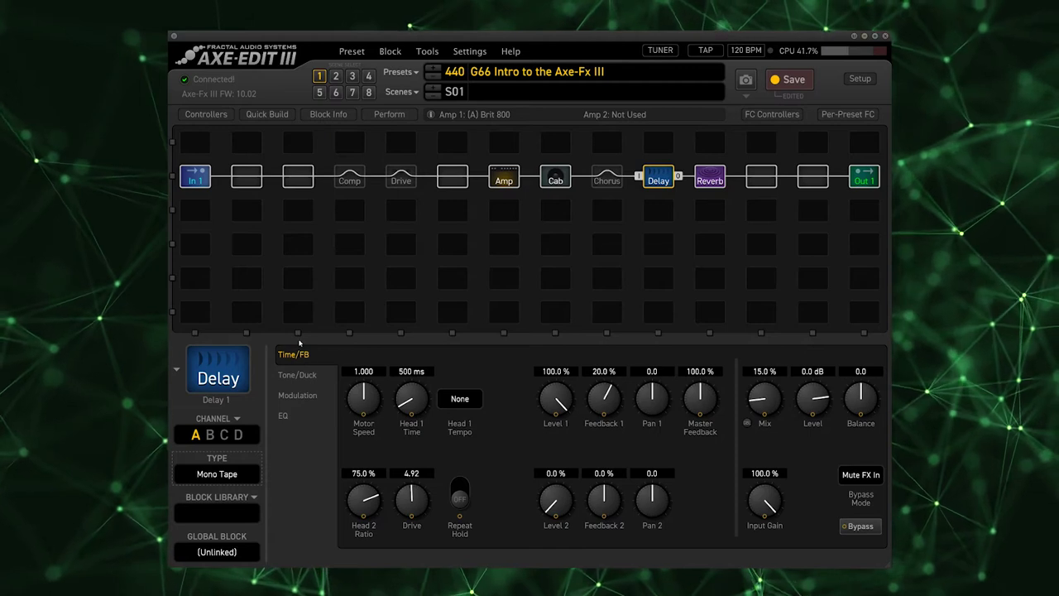
Set the Delay Mix to 10 %.
click(765, 372)
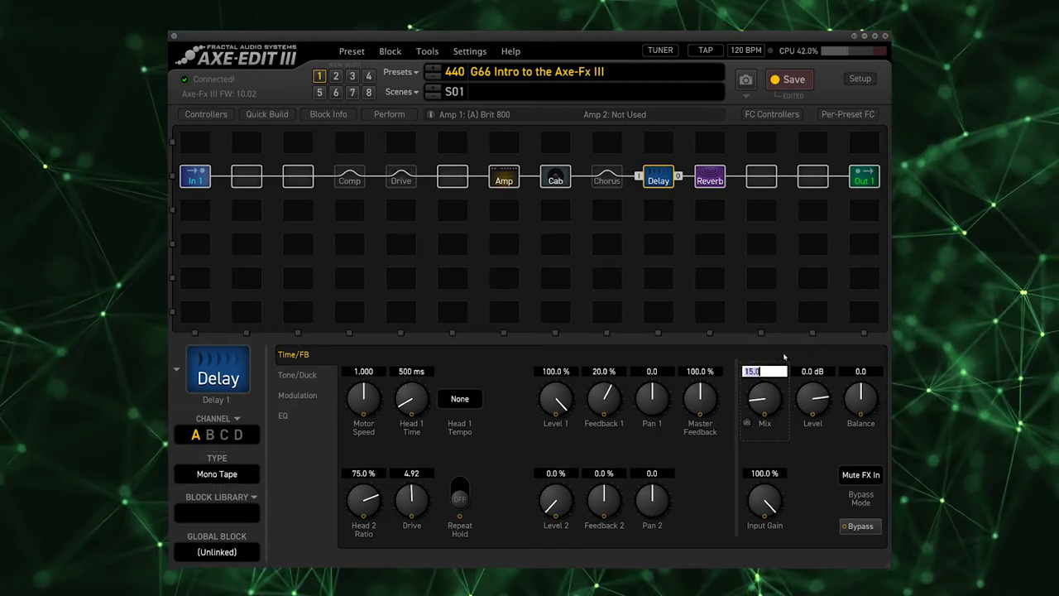
text(10)
key(Return)
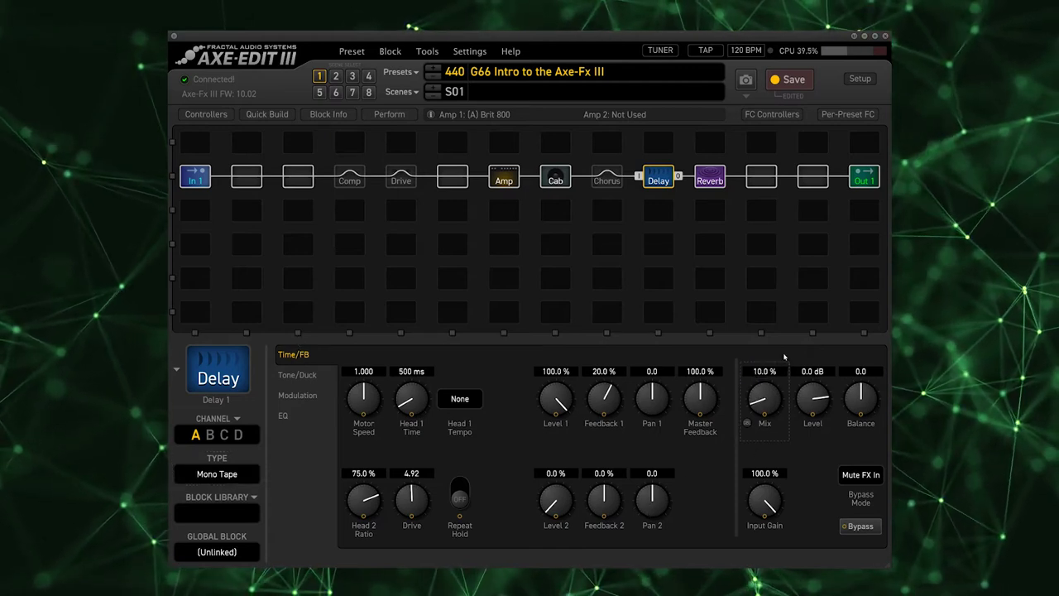
click(710, 176)
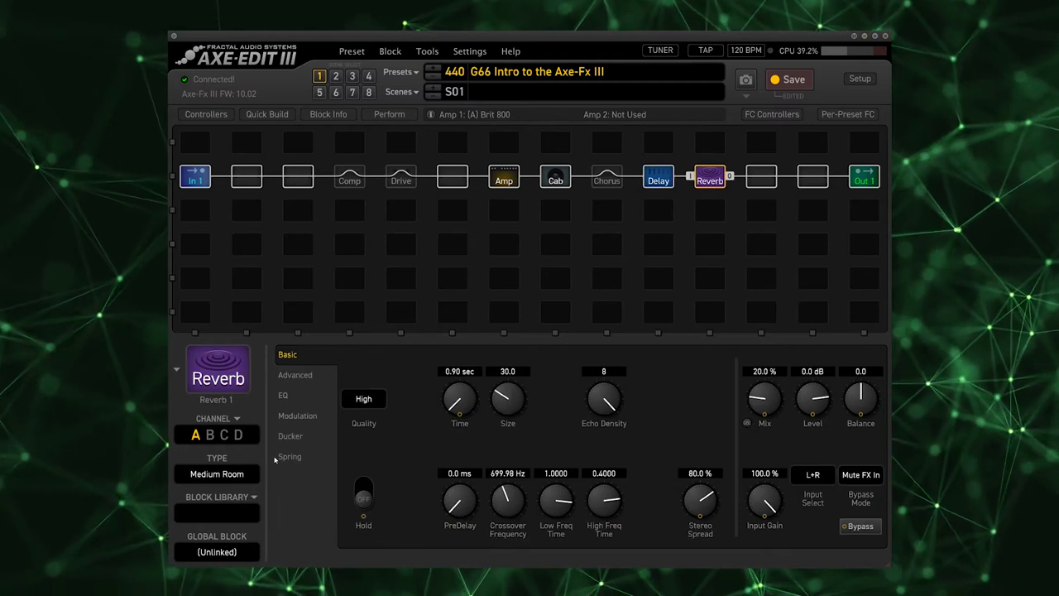
Set the Reverb type to Rich Hall with its Mix at 9 %.
click(218, 475)
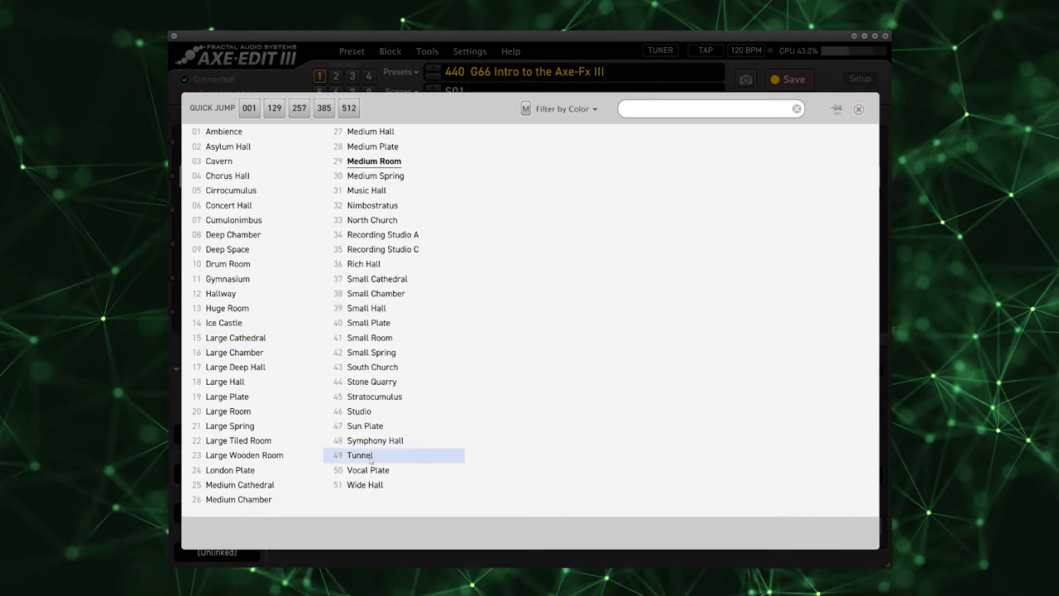
click(385, 264)
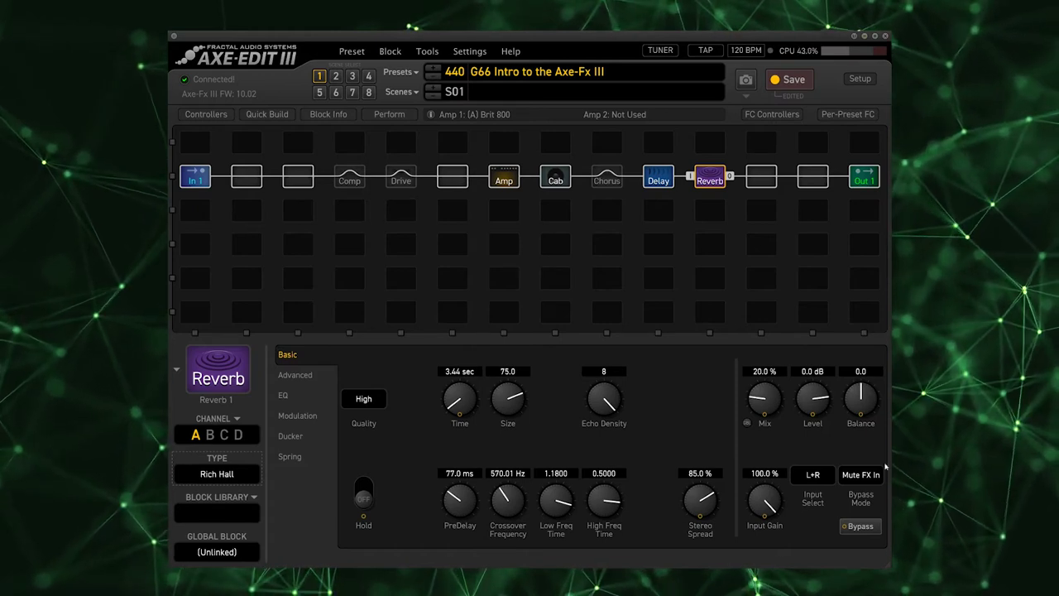
double_click(761, 373)
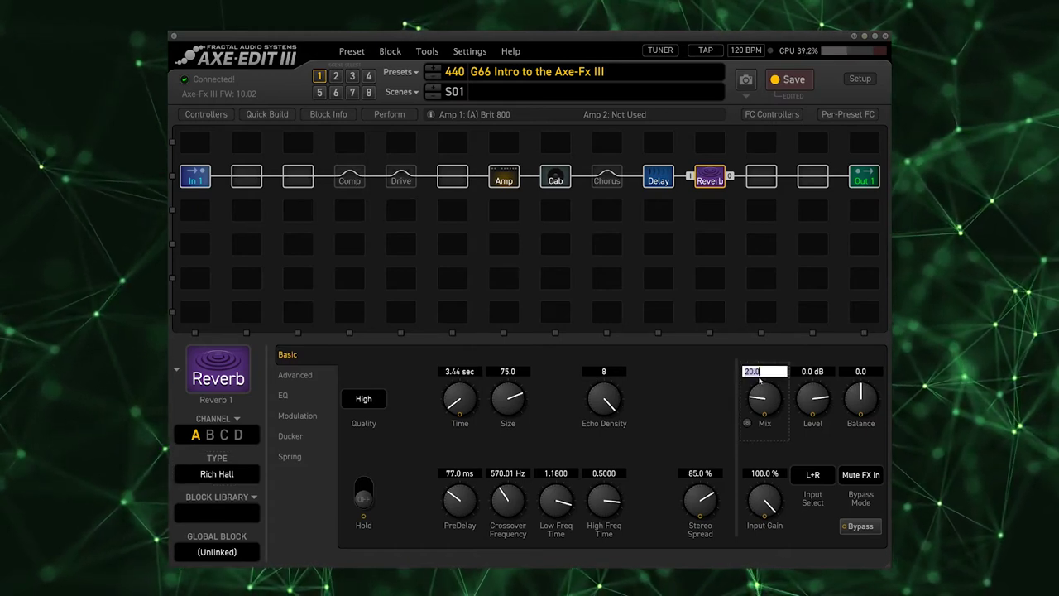
key(Return)
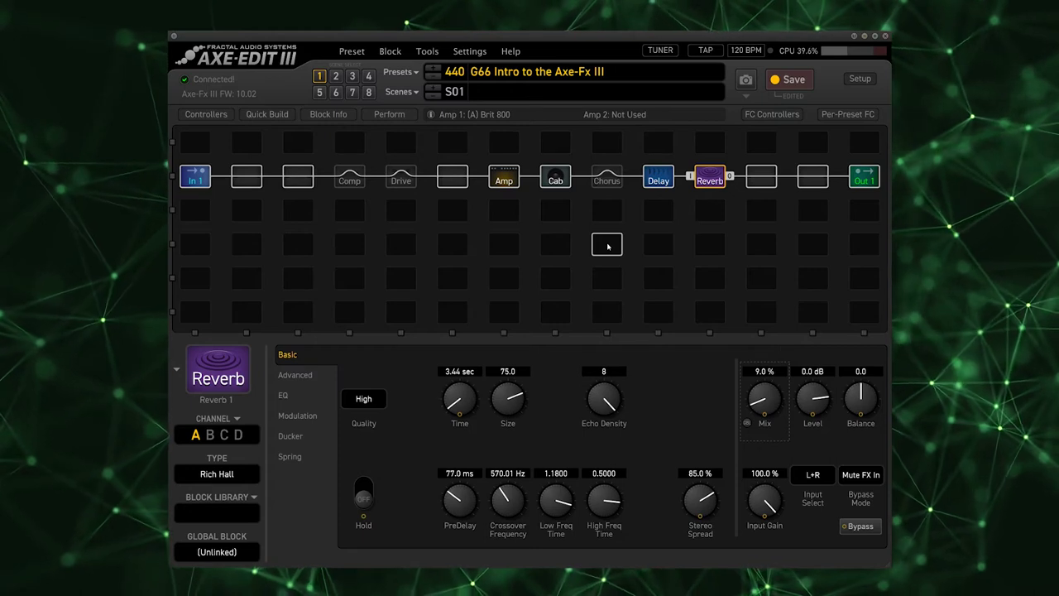
click(504, 177)
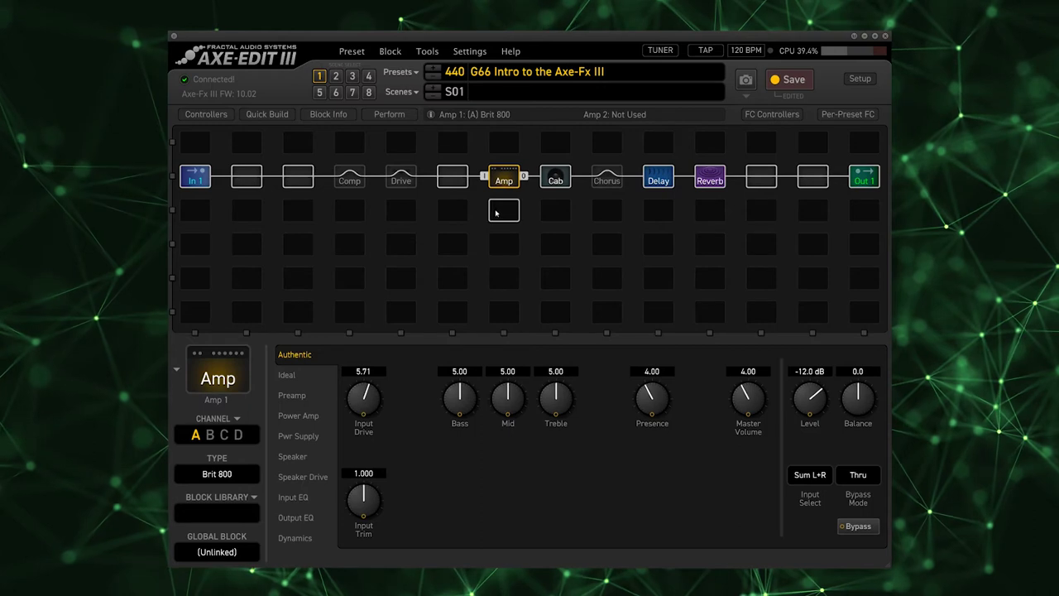
Show the Delay block's parameters after briefly checking the Reverb.
click(658, 180)
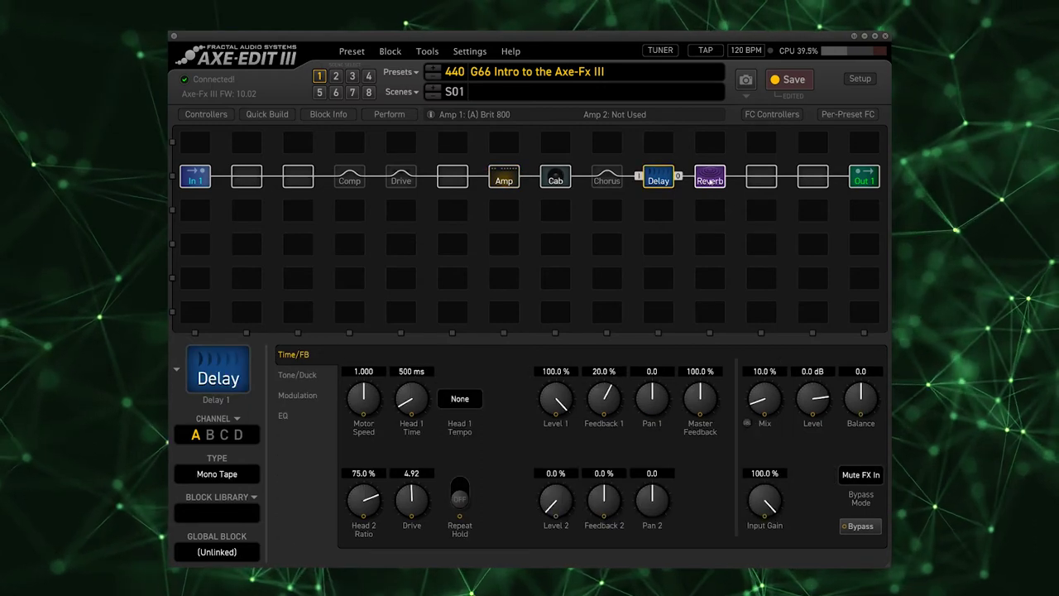
click(710, 177)
click(664, 181)
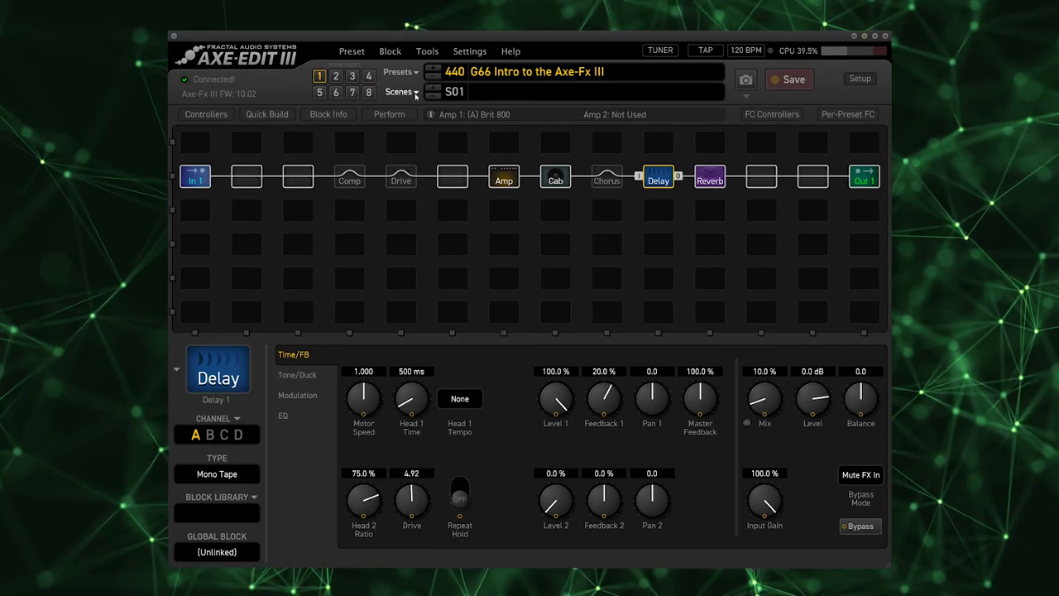
click(416, 93)
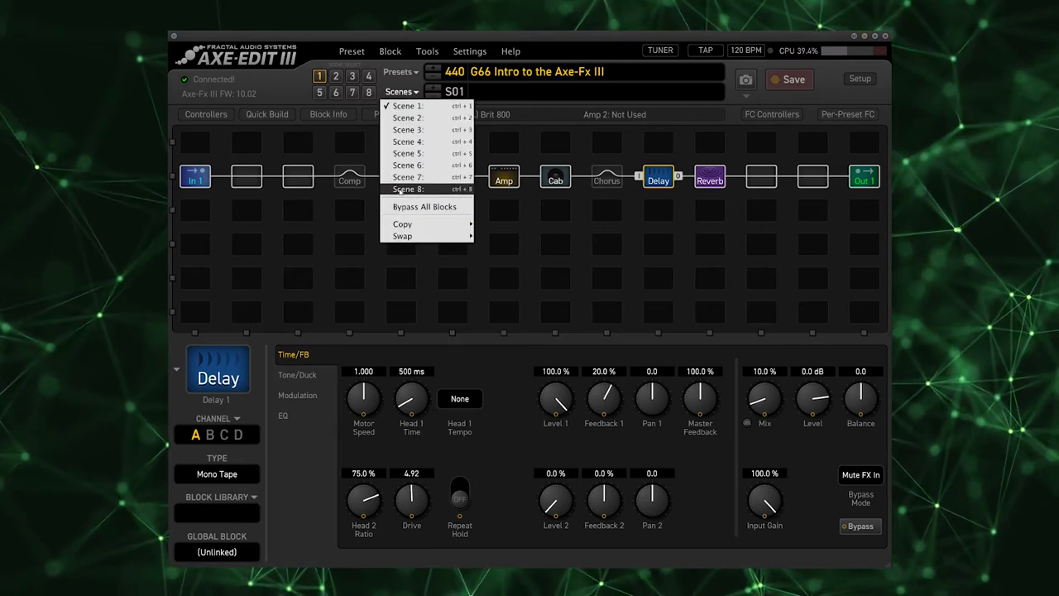
Step through the effect blocks and bypass the Delay and Reverb for Scene 1.
click(531, 142)
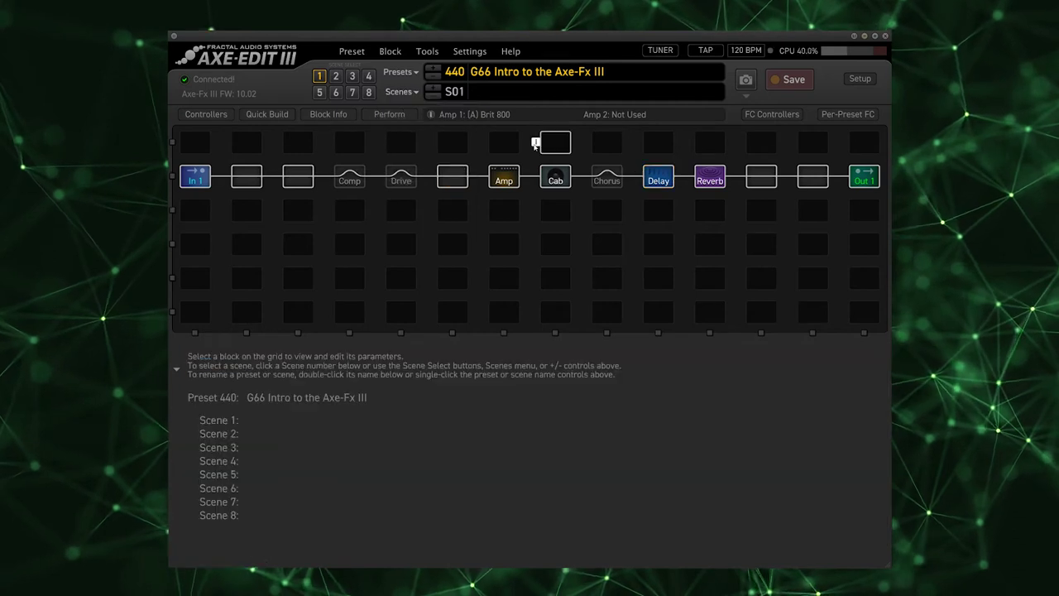
click(400, 177)
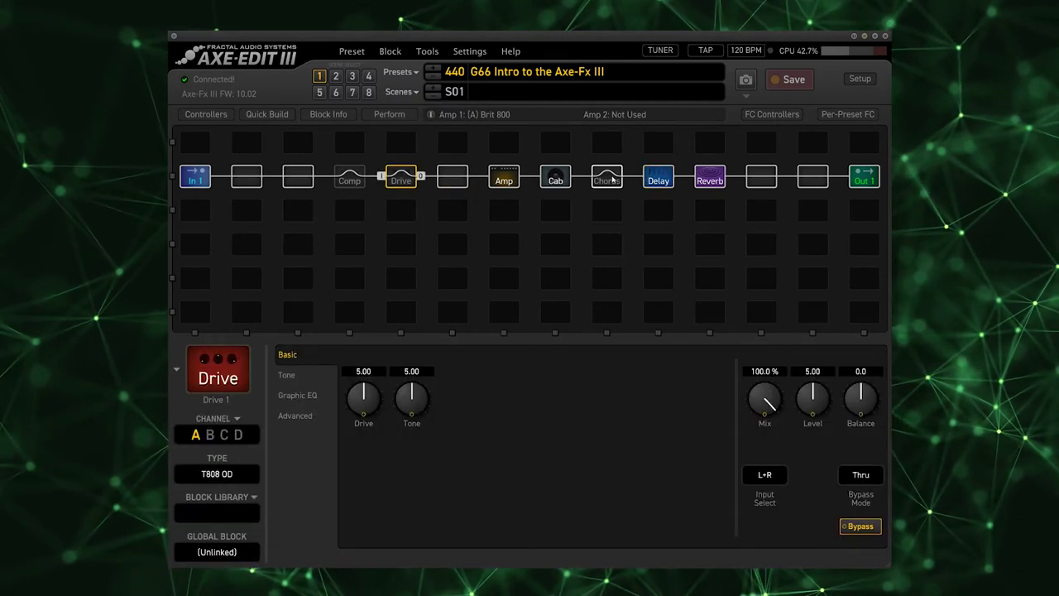
click(606, 176)
click(658, 176)
click(706, 174)
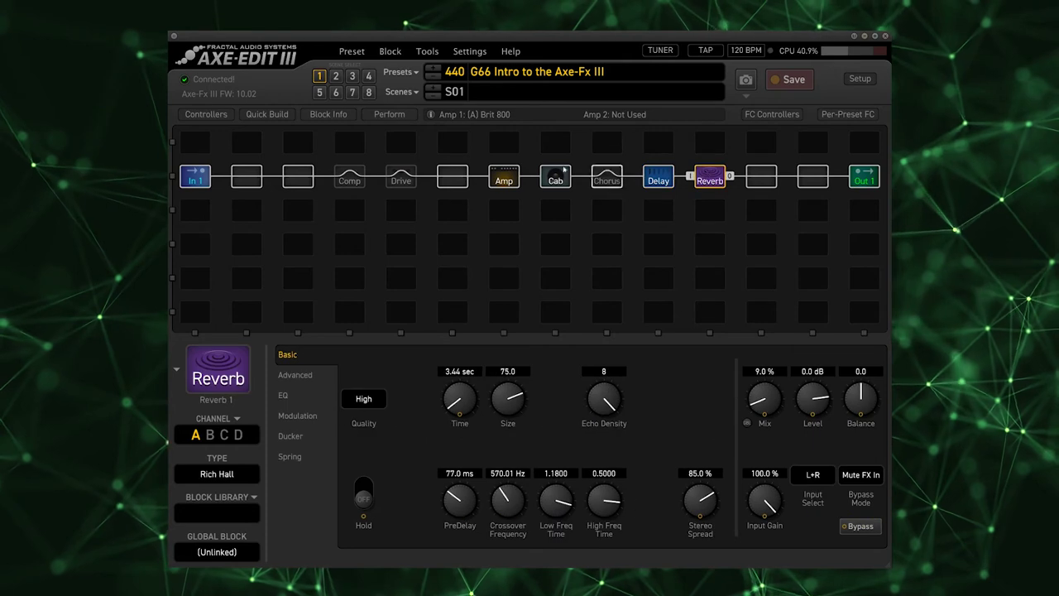
click(659, 176)
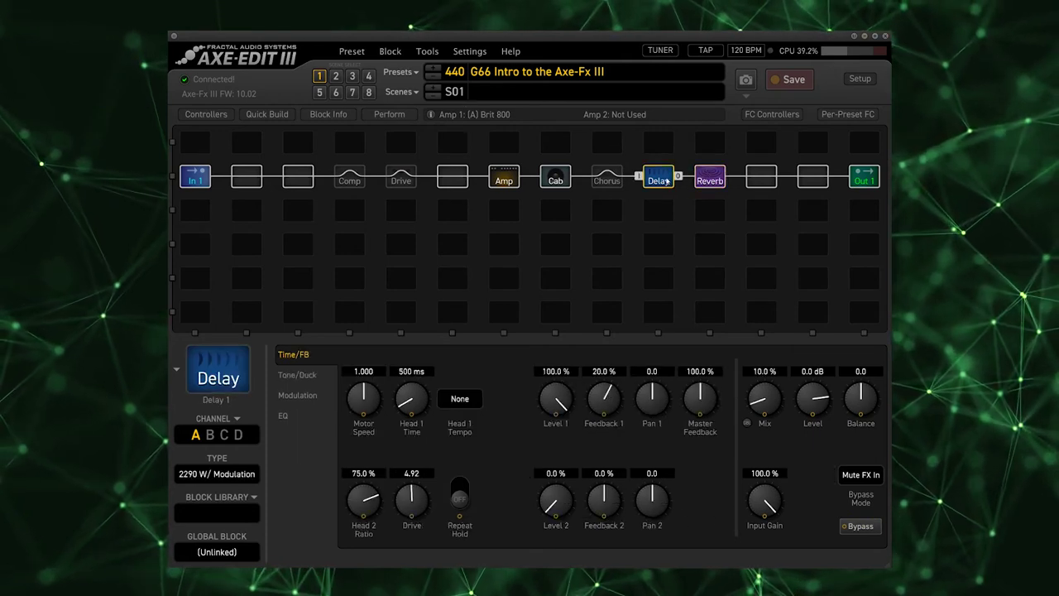
click(709, 177)
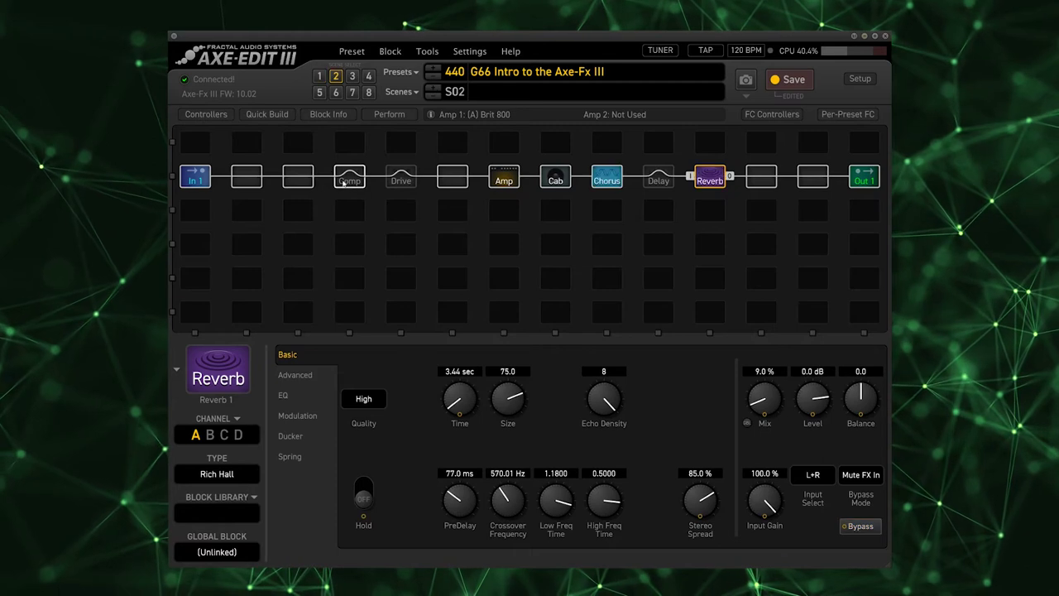
click(607, 176)
click(662, 180)
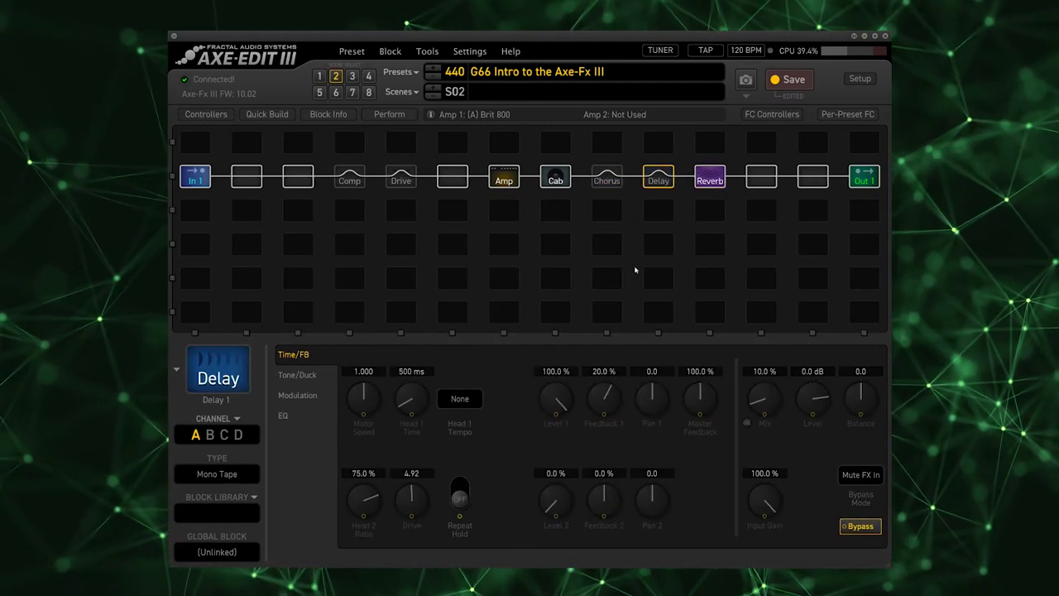
Toggle between Scene 1 and Scene 2 to compare them without and with Delay and Reverb.
click(430, 96)
click(433, 88)
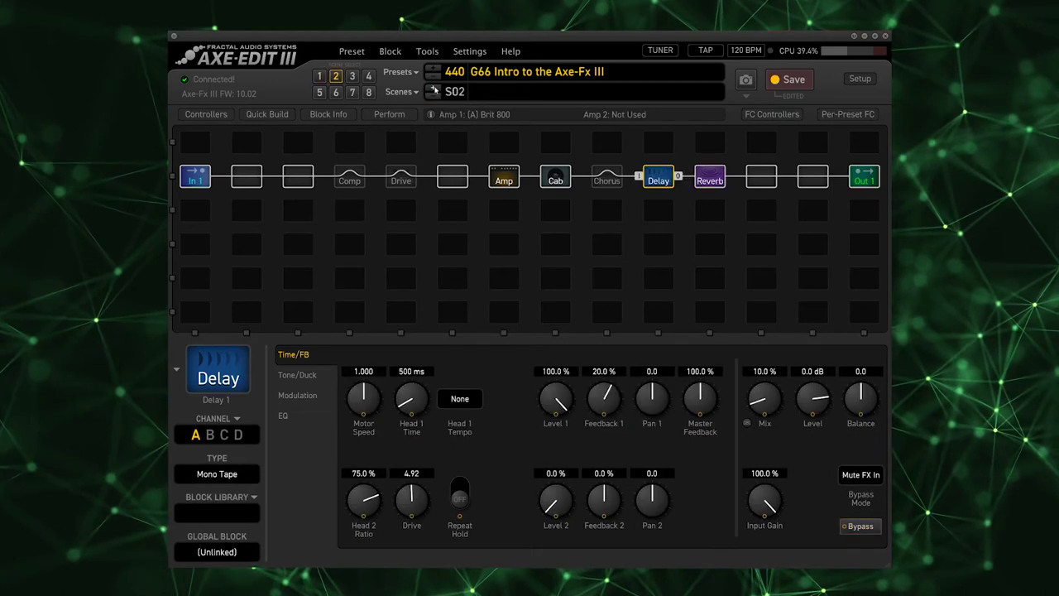
click(435, 96)
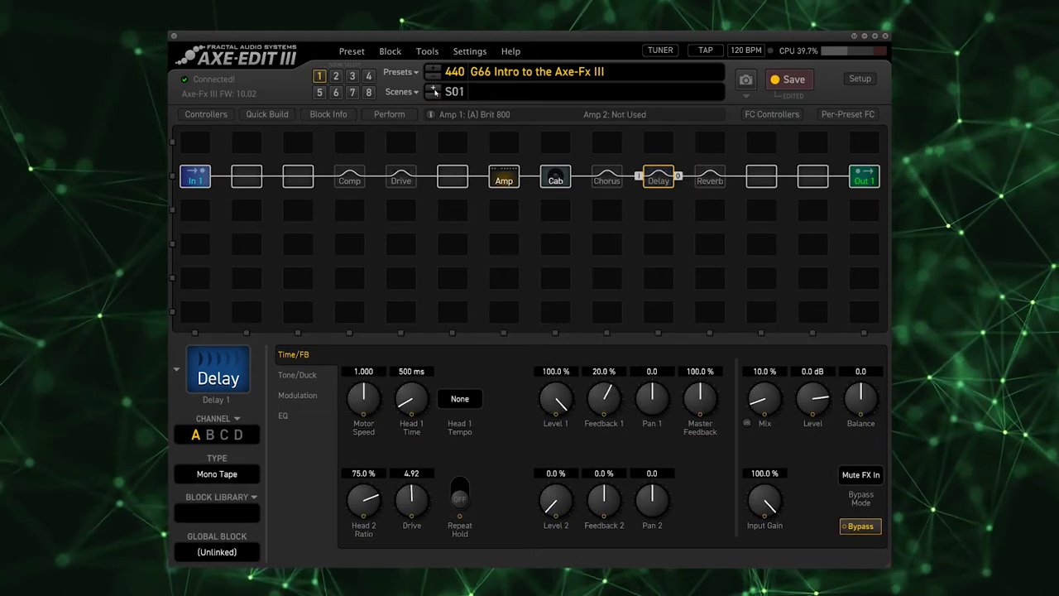
click(433, 97)
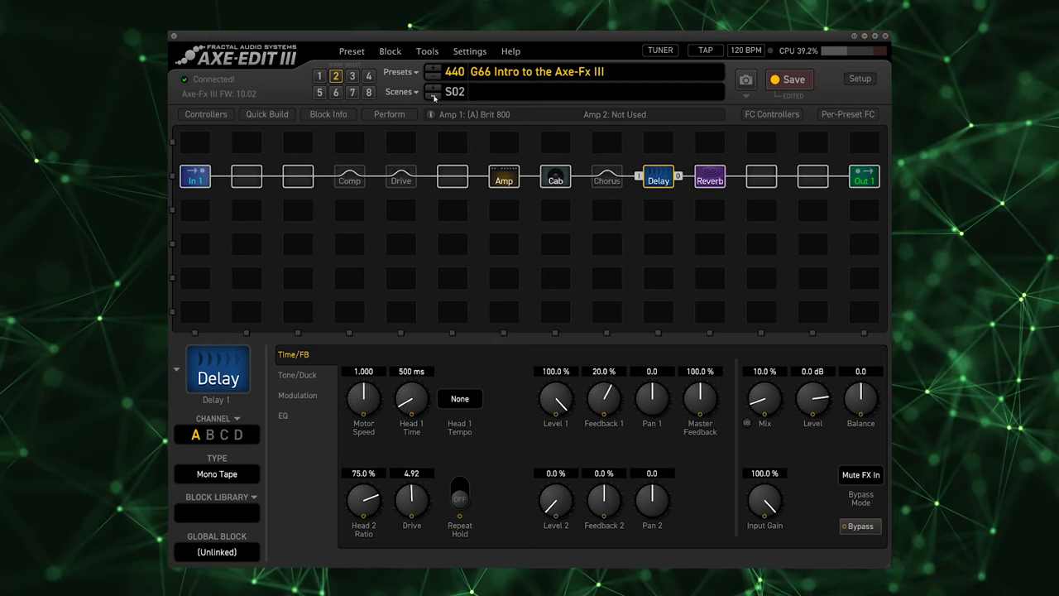
click(434, 96)
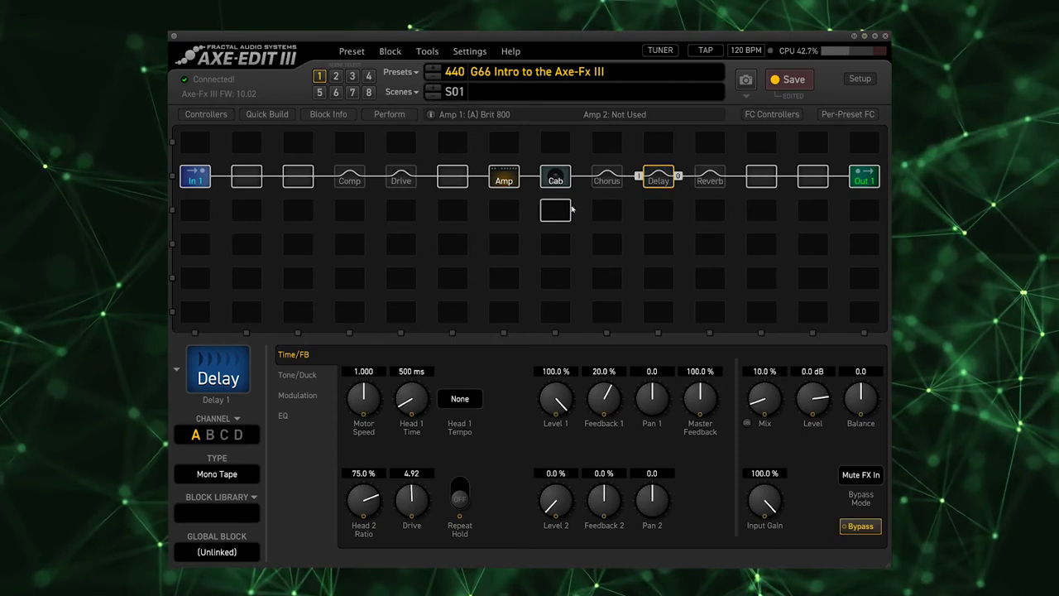
click(402, 91)
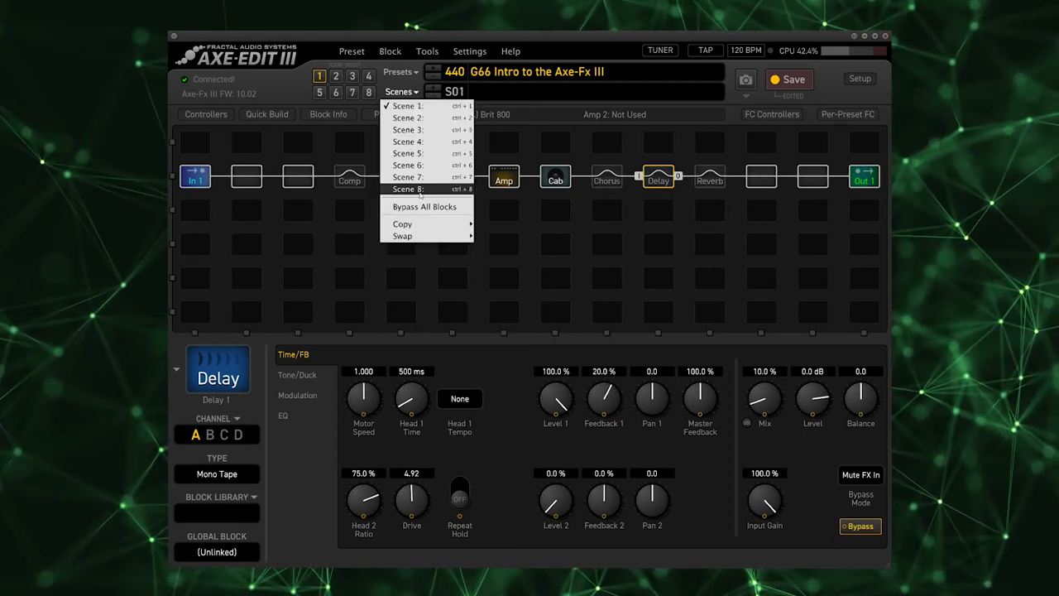
click(531, 148)
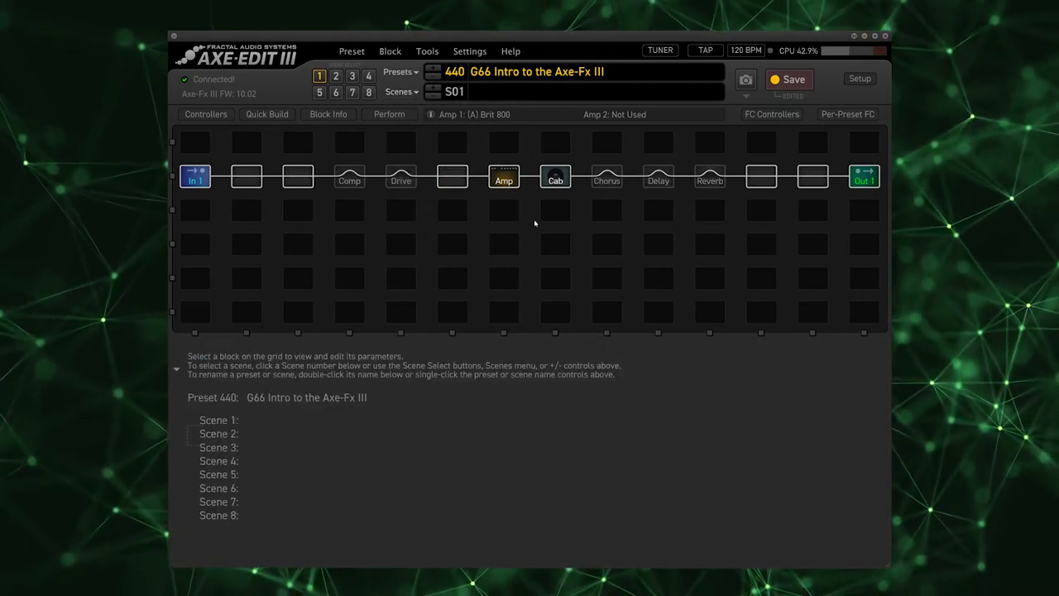
Check the Amp, Comp, Drive and Cab blocks in turn, ending on the Amp's Brit 800 settings.
click(507, 180)
click(348, 179)
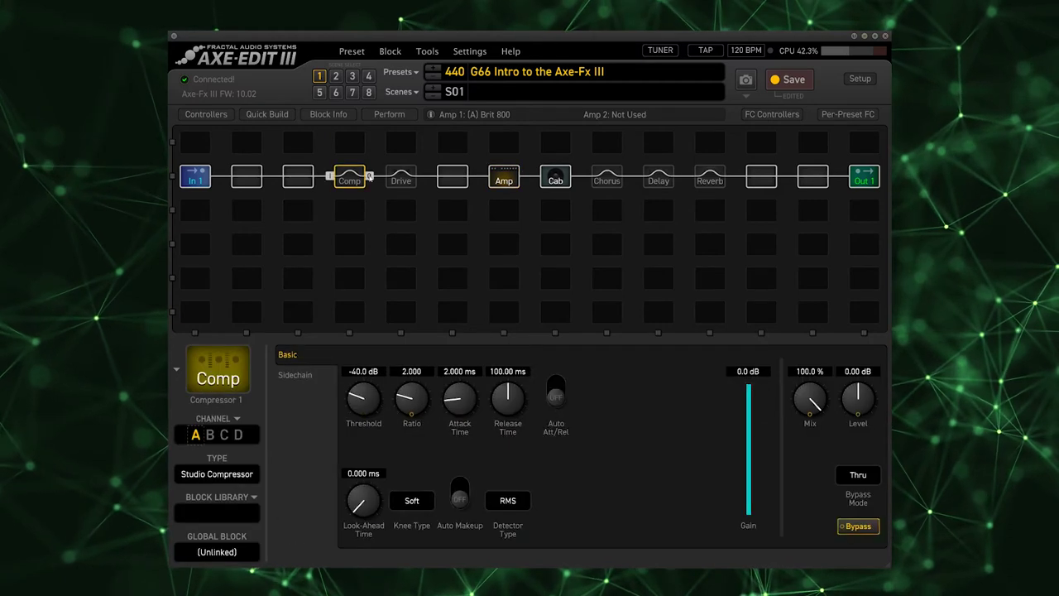
click(400, 179)
click(504, 179)
click(555, 181)
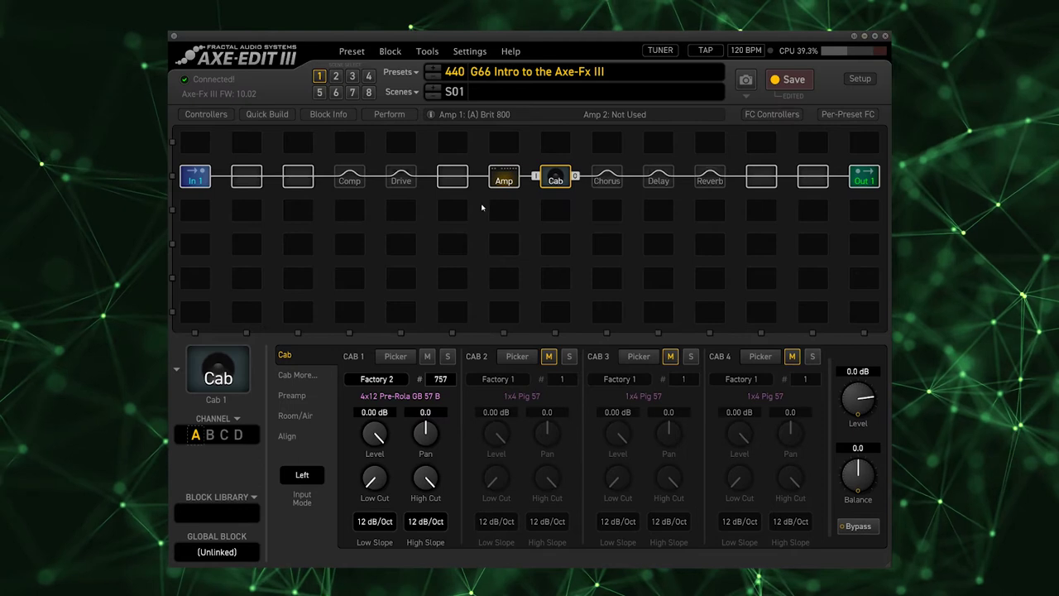
click(504, 177)
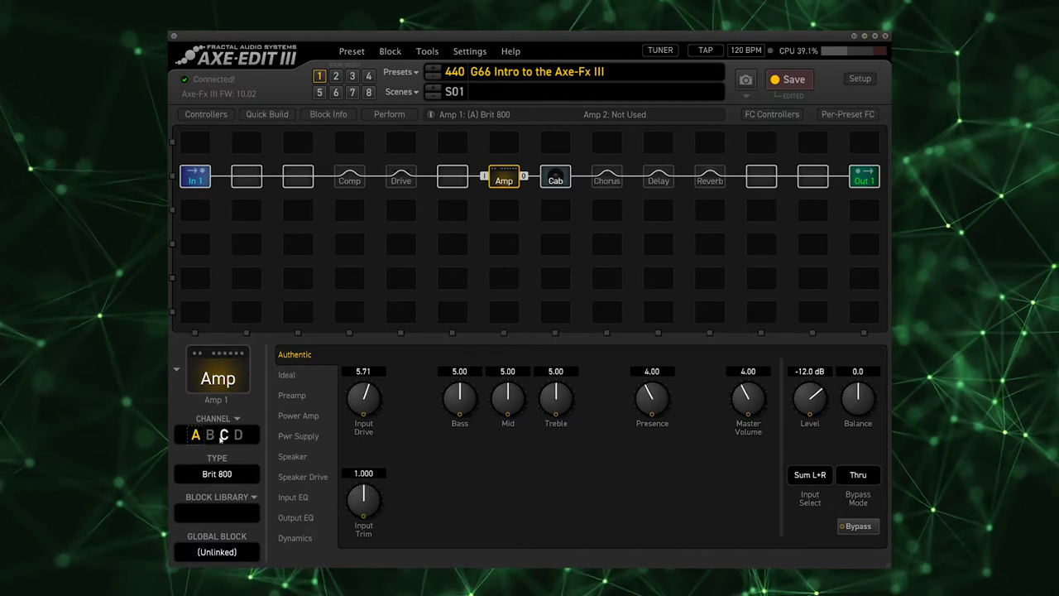
click(400, 176)
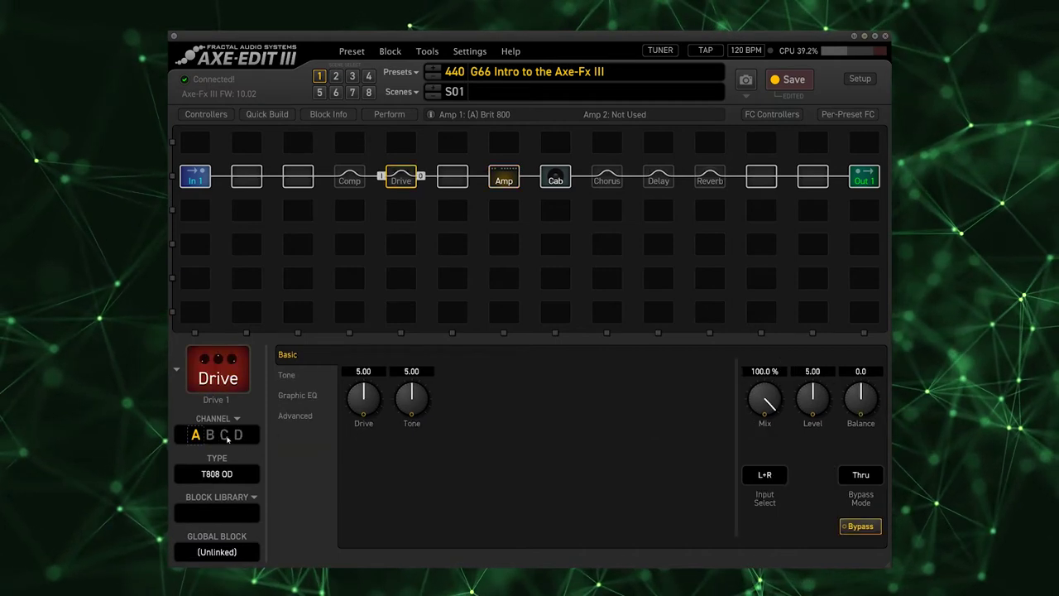
key(Left)
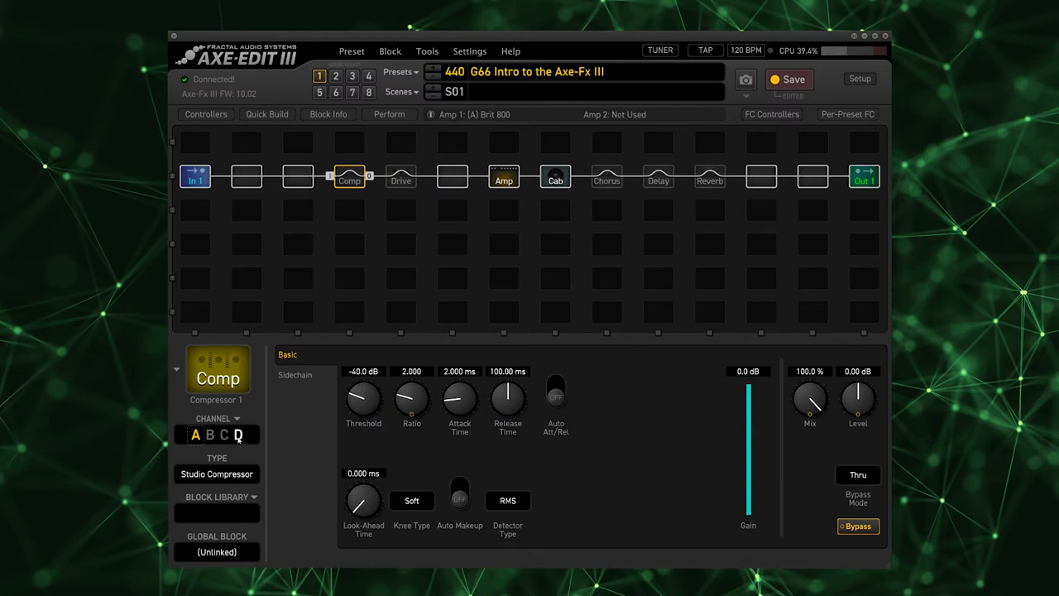
click(506, 184)
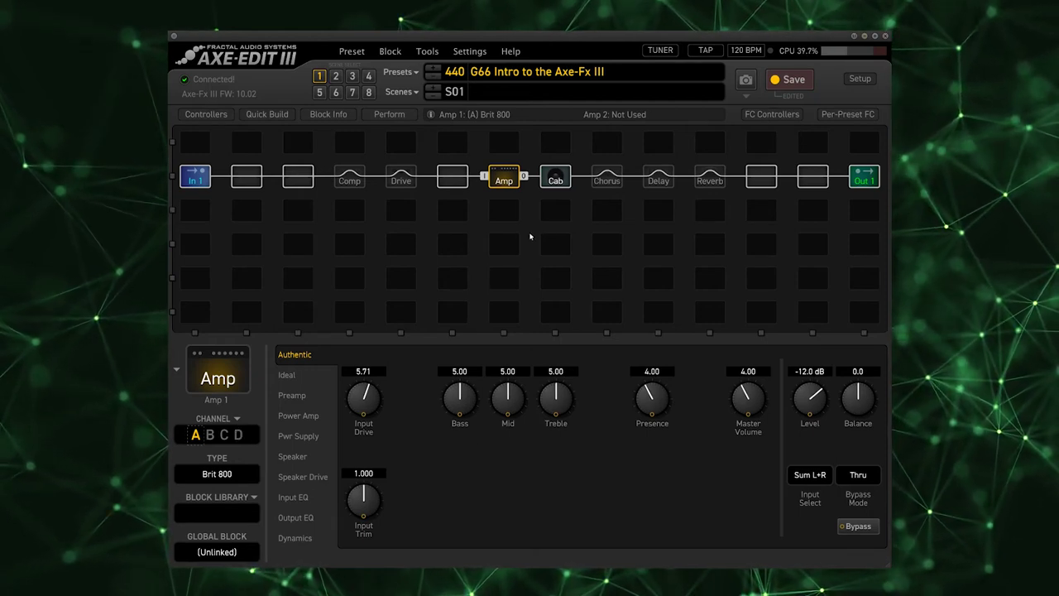
Name Scene 1 'Intro Mid Gain'.
double_click(485, 93)
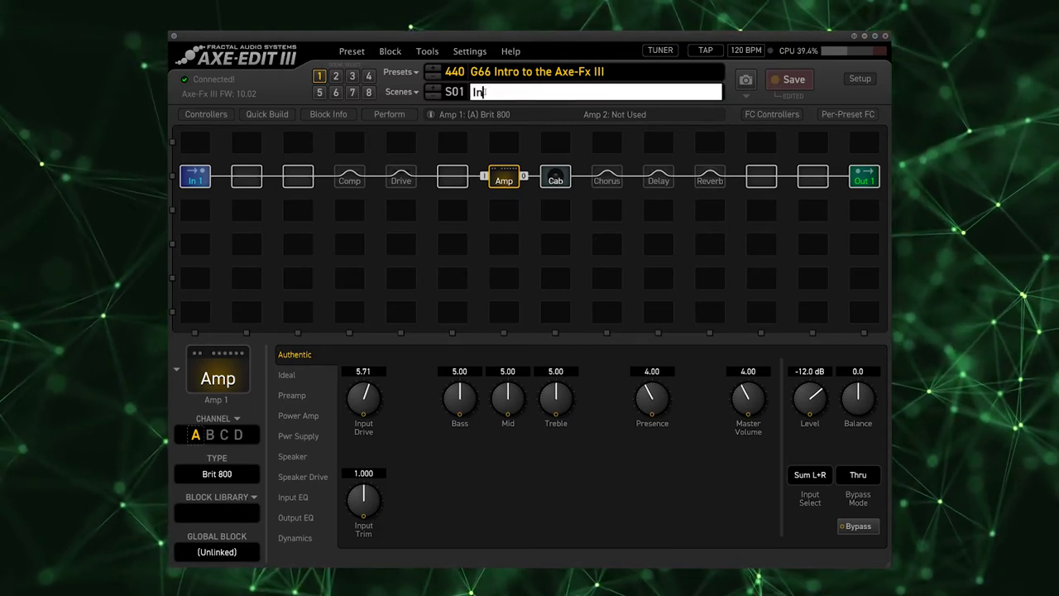
text(Intro Mid Gain)
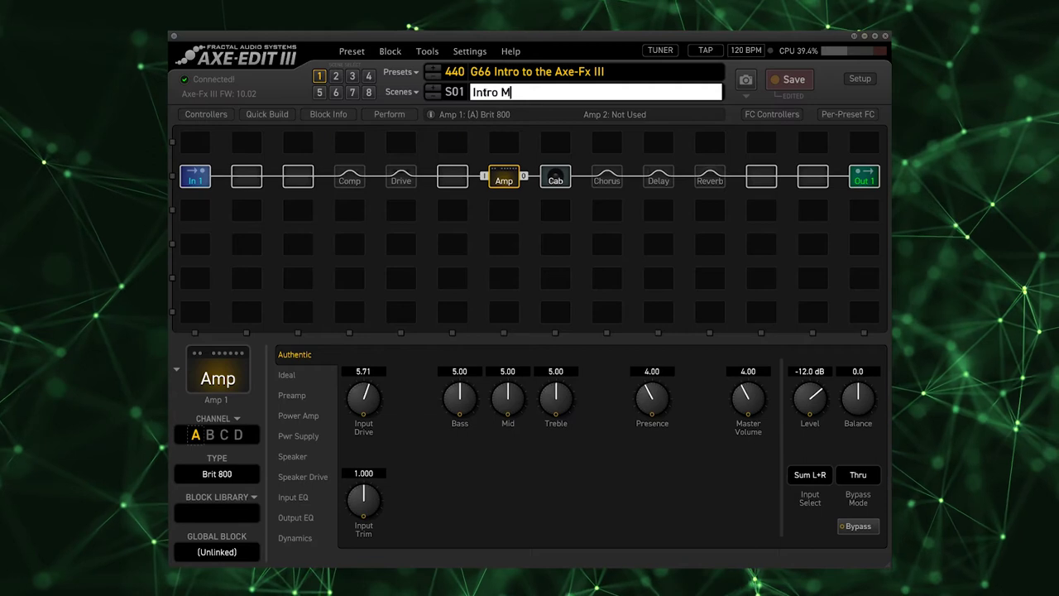
key(Return)
click(658, 175)
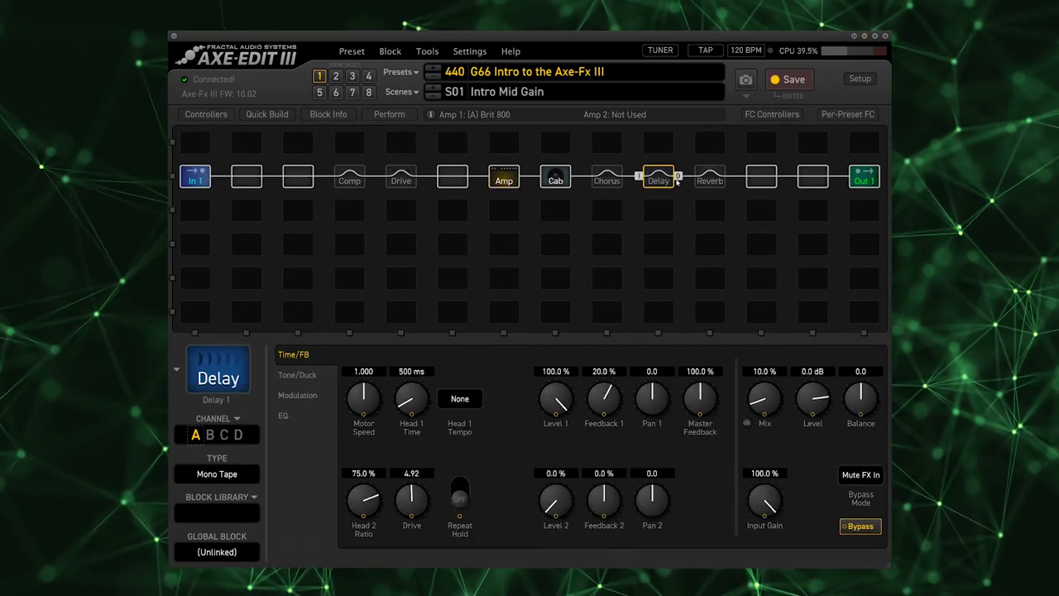
click(716, 180)
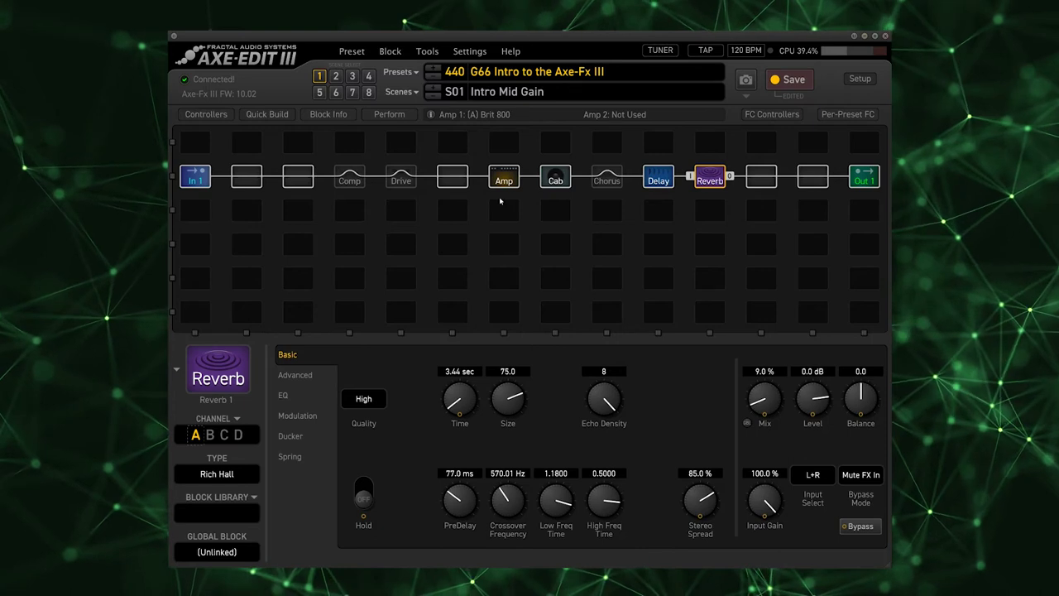
Switch to Scene 2, name it 'Lead', and put the Amp on channel B.
click(432, 87)
click(508, 92)
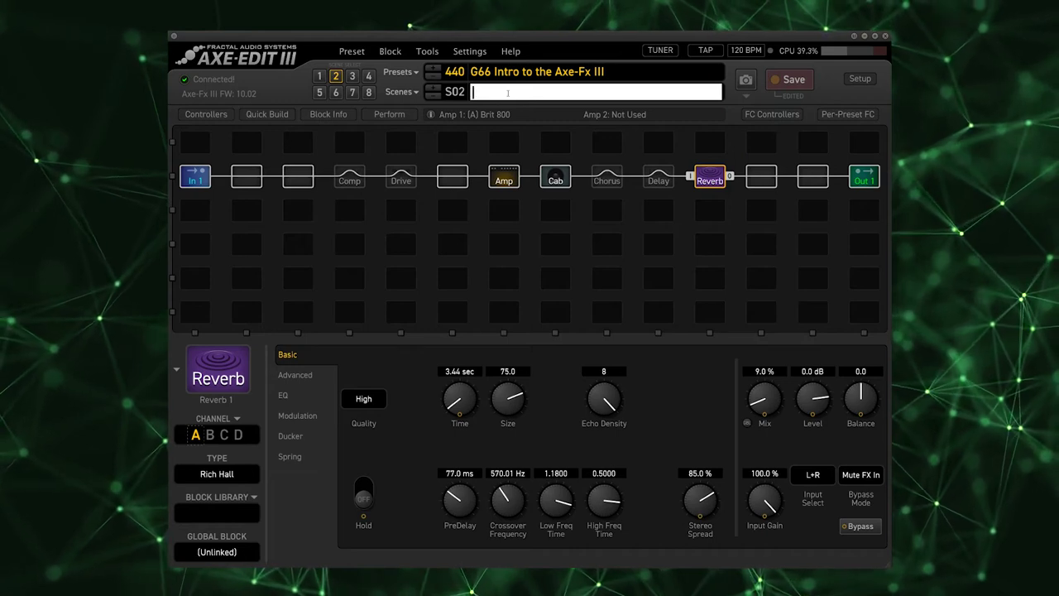
key(Return)
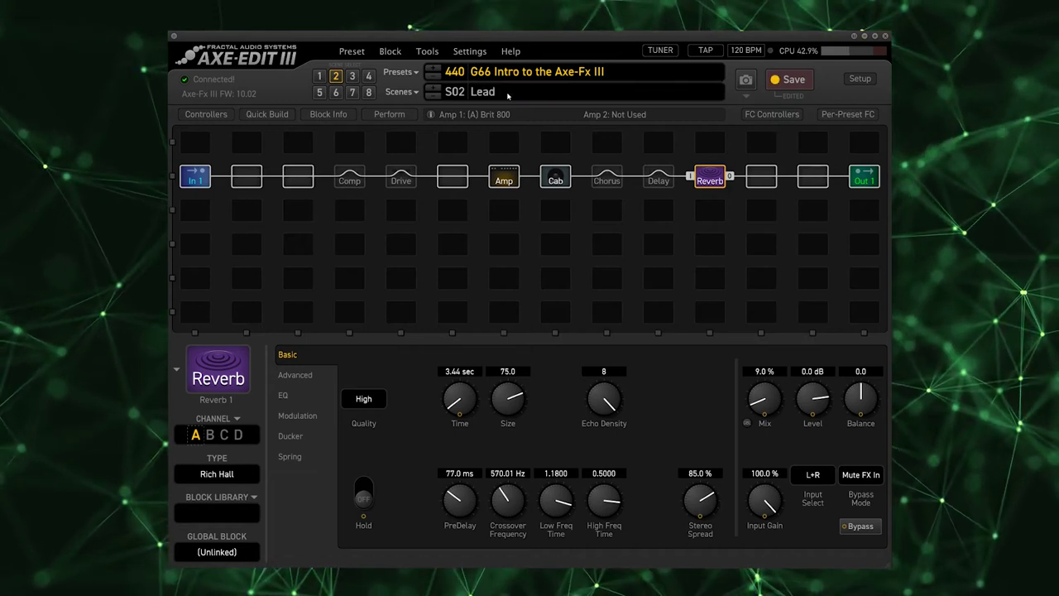
click(504, 177)
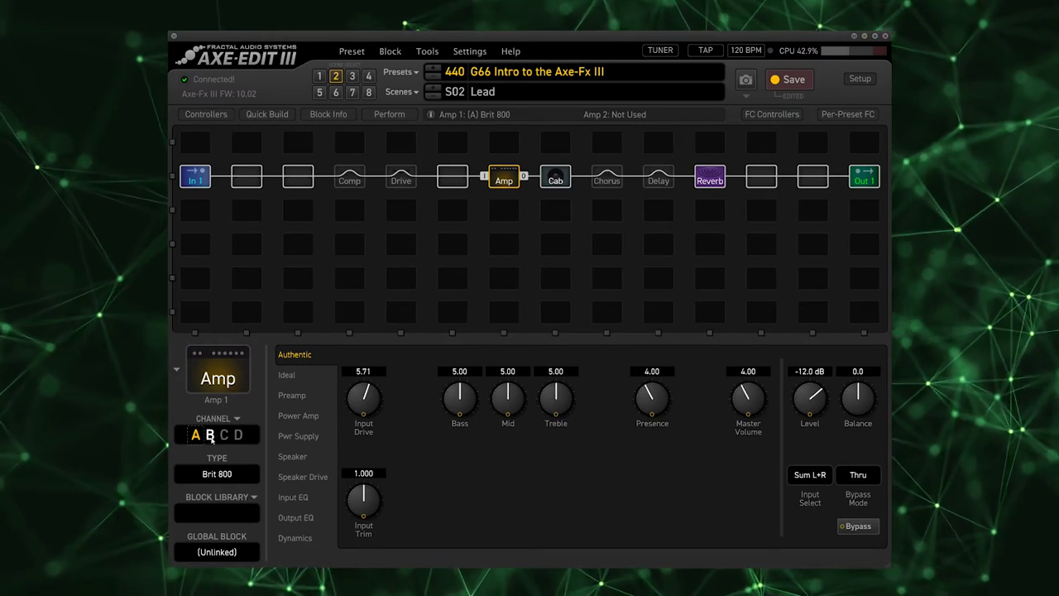
click(211, 435)
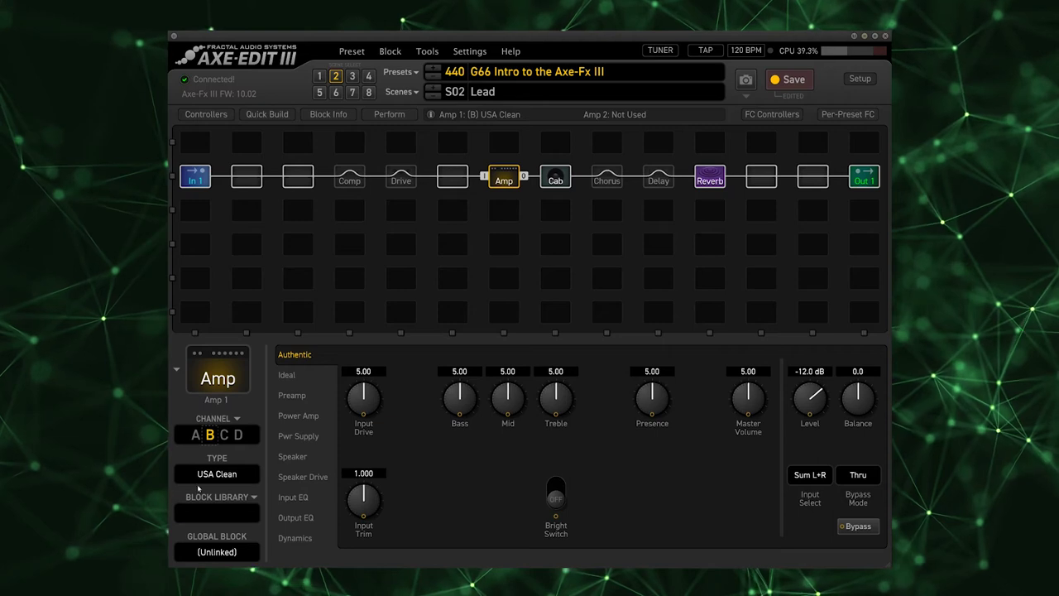
Make Amp channel B a Shiver Lead with Input Drive 6.06 and Bass 4.18, and set the Cab to channel B.
click(236, 474)
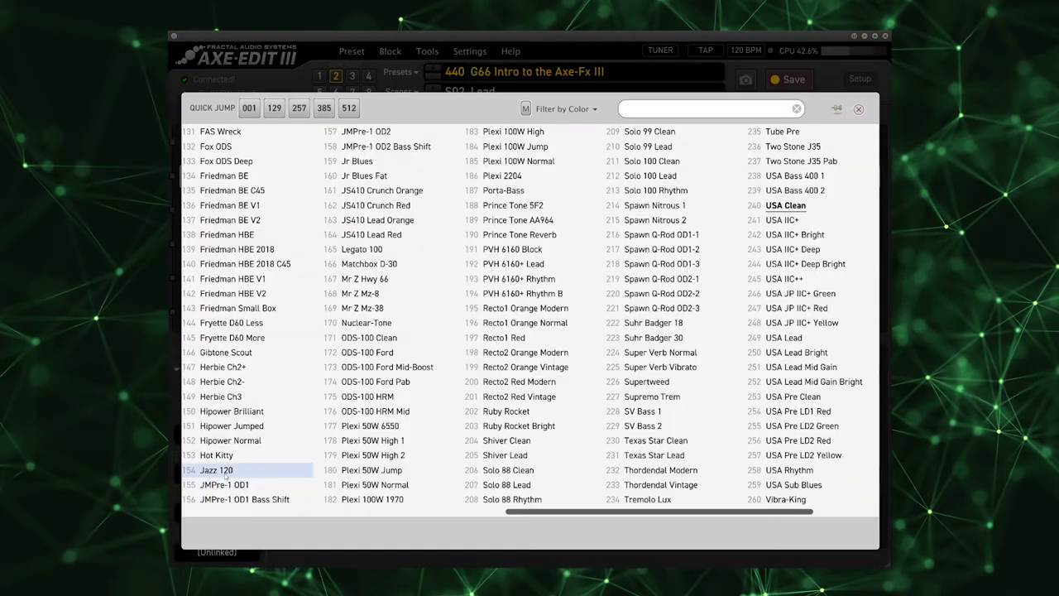
click(663, 112)
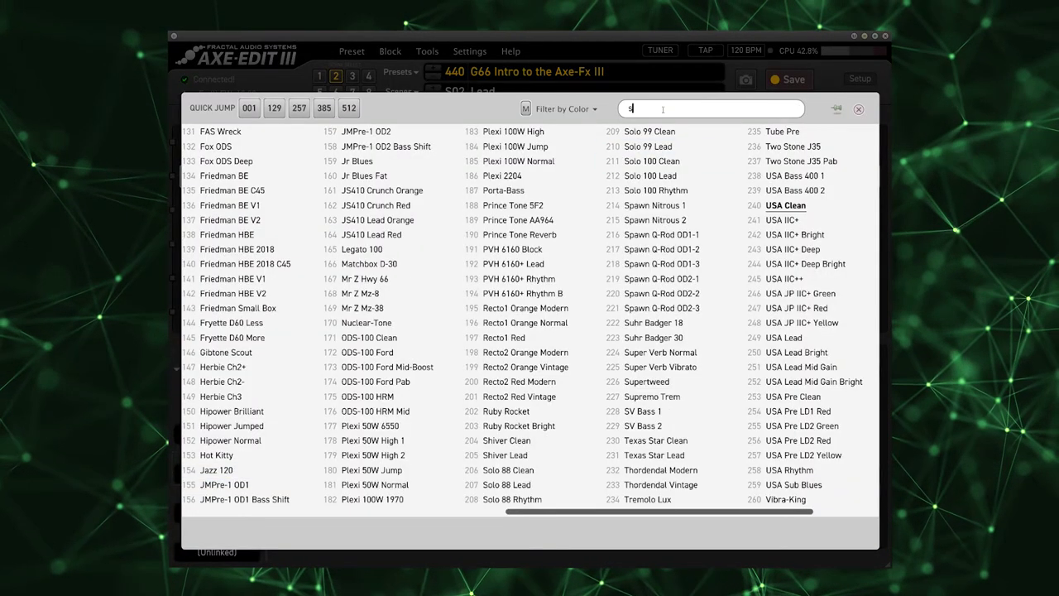
text(shiver)
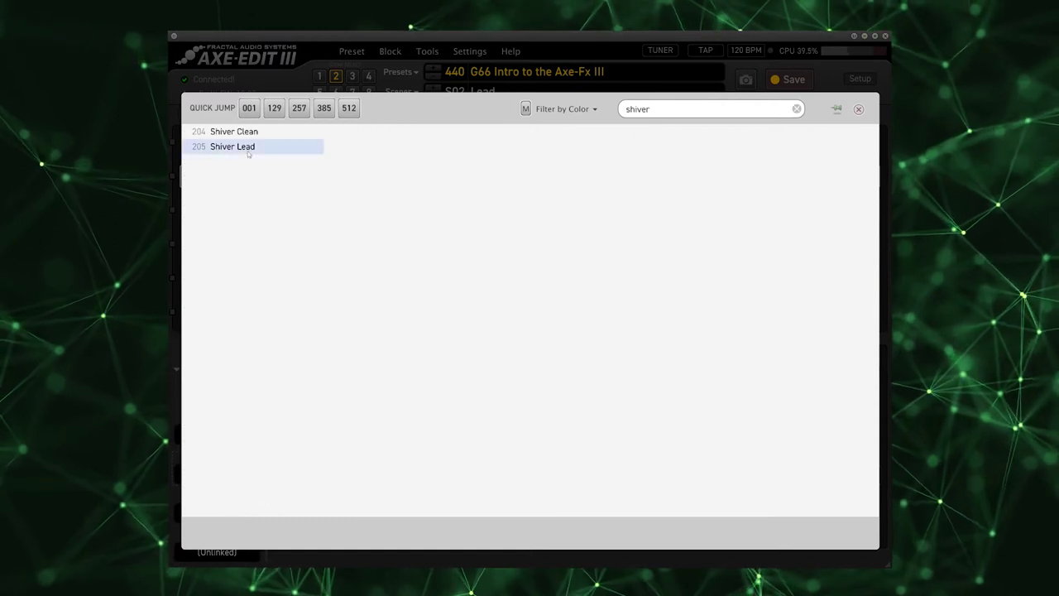
click(288, 154)
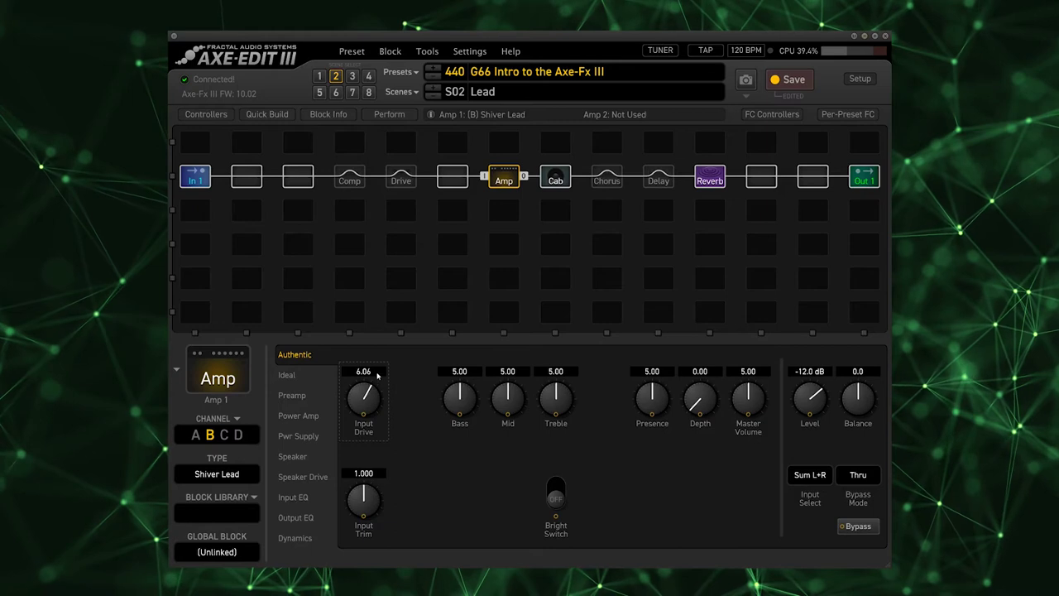
scroll(459, 399, down, 8)
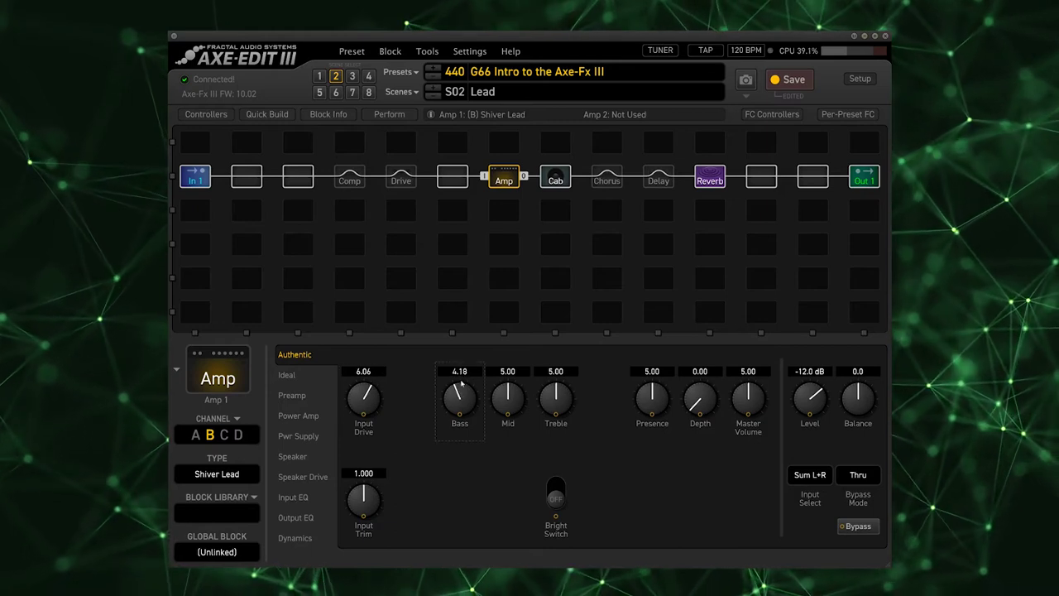
click(556, 180)
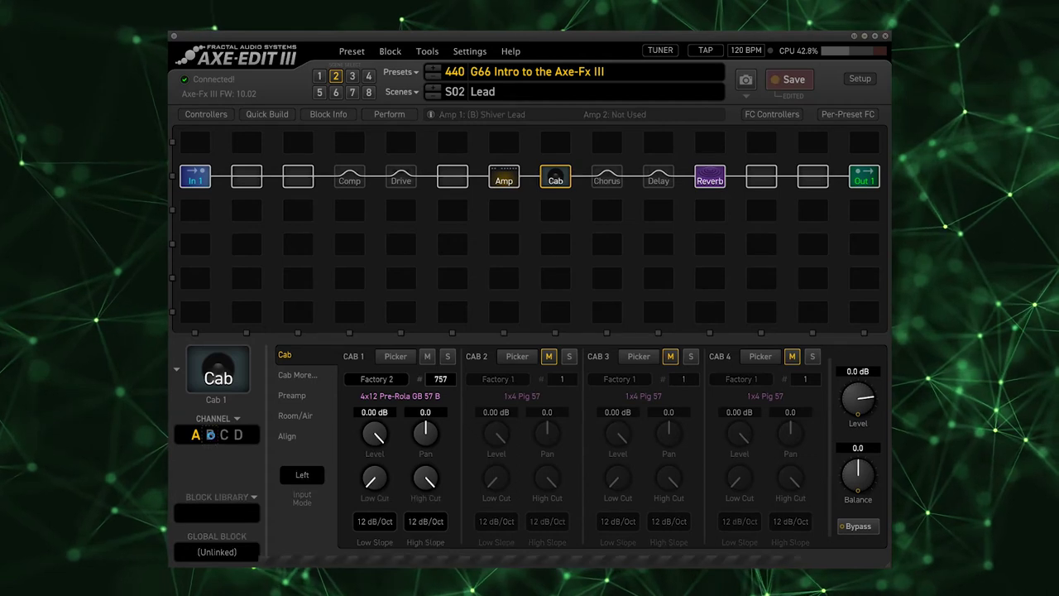
click(210, 436)
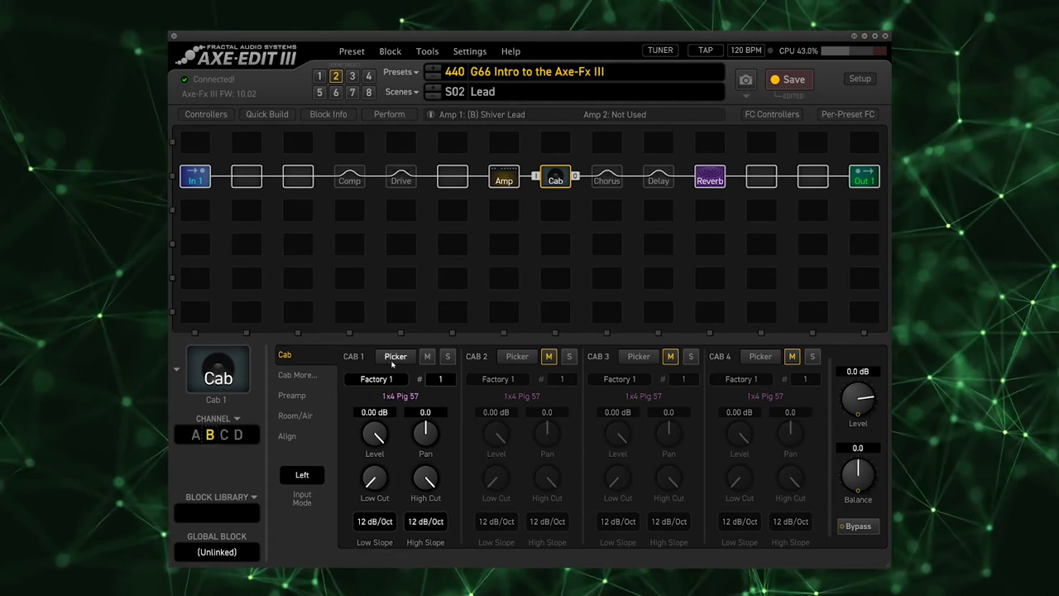
Load 4x12 GERMAN V30 (RW) into cab slot 1, then unmute cab slot 2 and open its cab list.
click(391, 359)
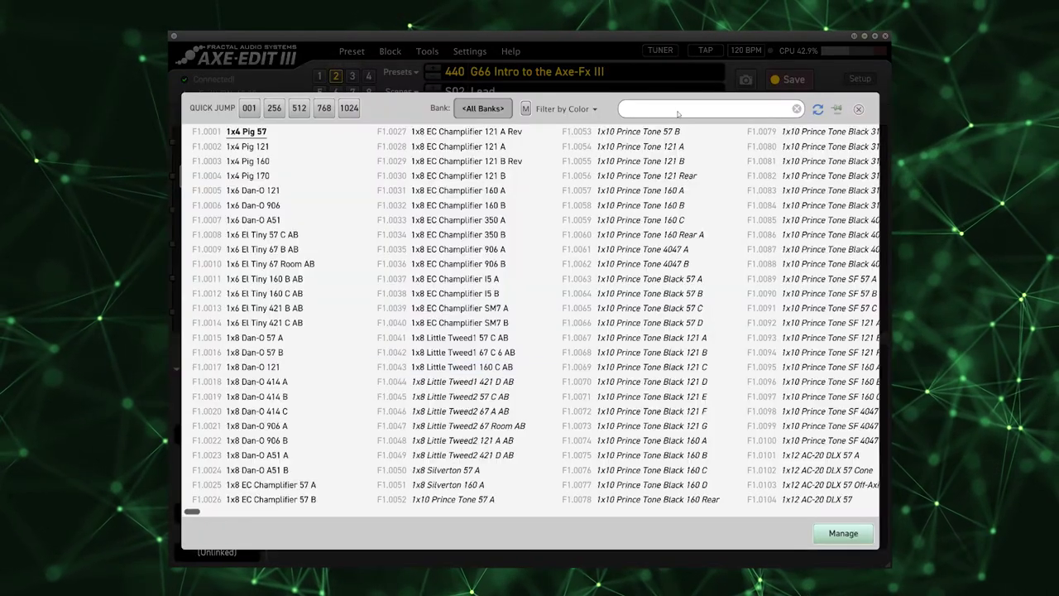
text(german)
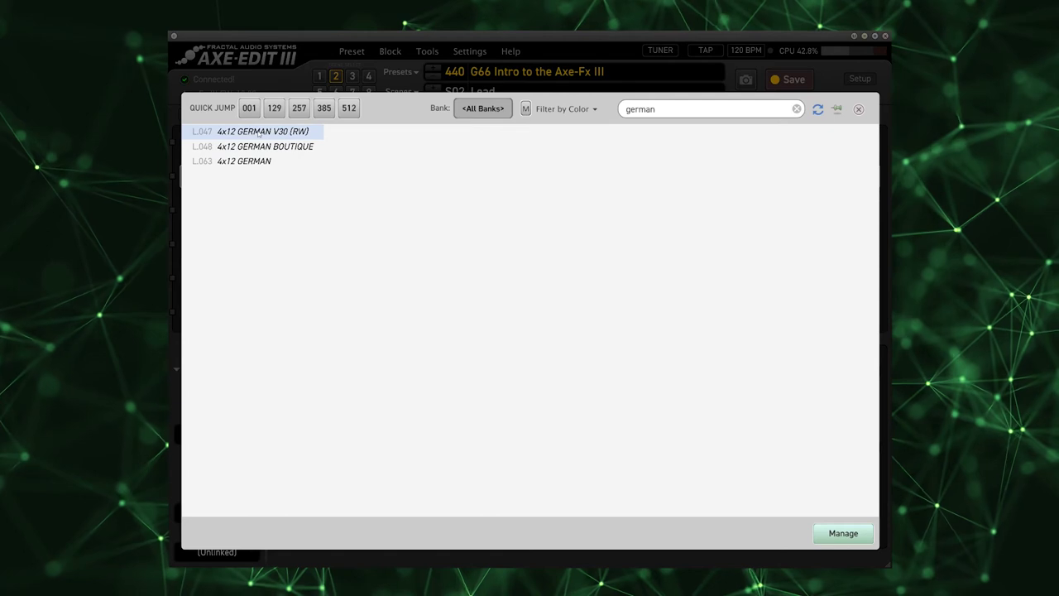
double_click(259, 133)
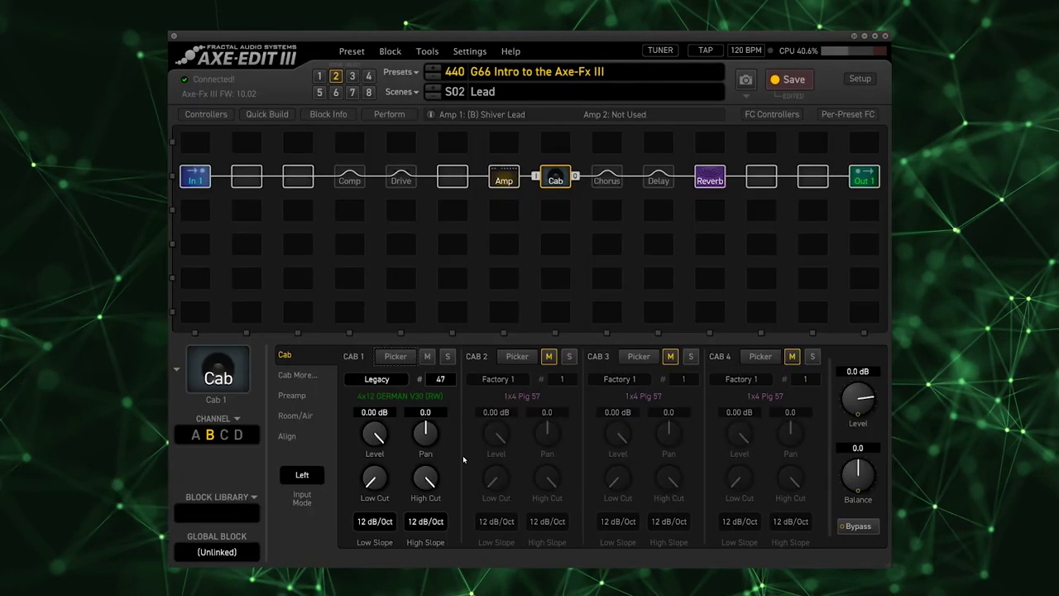
click(550, 356)
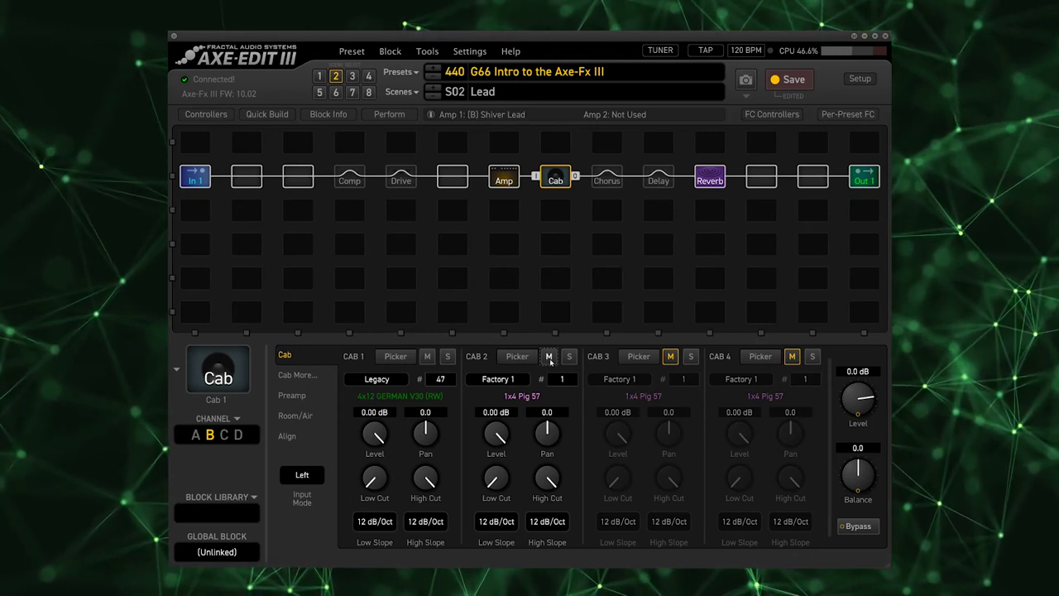
click(518, 356)
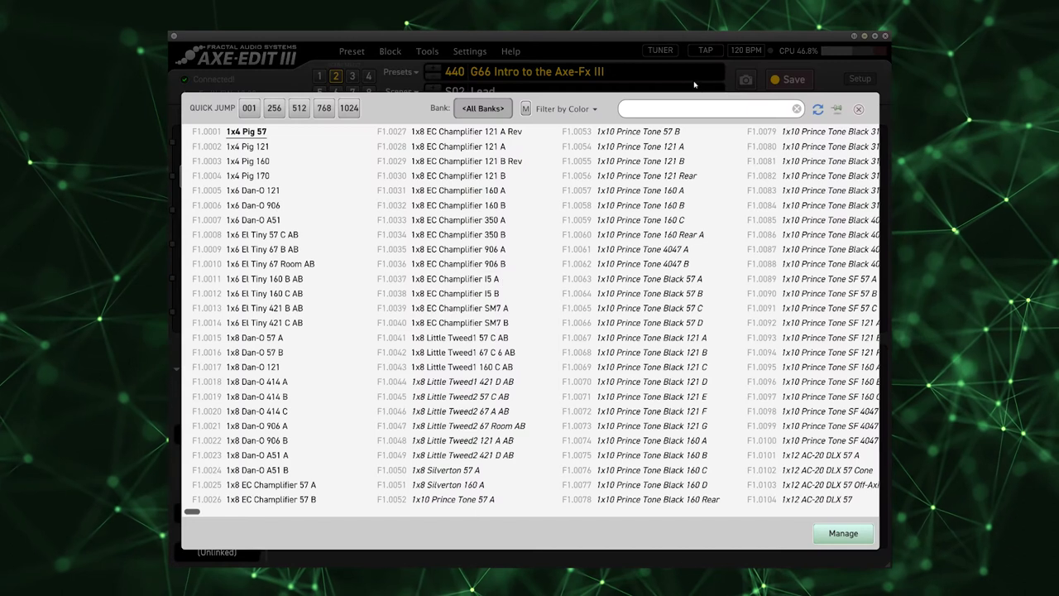
Search 'german' and load 4x12 GERMAN BOUTIQUE into cab slot 2.
click(680, 110)
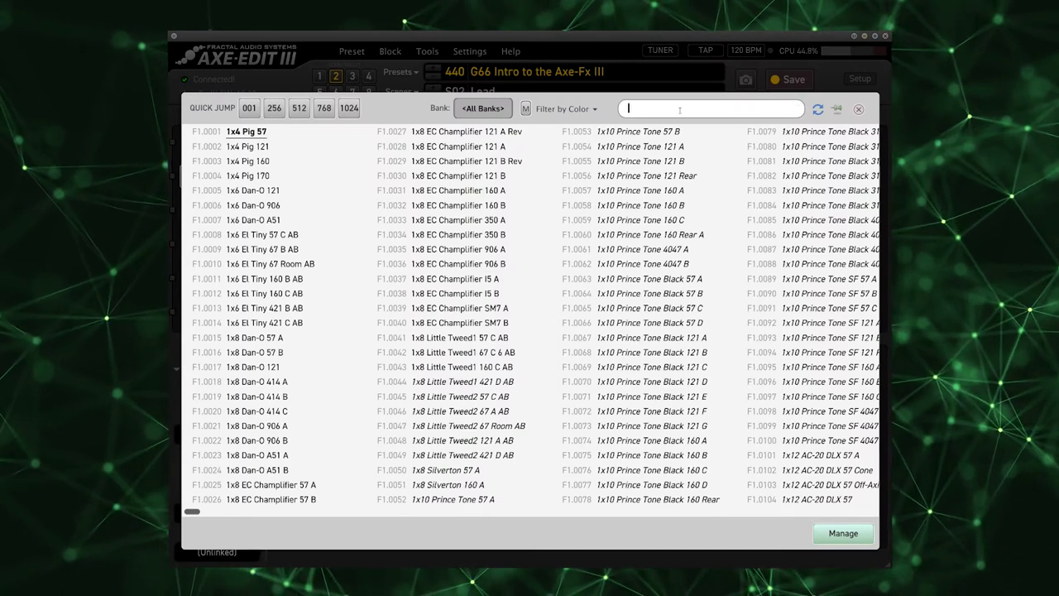
text(german)
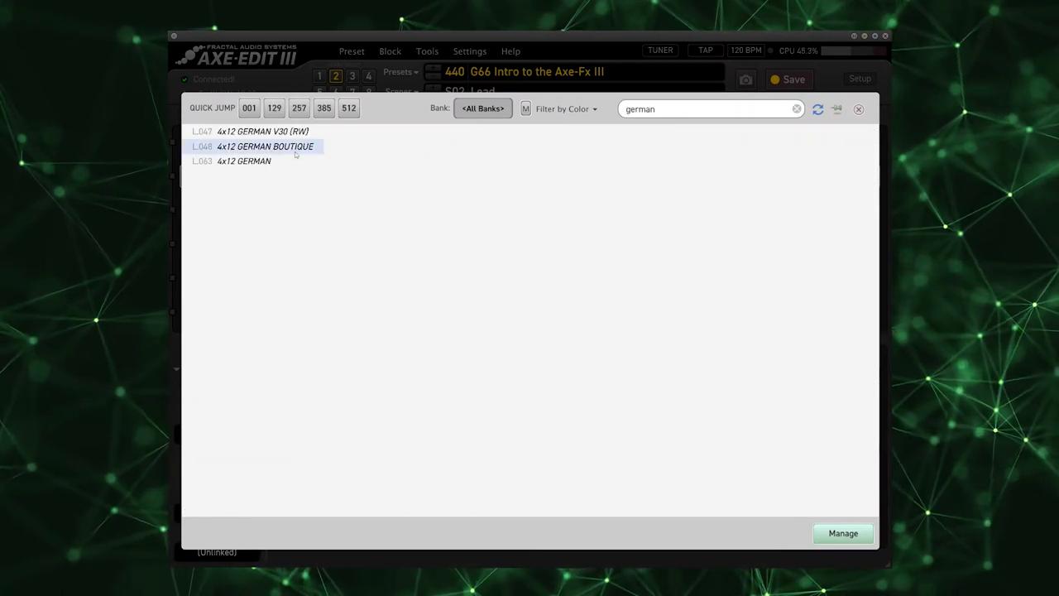
double_click(297, 149)
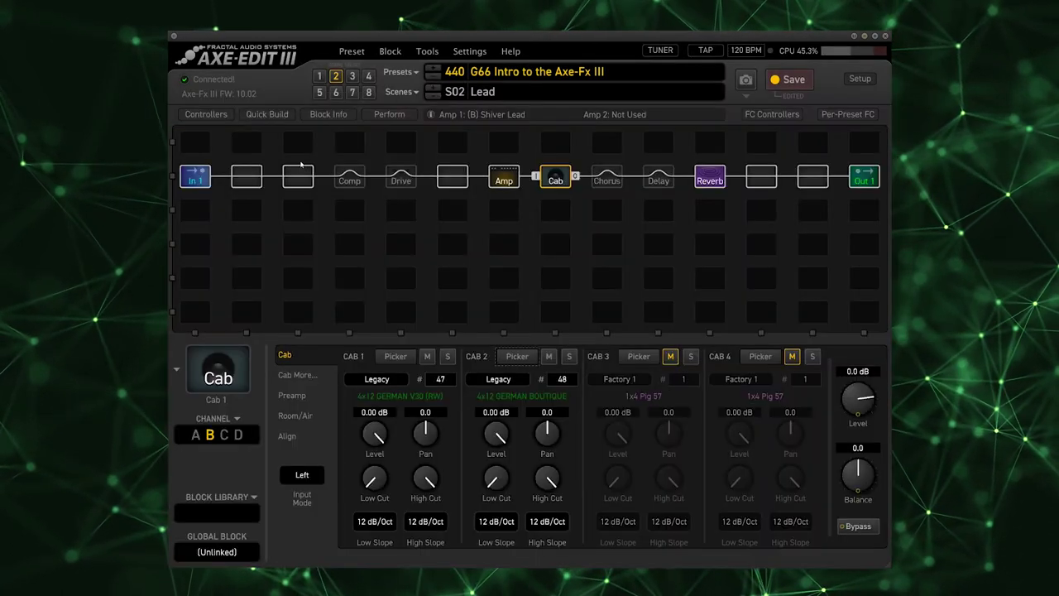
Mute and unmute each cab slot in turn to compare, leaving both unmuted.
click(550, 357)
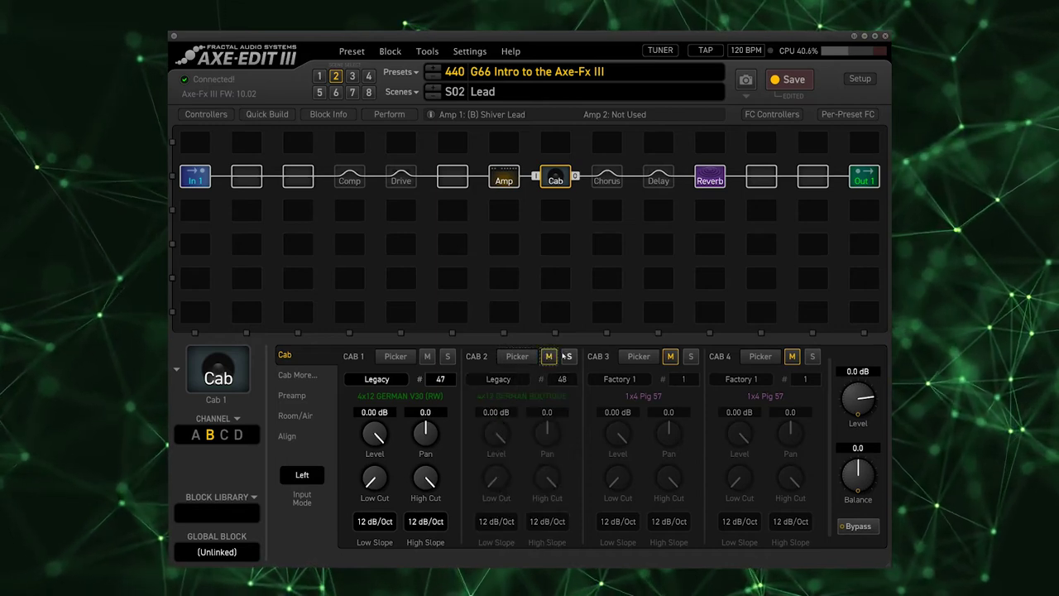
click(548, 357)
click(427, 357)
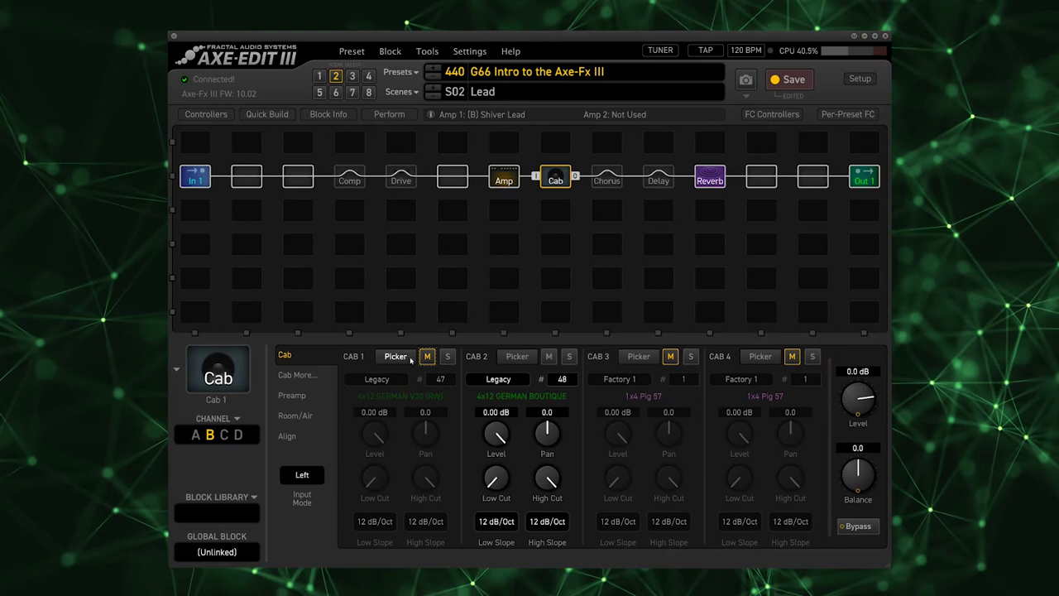
click(428, 356)
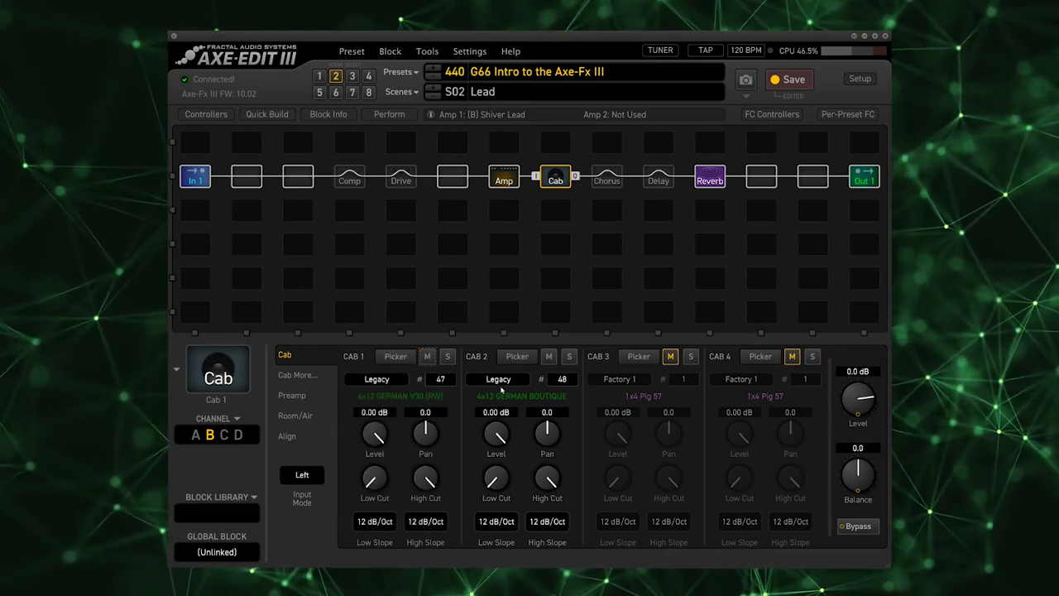
Switch the Delay block to channel B and set its type to Stereo Tape.
click(653, 185)
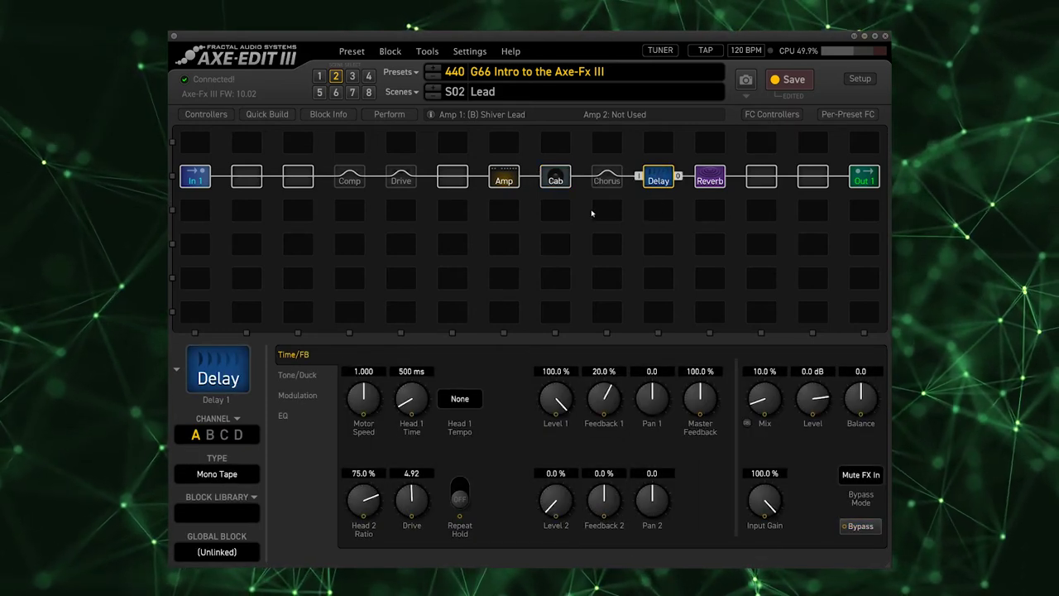
click(210, 436)
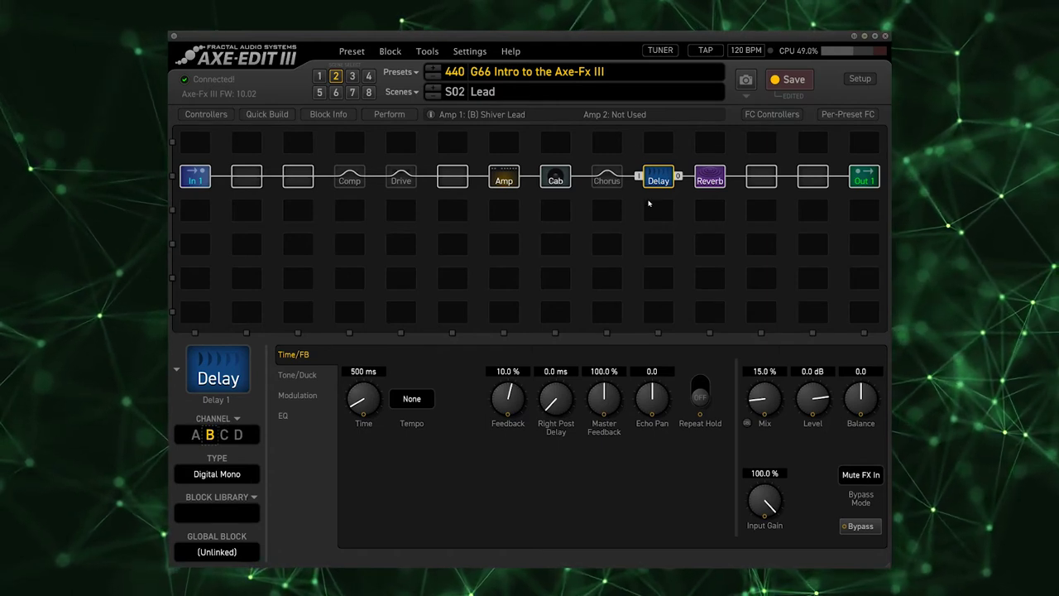
click(216, 472)
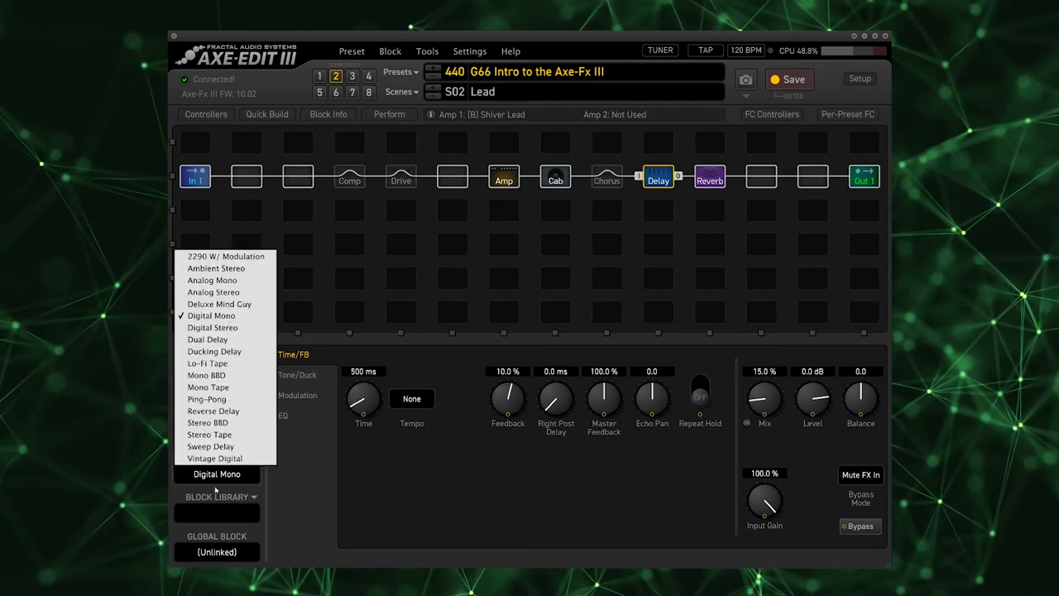
click(226, 435)
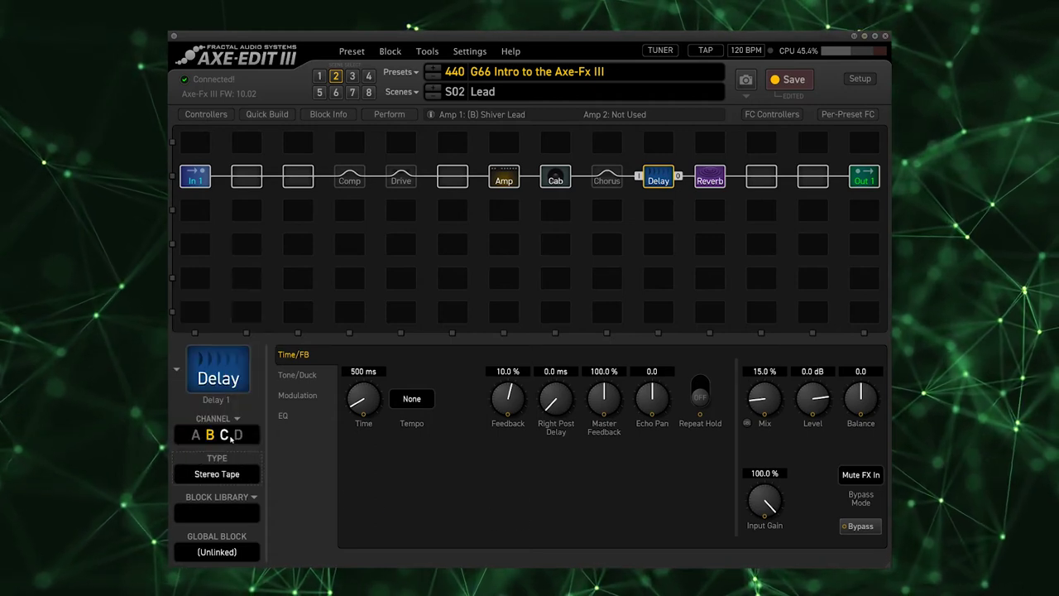
Set the delay Time to 333 ms and Mix to 9%.
double_click(367, 371)
text(333)
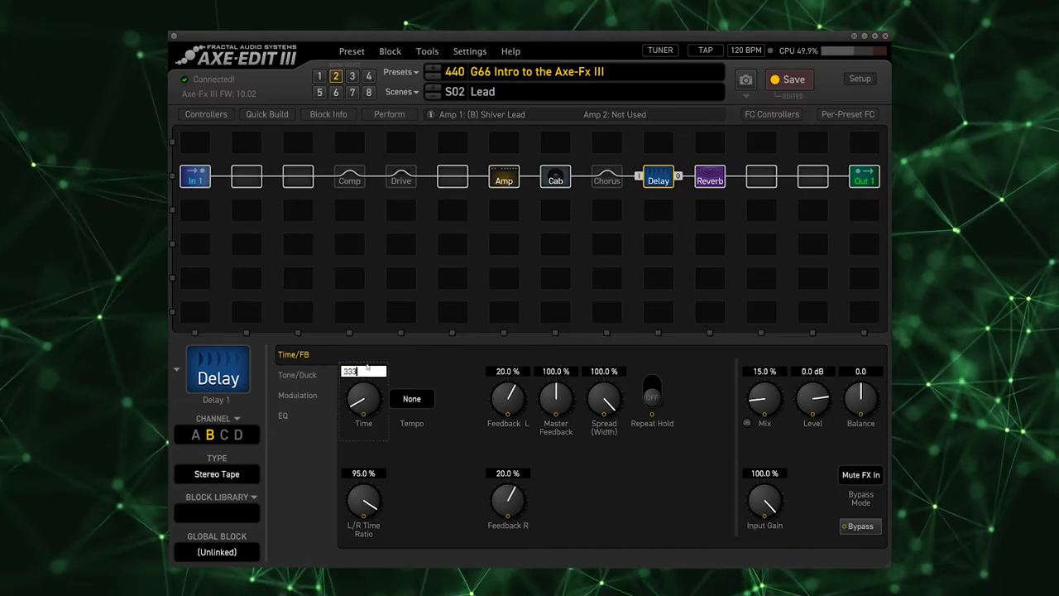
key(Return)
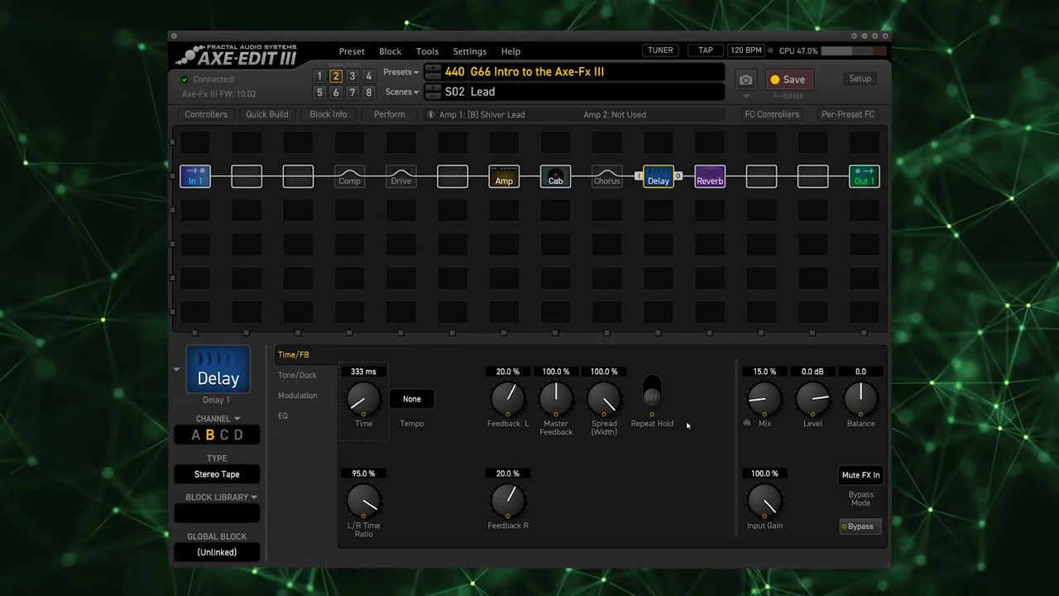
double_click(762, 372)
text(9)
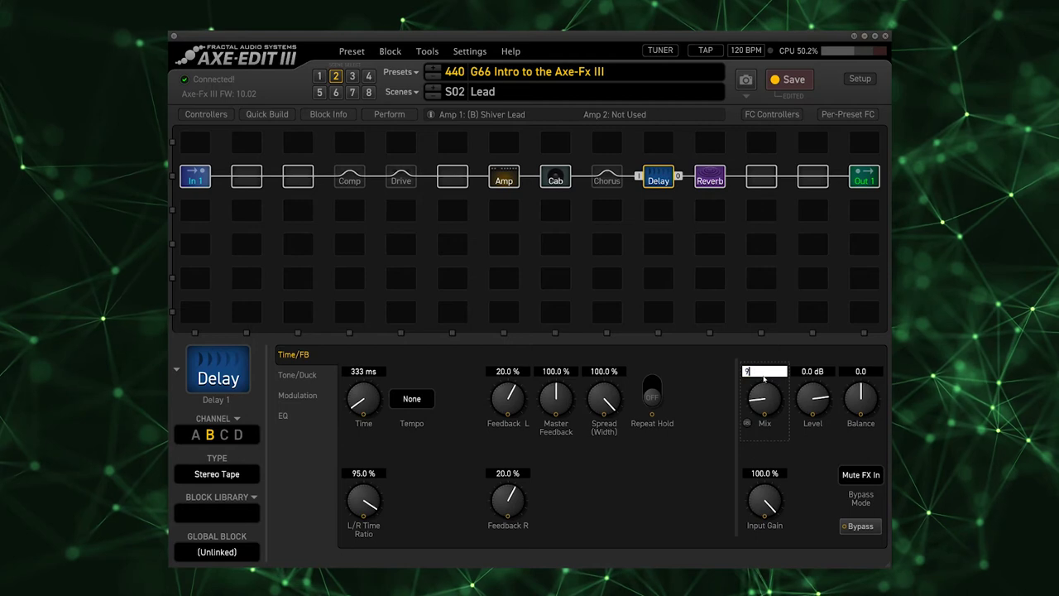
key(Return)
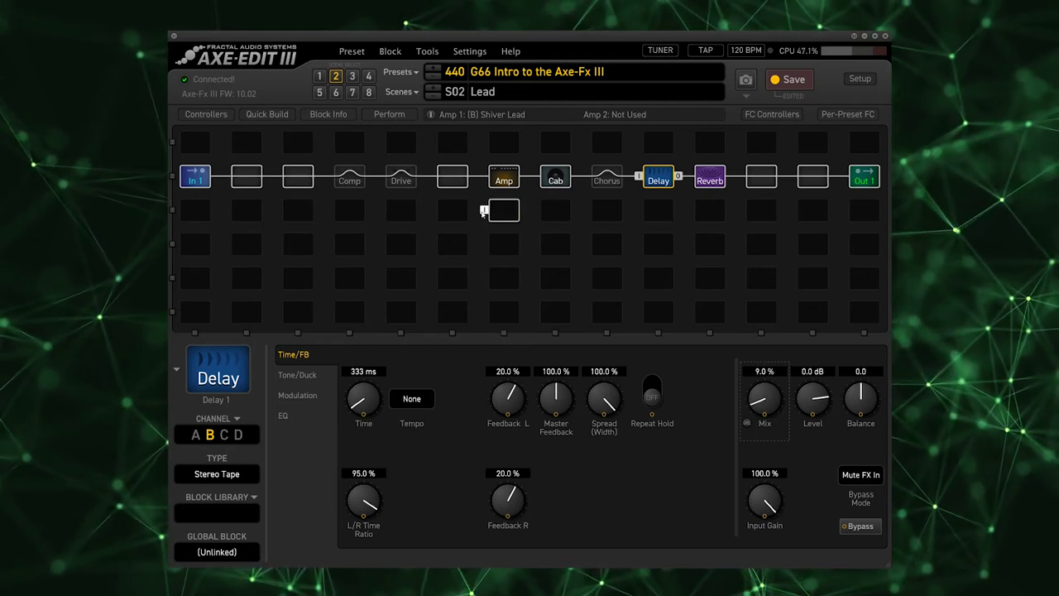
Engage the Drive block, set its type to BB Pre and raise Drive to 5.95.
click(402, 187)
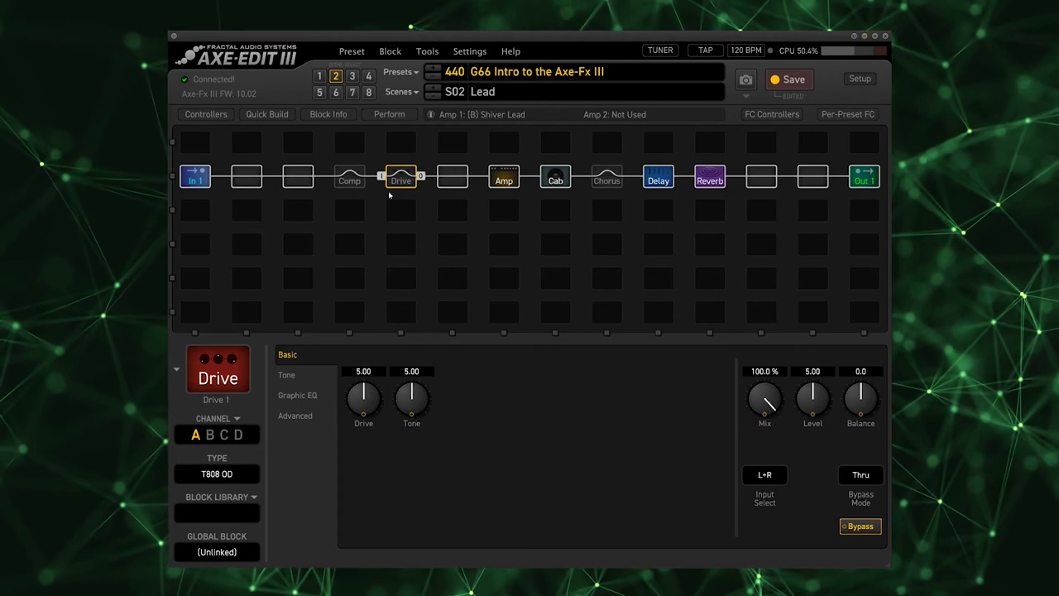
key(b)
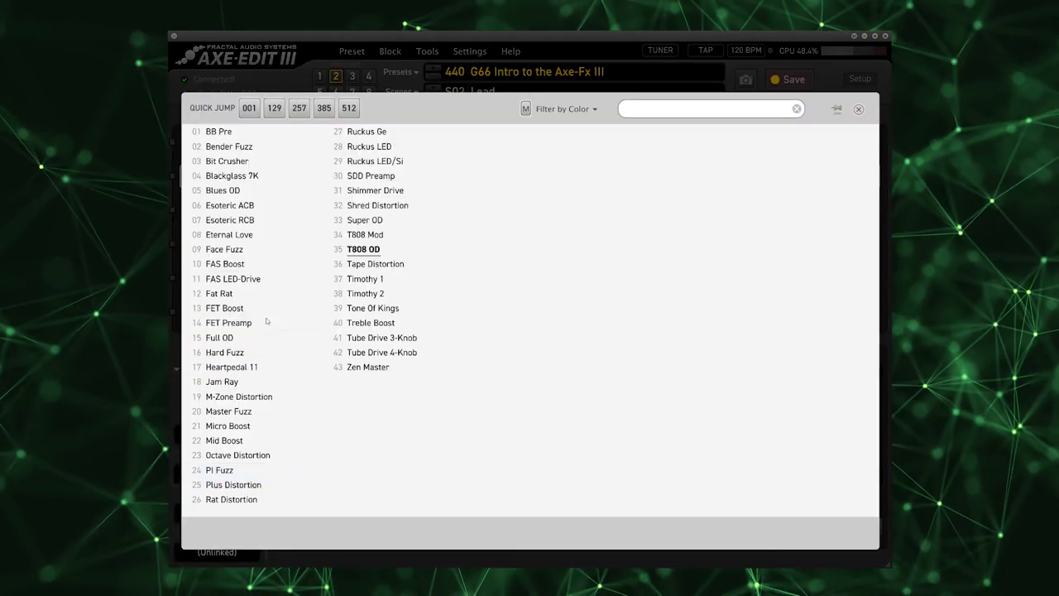
click(236, 131)
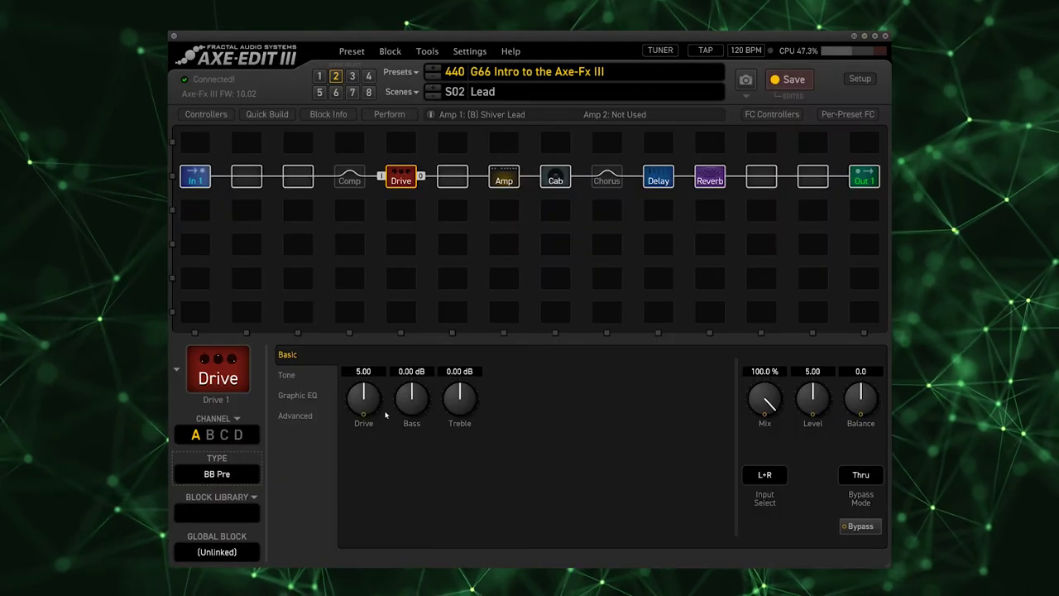
drag(364, 399, 364, 384)
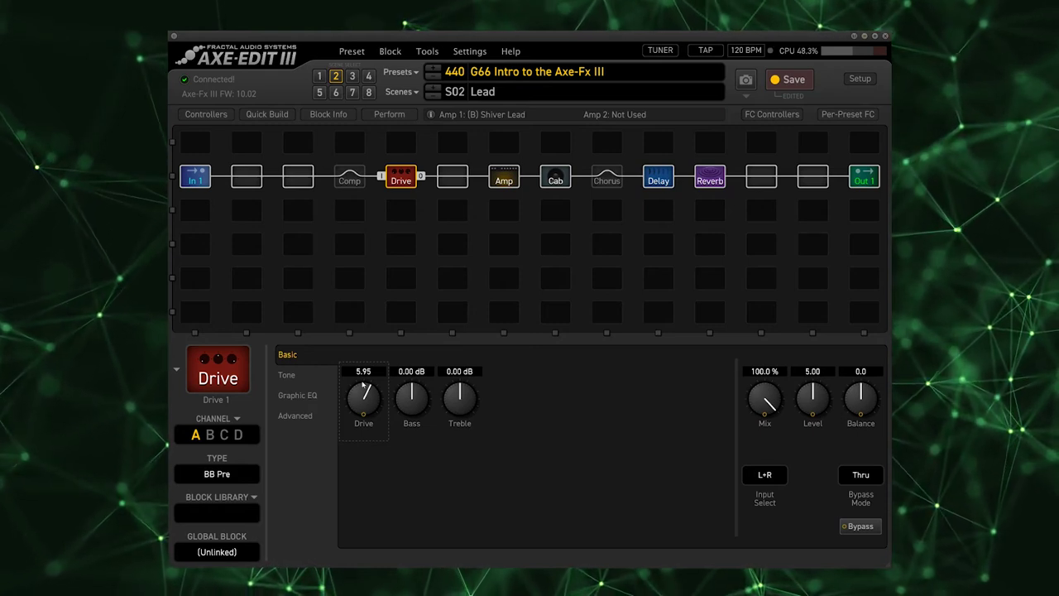
Compare the Amp, Cab and Delay settings between the Lead and Intro Mid Gain scenes.
click(504, 180)
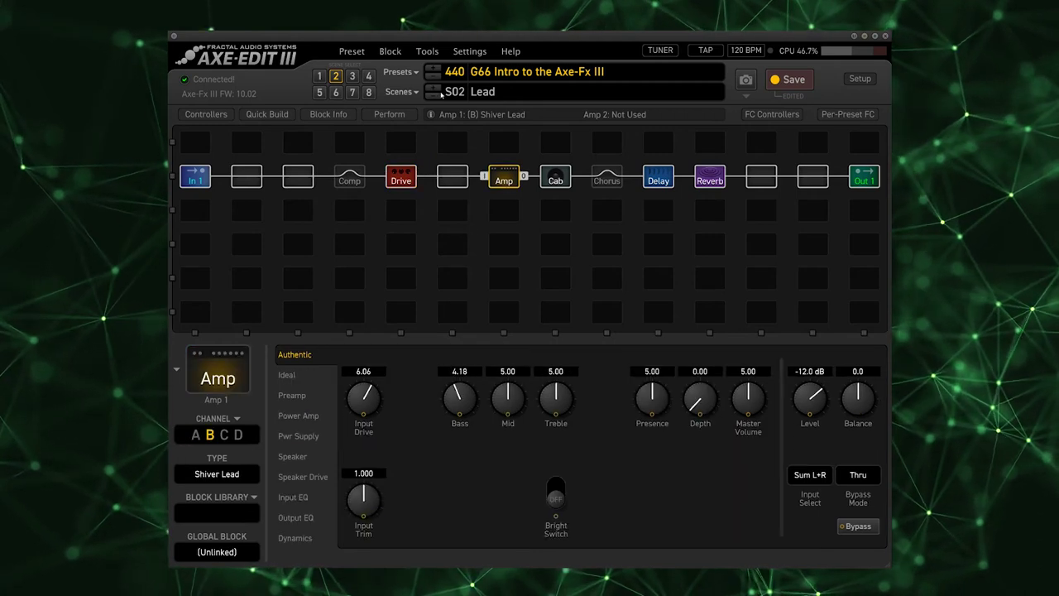
click(434, 95)
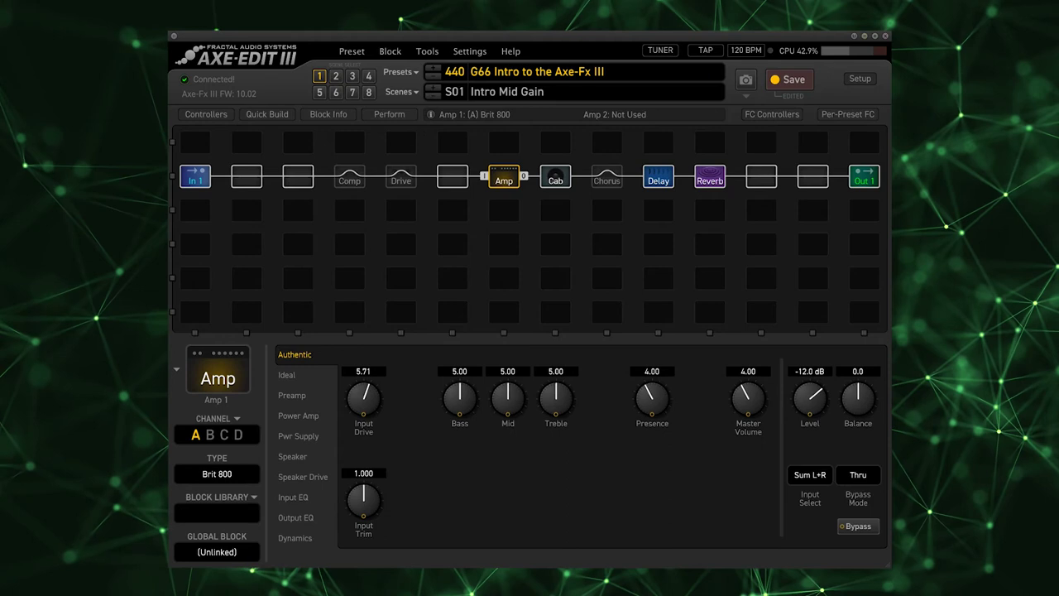
click(434, 87)
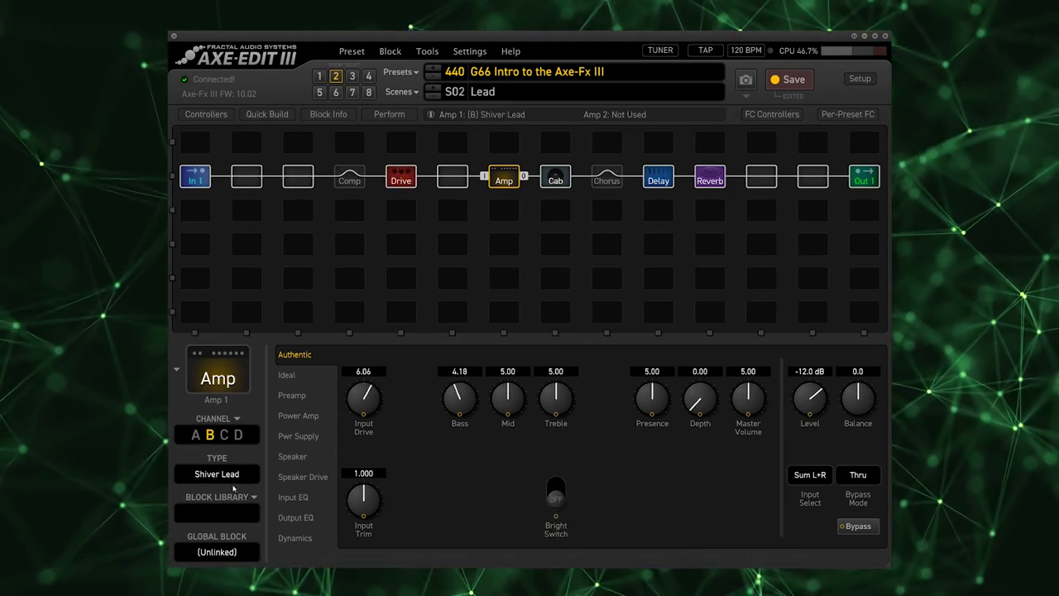
click(556, 181)
click(434, 94)
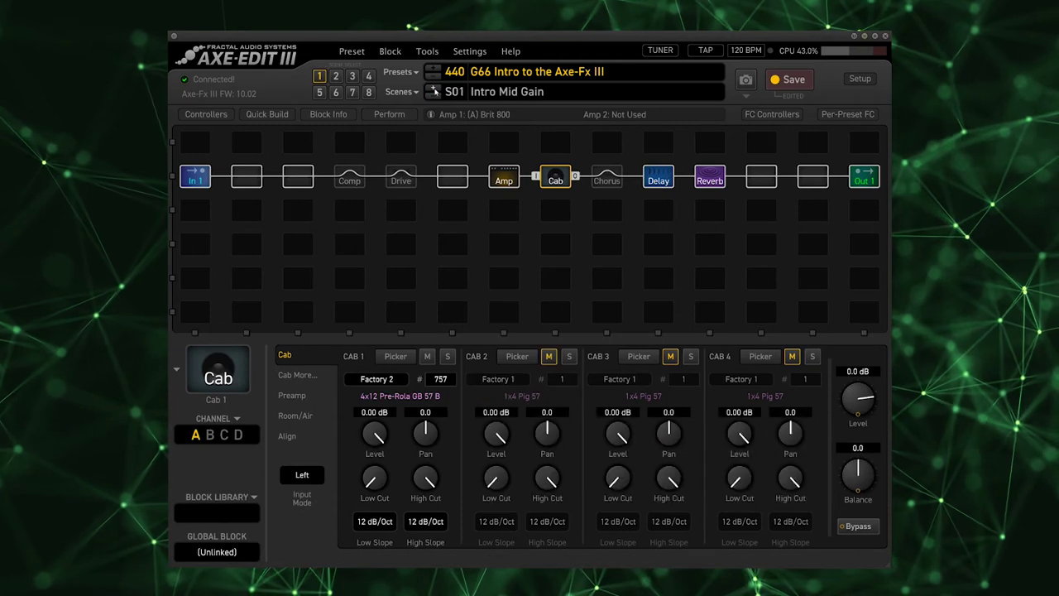
click(433, 87)
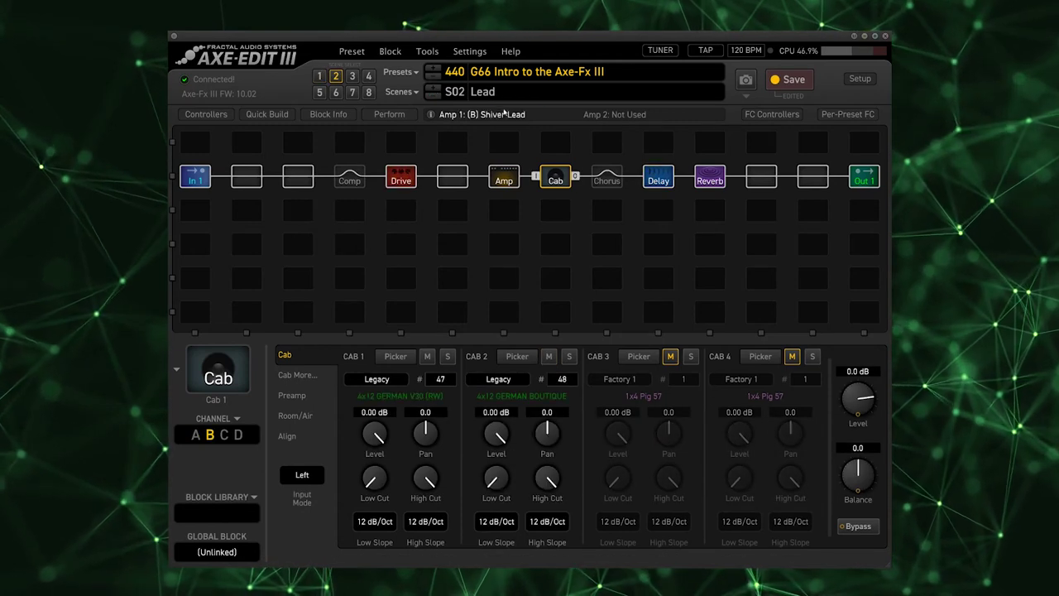
click(659, 177)
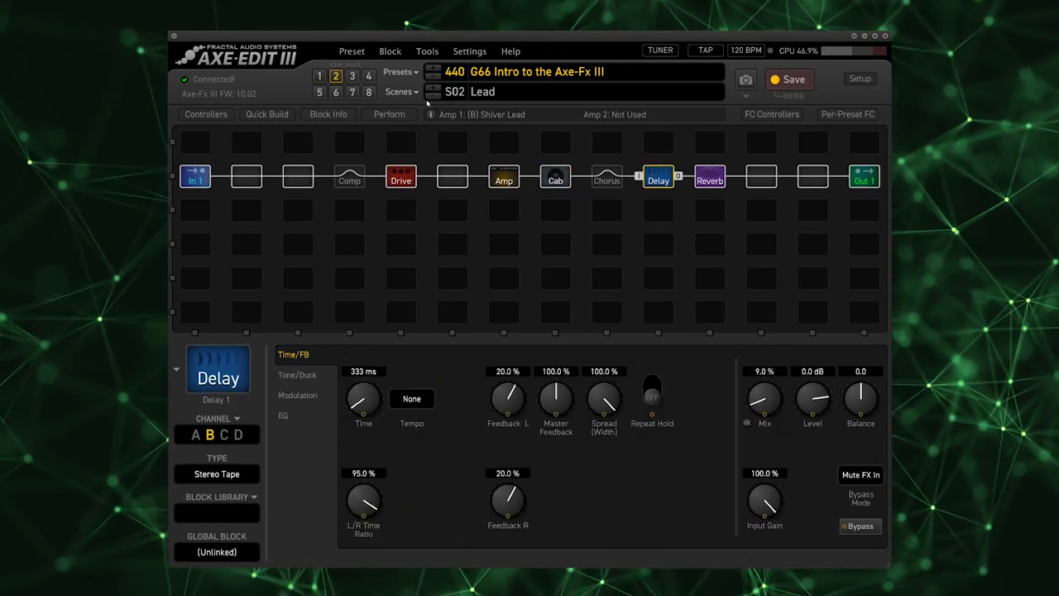
click(432, 95)
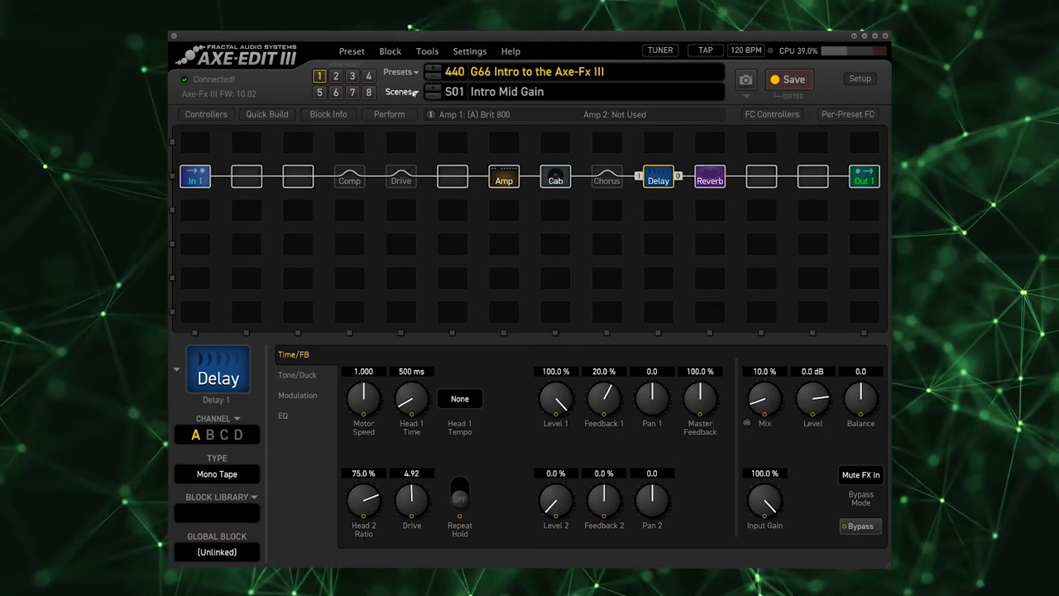
Show block channels on the grid, toggle between the two scenes again, then advance to scene 3.
click(504, 180)
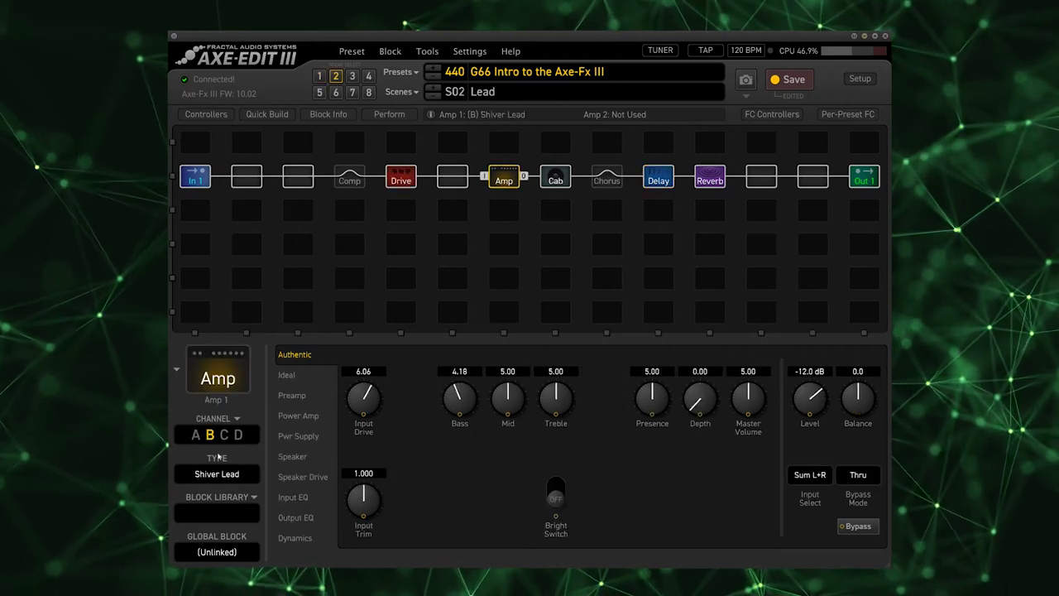
click(328, 115)
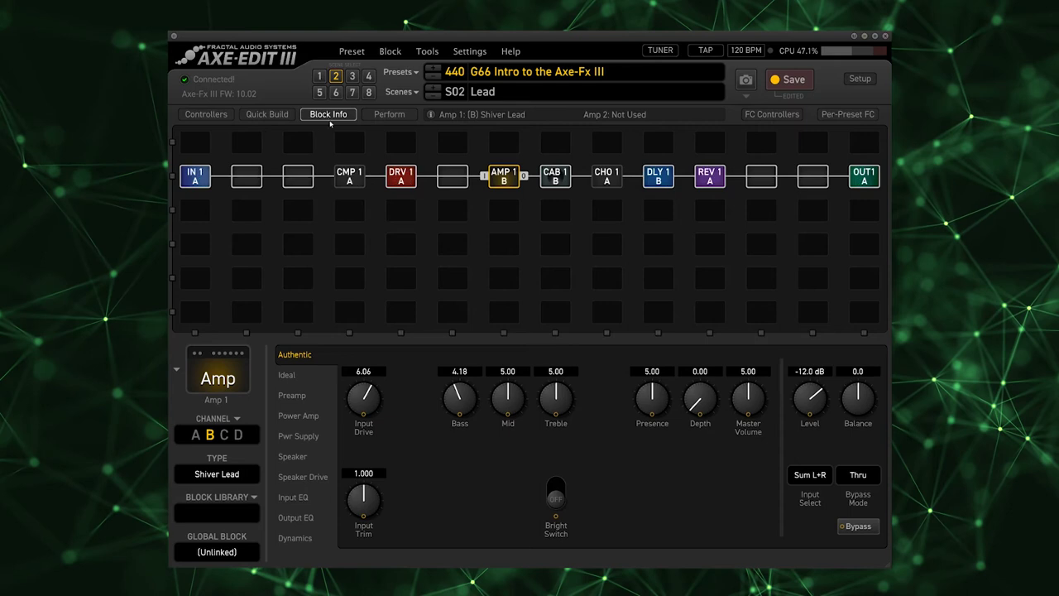
click(433, 93)
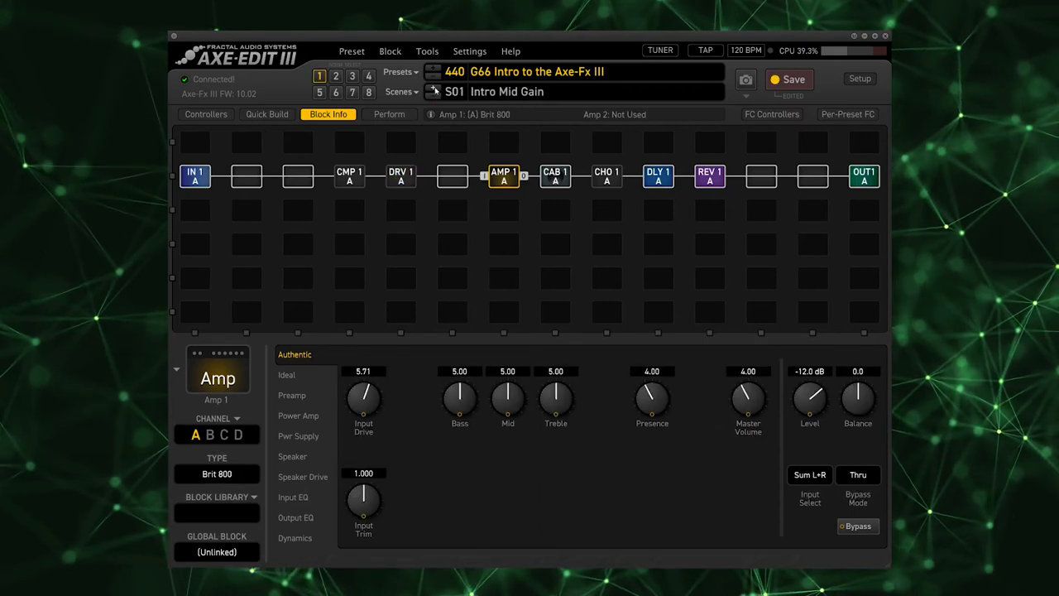
click(433, 93)
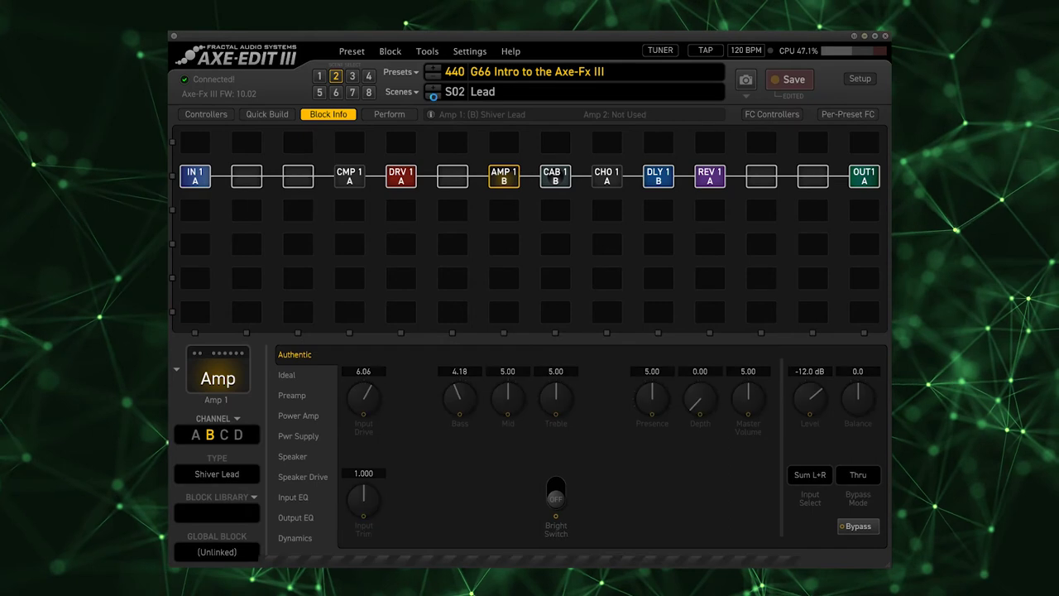
click(433, 95)
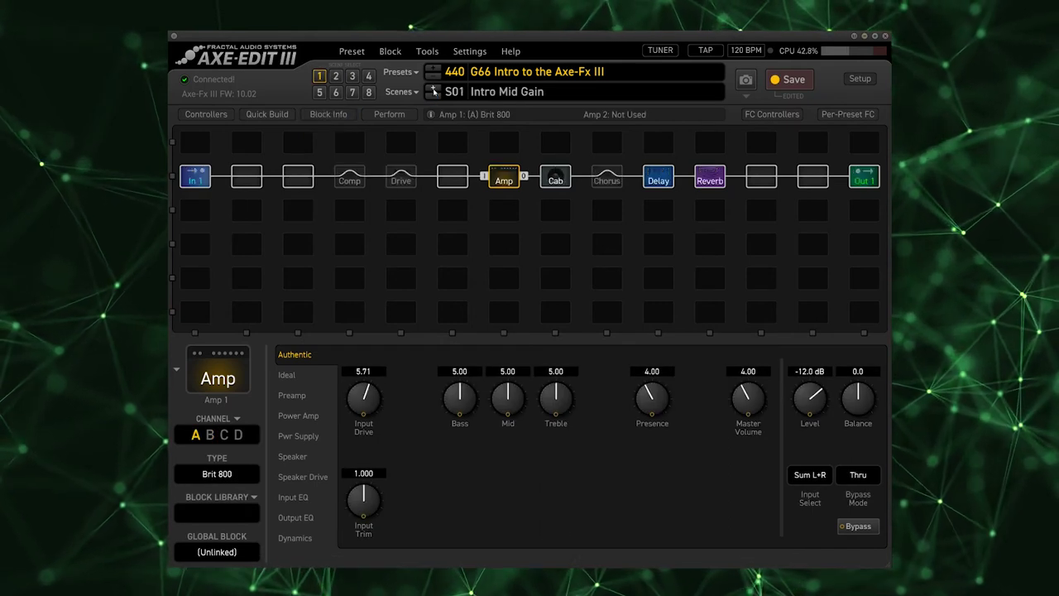
click(432, 91)
Go to scene 3, rename it Metal, and put the amp on channel C.
click(433, 90)
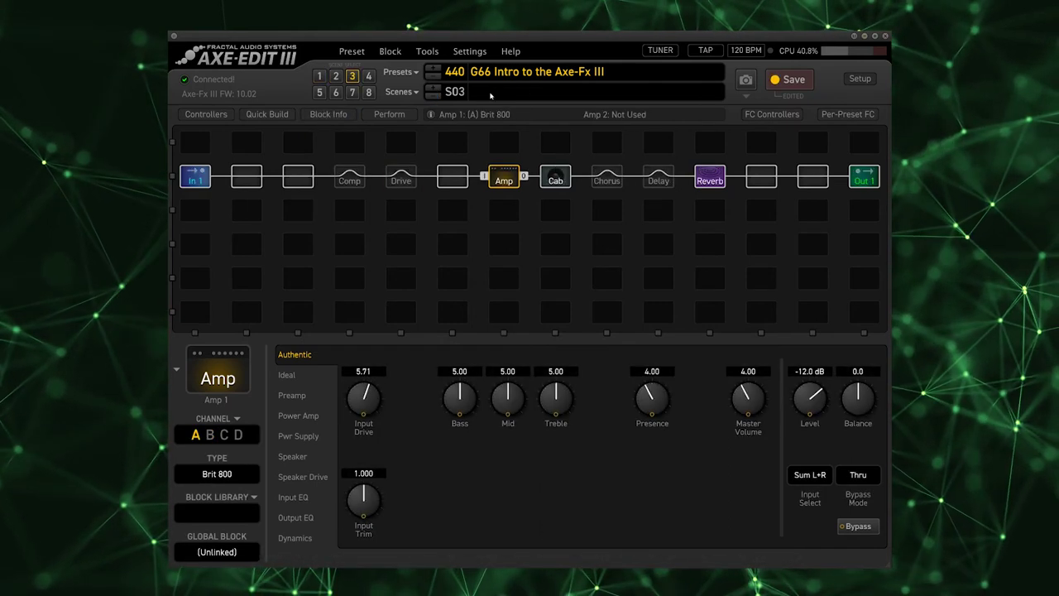
double_click(488, 97)
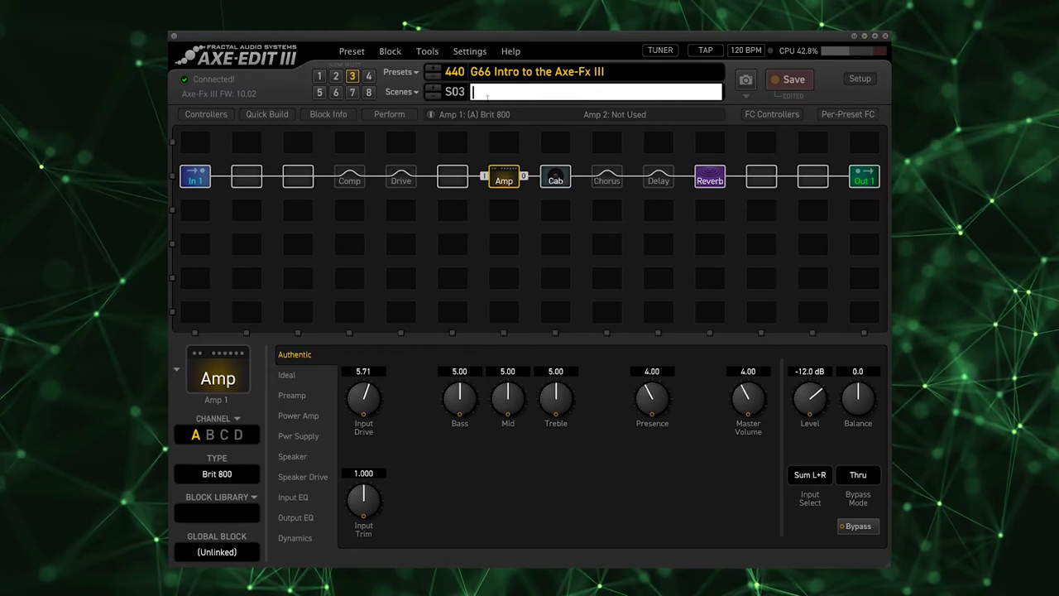
text(Metal)
key(Return)
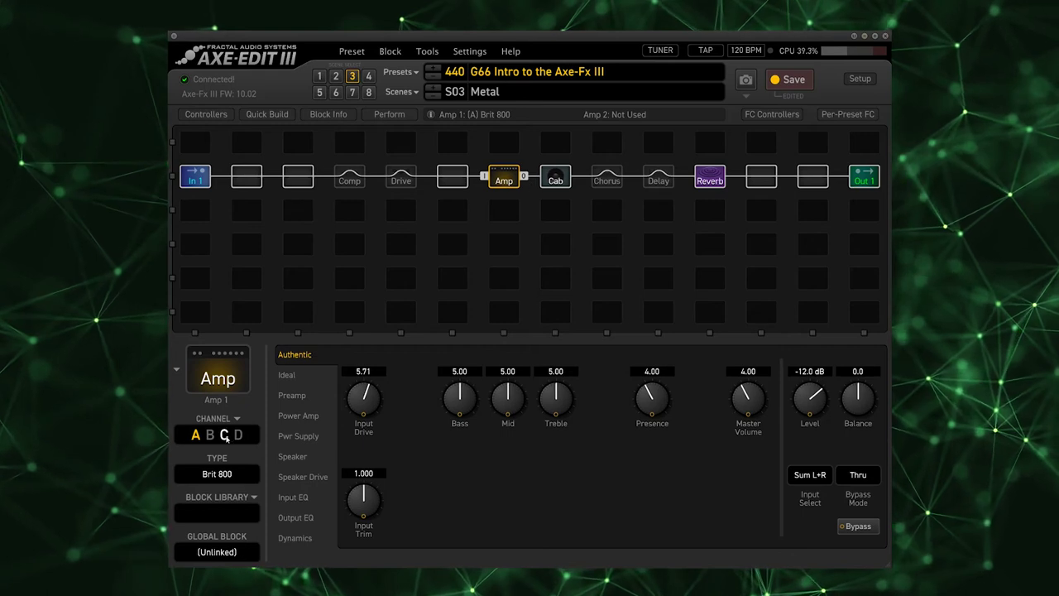
click(556, 181)
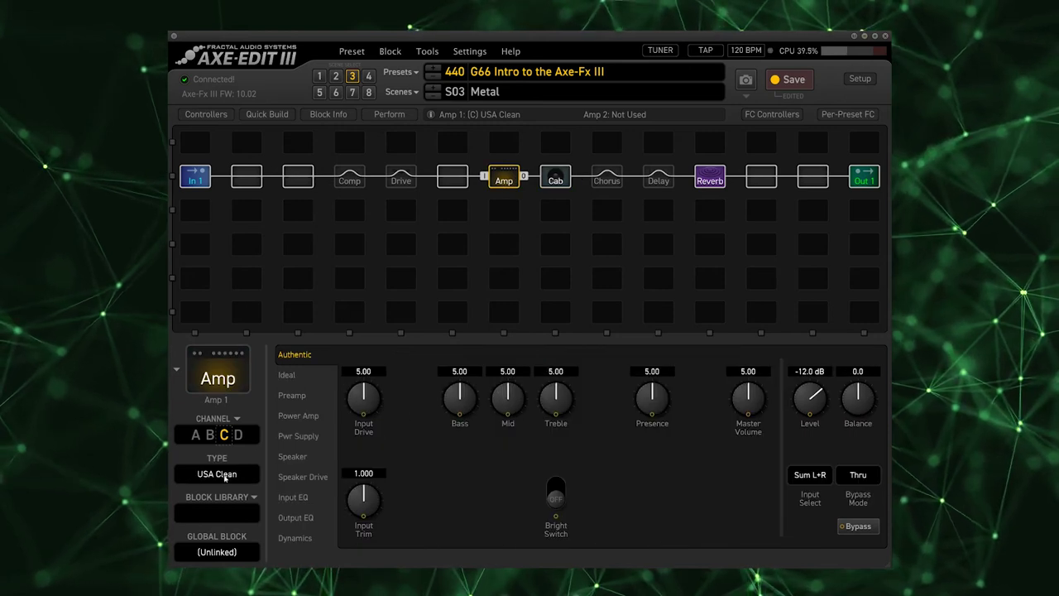
Switch the amp to USA JP IIC+ Yellow with Gain about 6.5 and boost Output EQ 80 Hz to 3.05.
click(217, 474)
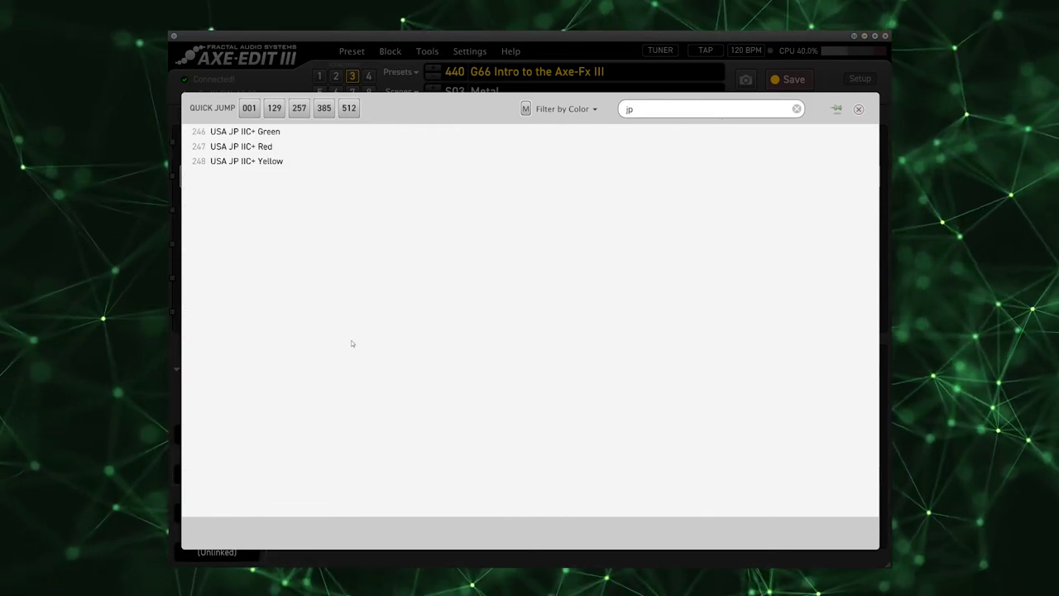
click(248, 161)
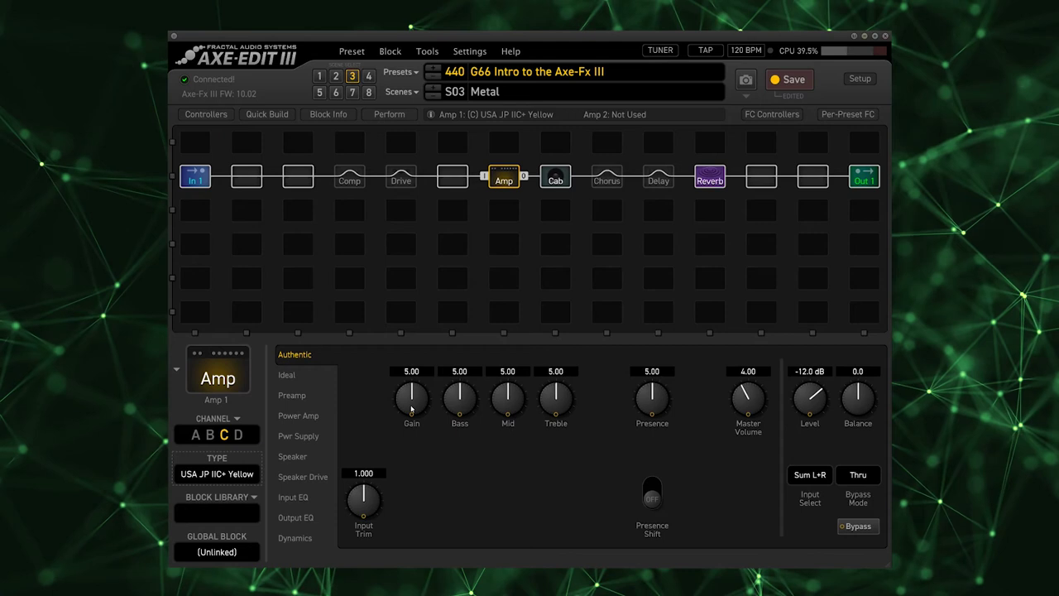
drag(414, 391, 416, 366)
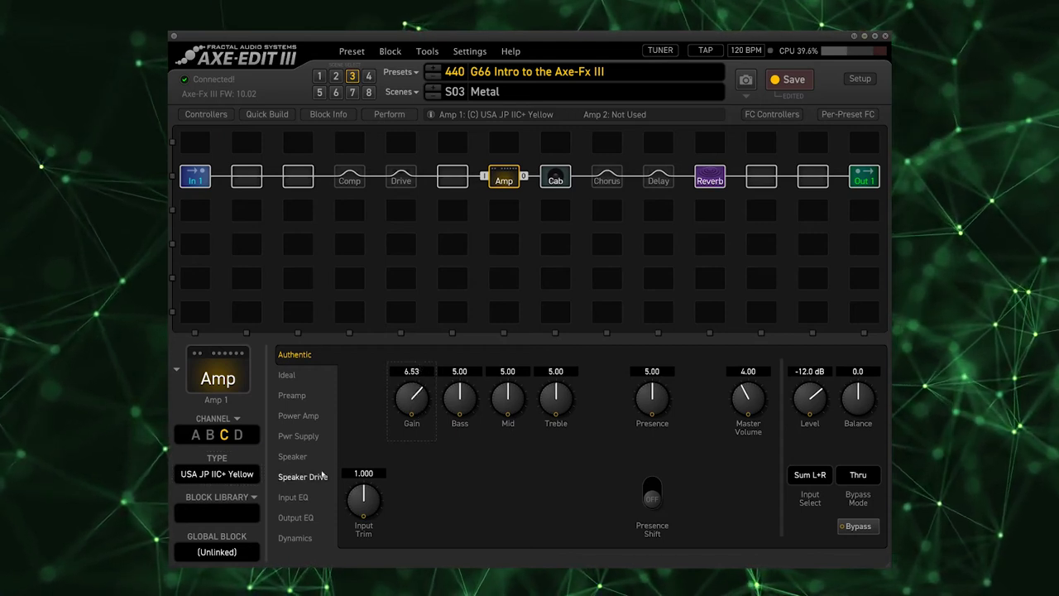
click(294, 516)
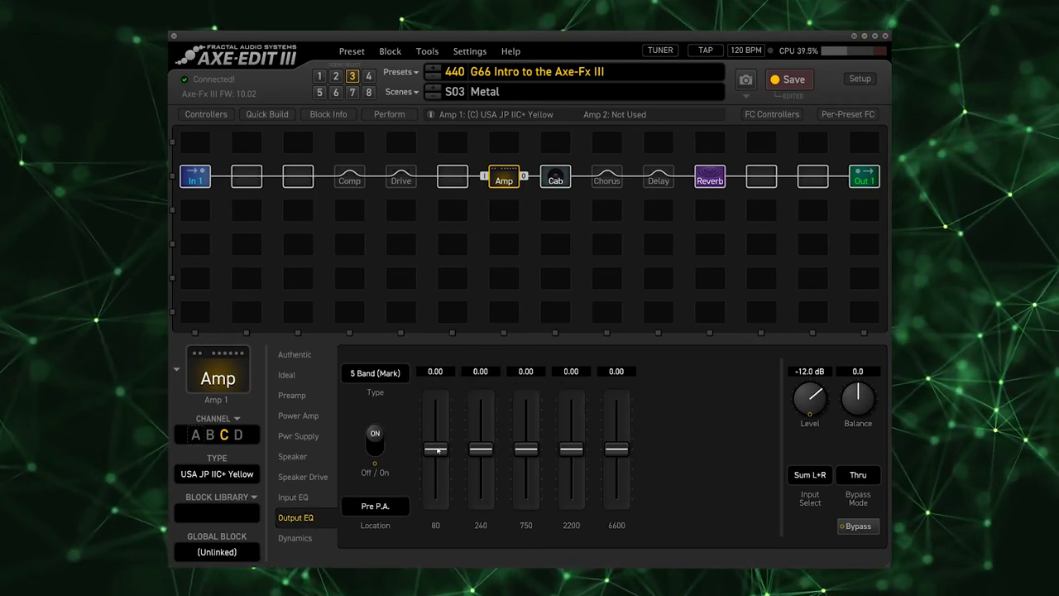
drag(438, 449, 532, 469)
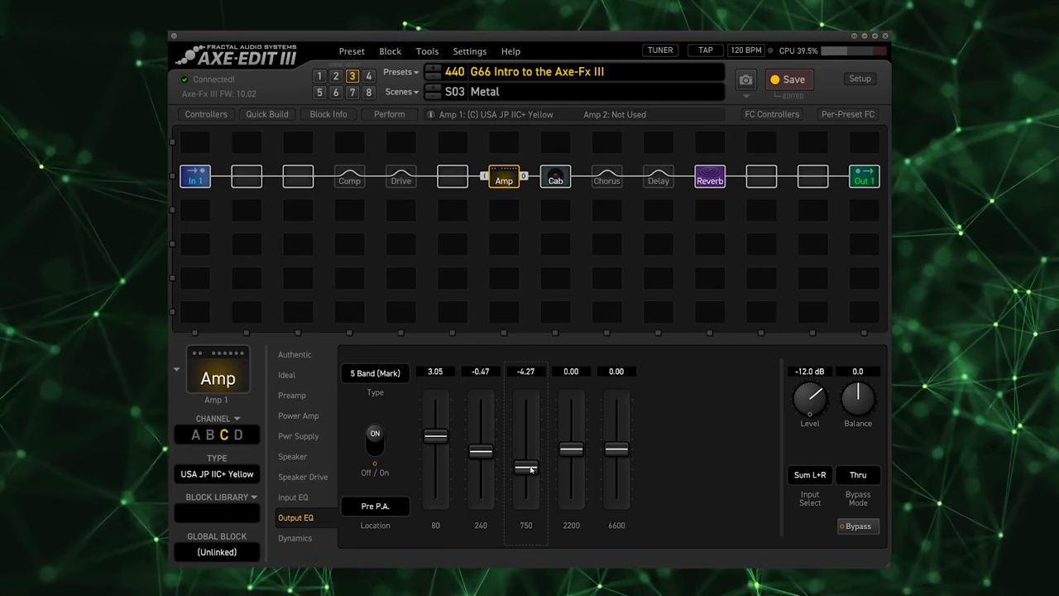
Set the Output EQ 2200 Hz band to −0.07 and the 6600 Hz band to +4.14.
drag(572, 453, 572, 452)
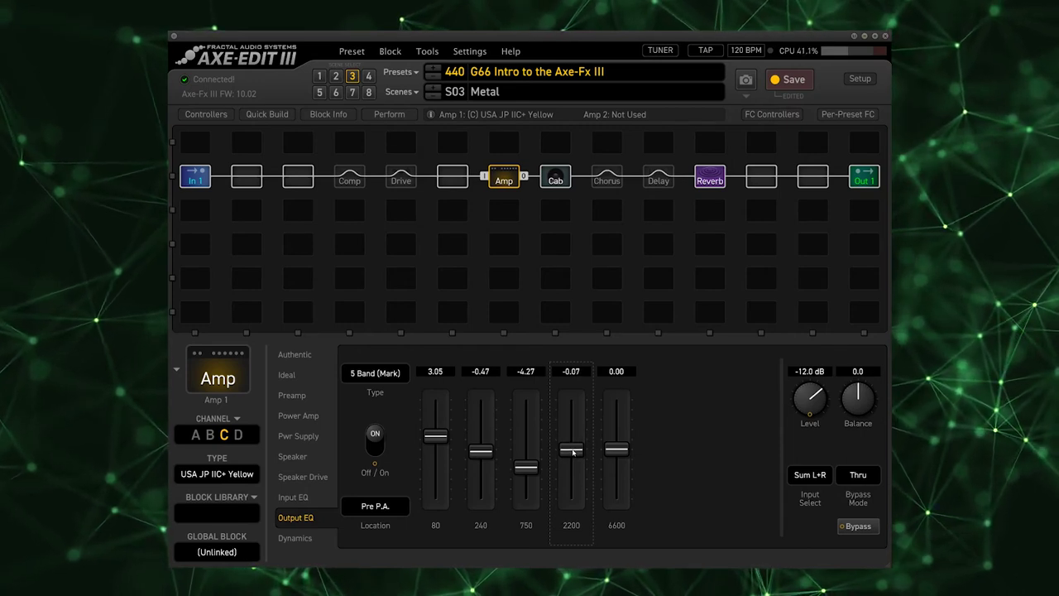
drag(617, 449, 617, 433)
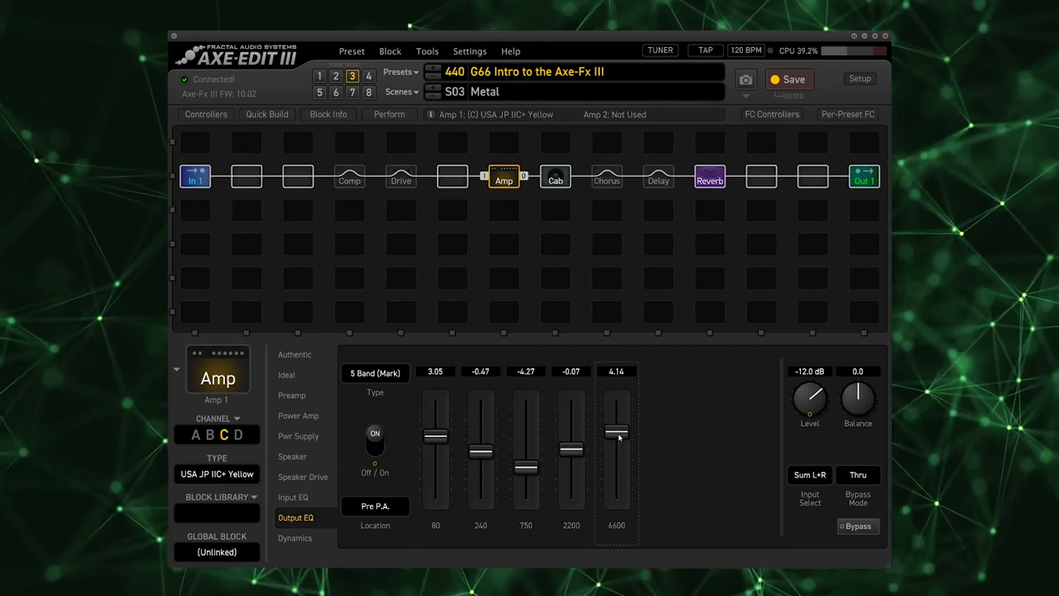
Load 4x12 Recto 57 B into cab 1 and 4x12 USA Djent 121 B1 ML into cab 2.
click(555, 177)
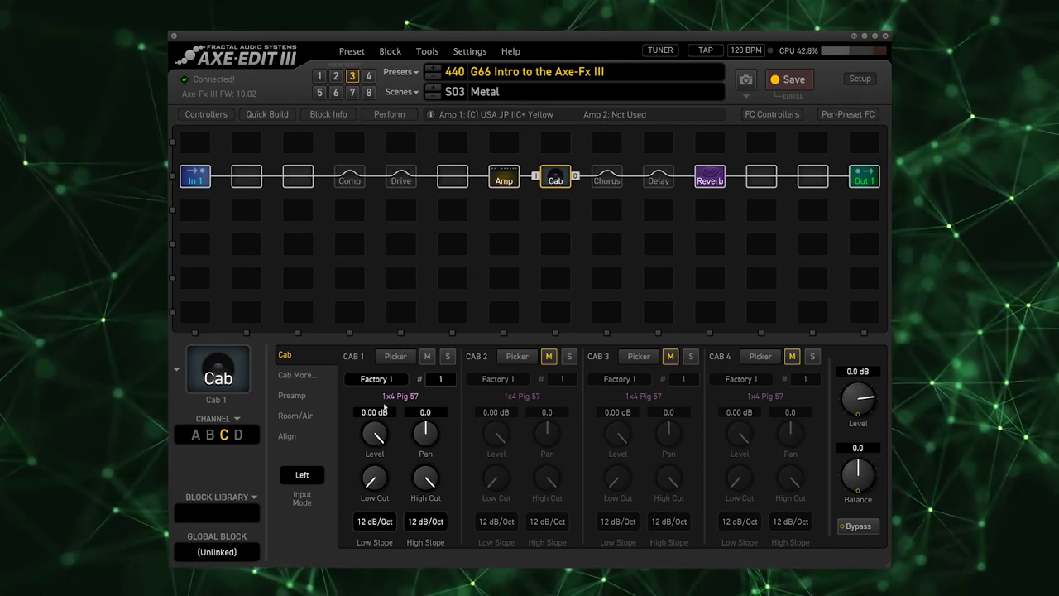
click(396, 356)
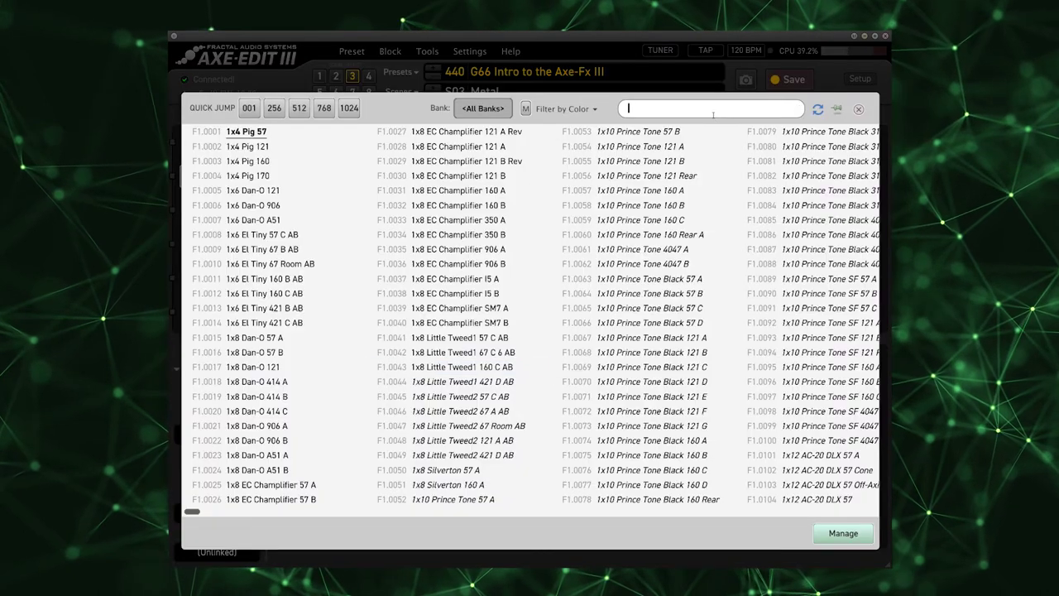
text(recto)
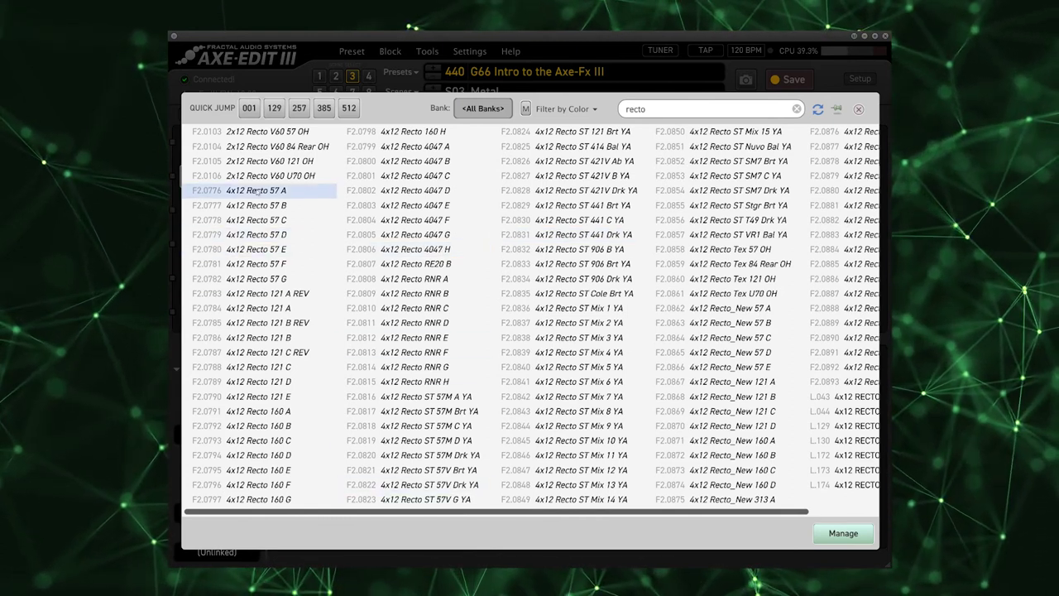
click(259, 206)
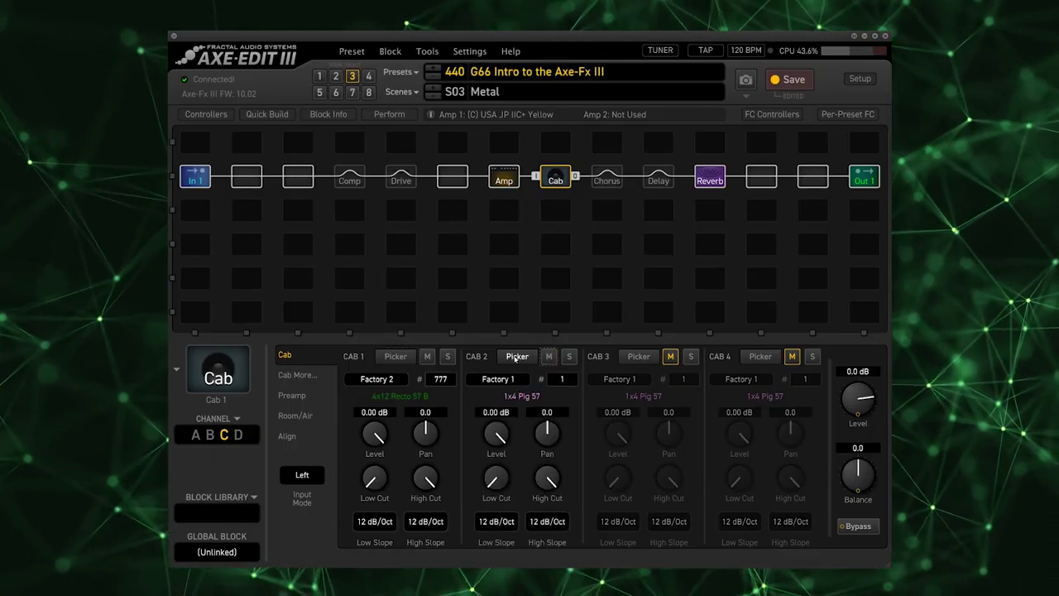
click(518, 356)
click(707, 114)
text(djent)
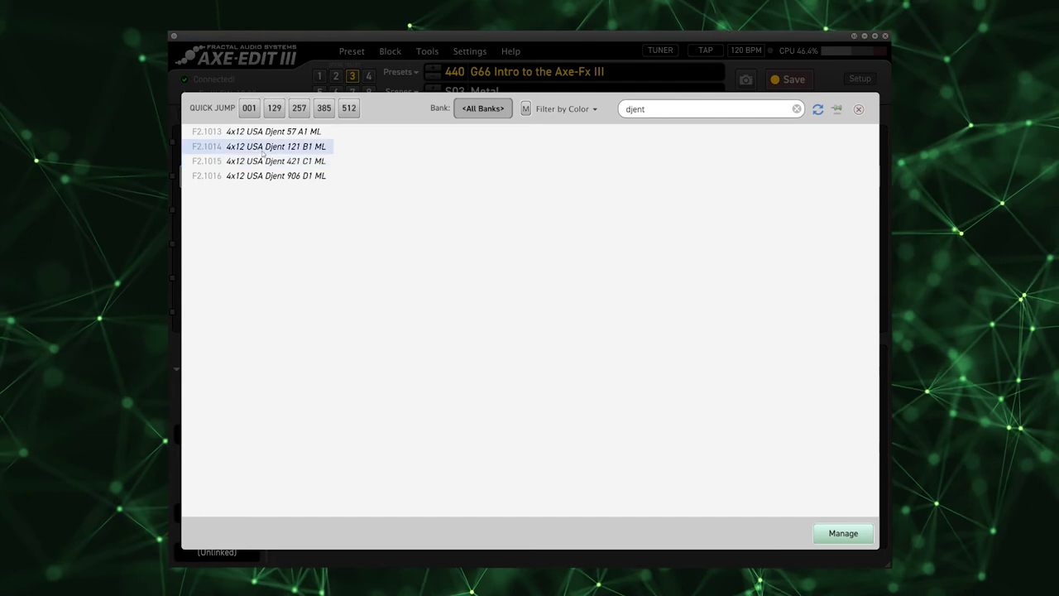
double_click(263, 147)
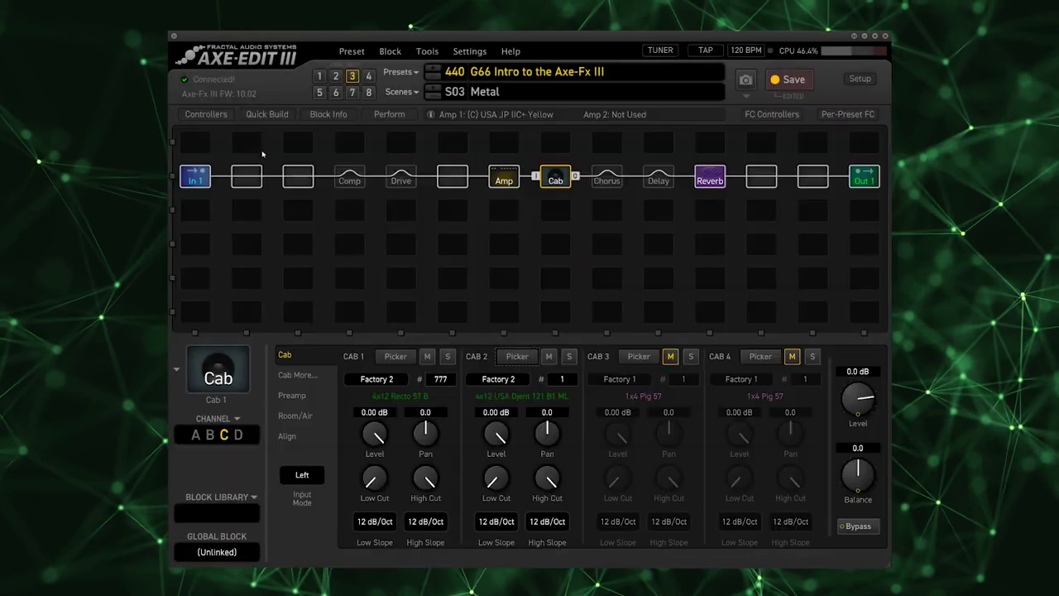
Lower the amp Bass to 2.00, then move to scene 4.
click(504, 179)
mouse_move(461, 402)
mouse_down()
mouse_move(461, 420)
mouse_move(463, 403)
mouse_up()
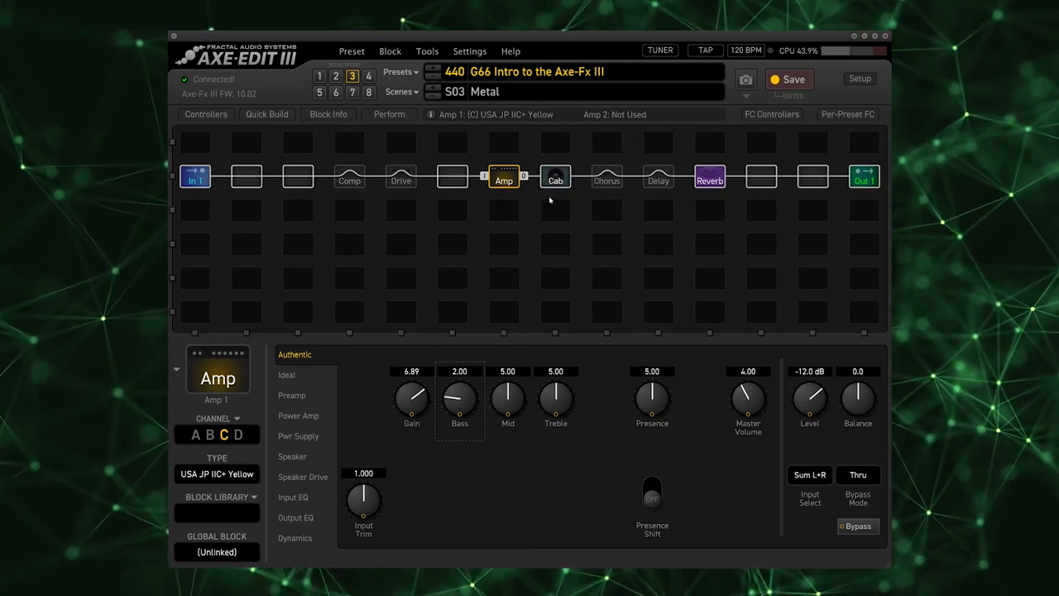
click(433, 87)
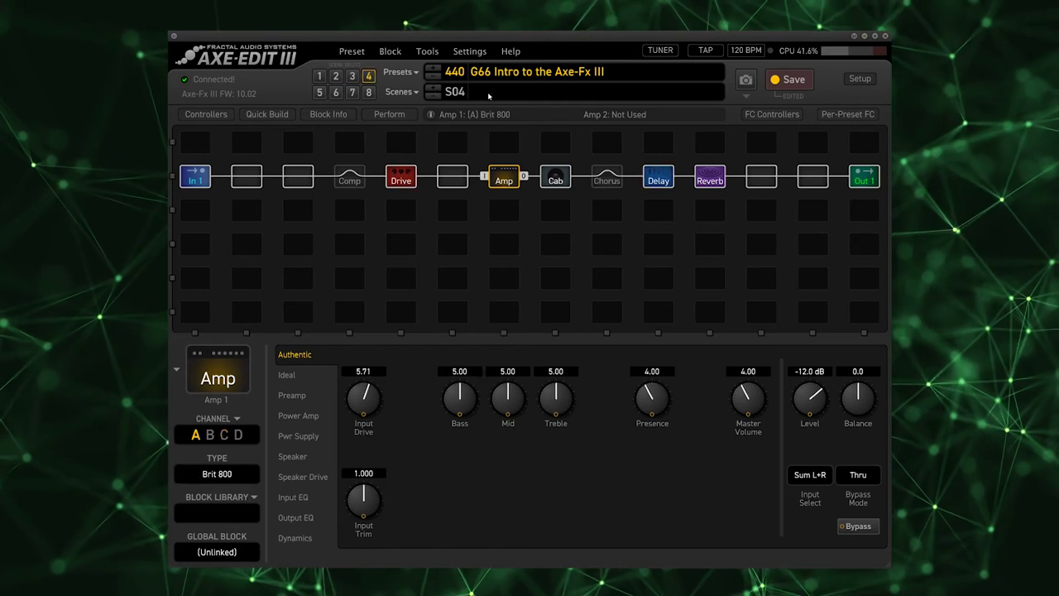
Rename scene 4 to End Clean.
click(488, 92)
text(End C)
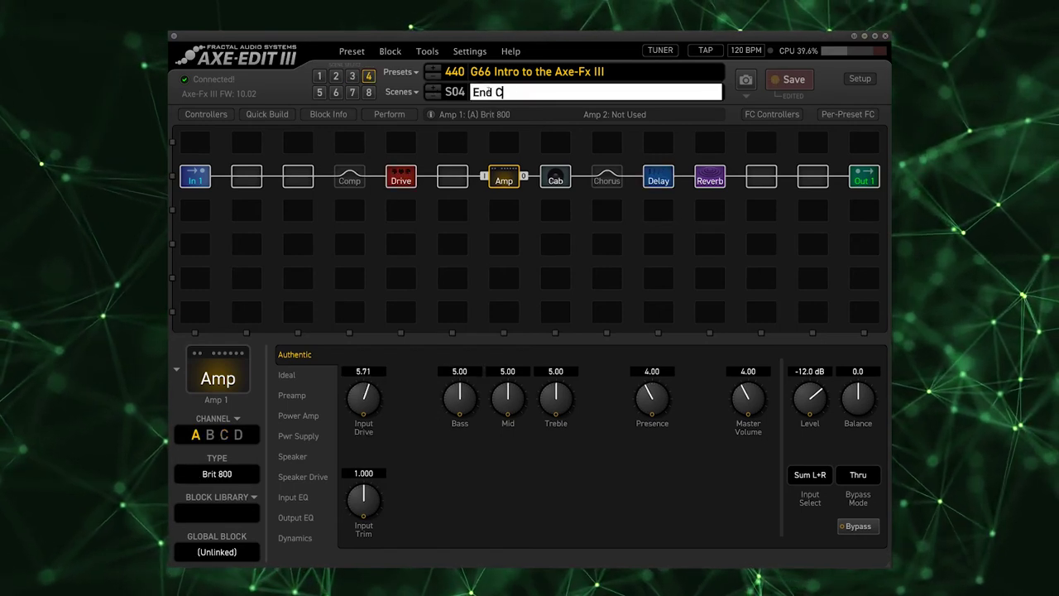
text(lean)
key(Return)
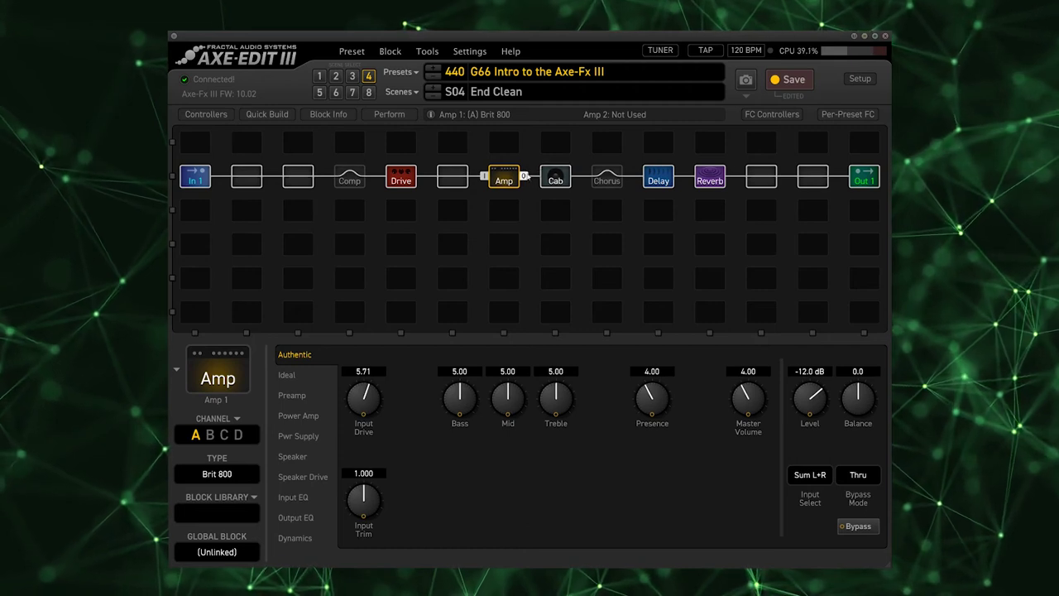
Bypass the Drive and set the Amp to channel D, USA Clean.
click(398, 179)
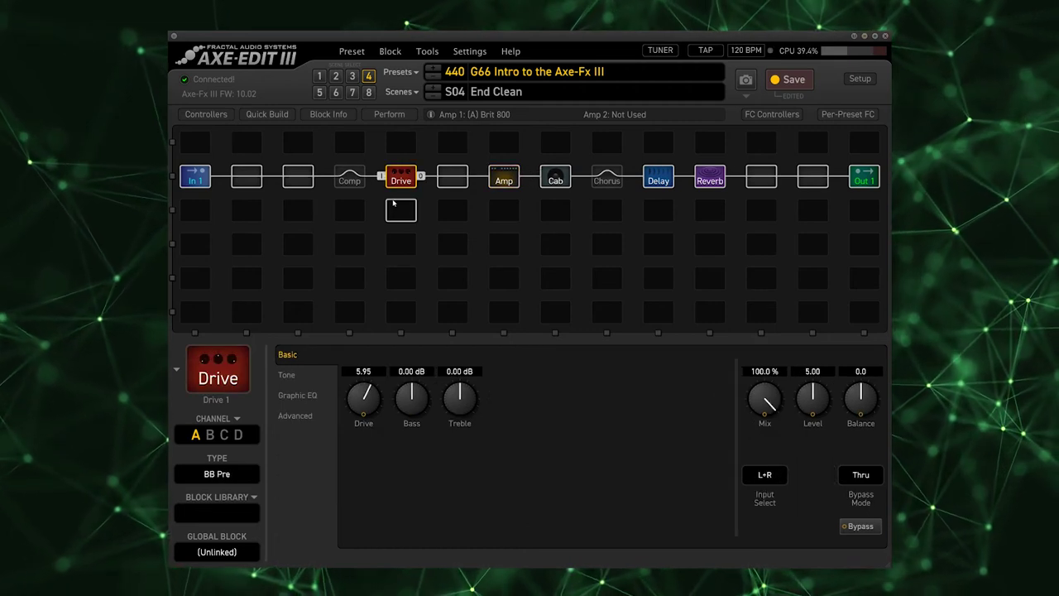
ctrl+click(399, 178)
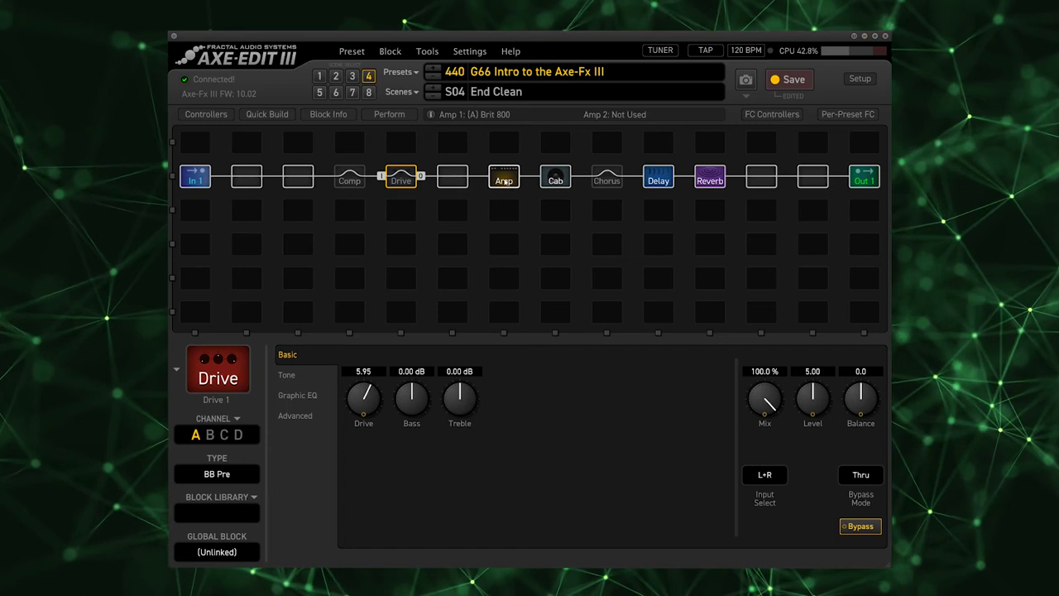
click(504, 180)
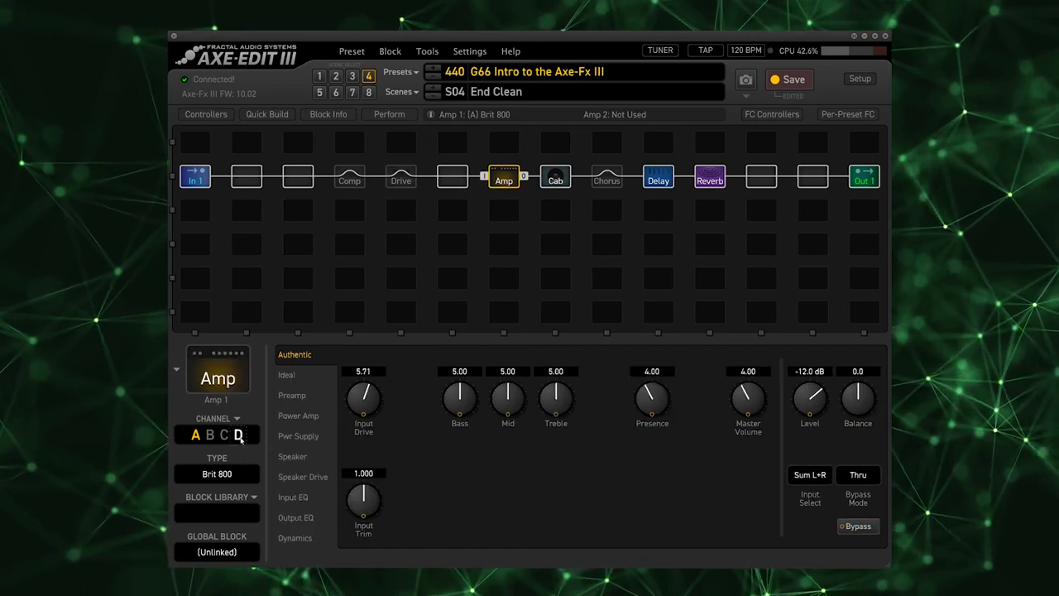
click(239, 436)
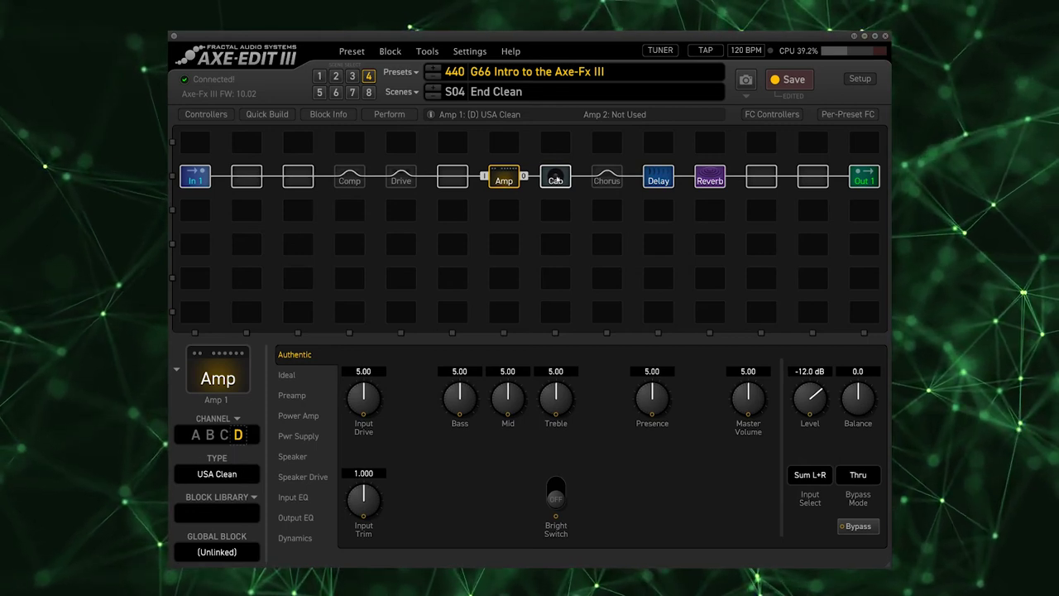
Put the Cab on channel C and engage the Chorus for this scene.
click(555, 178)
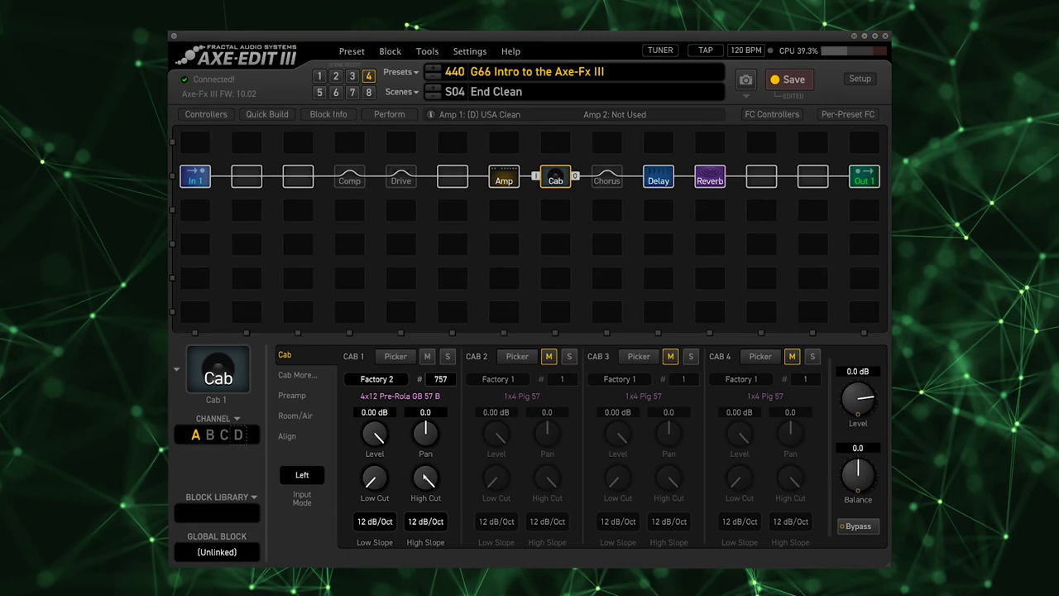
click(224, 435)
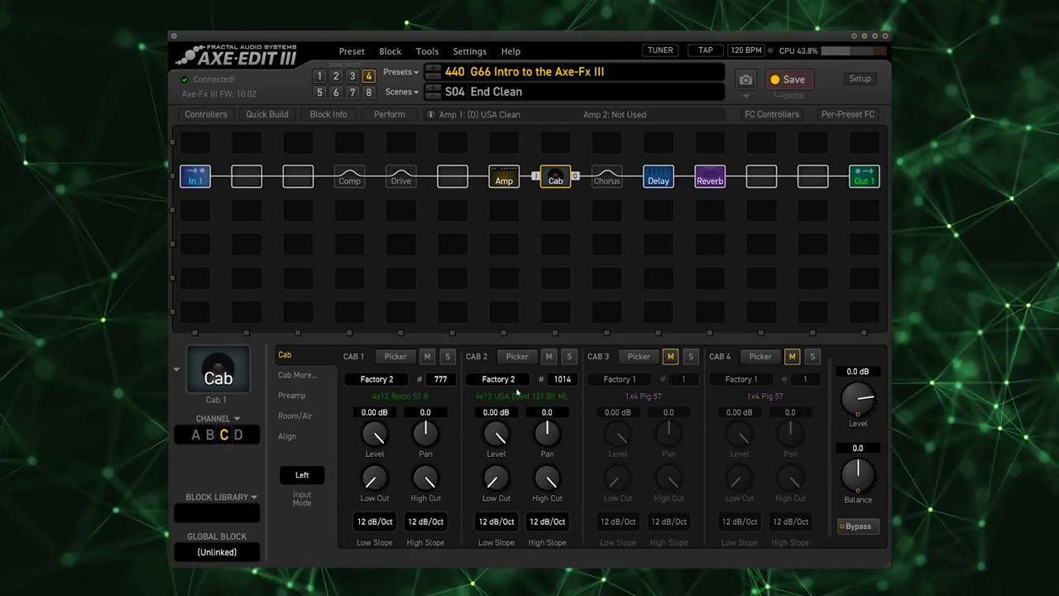
click(505, 177)
click(606, 176)
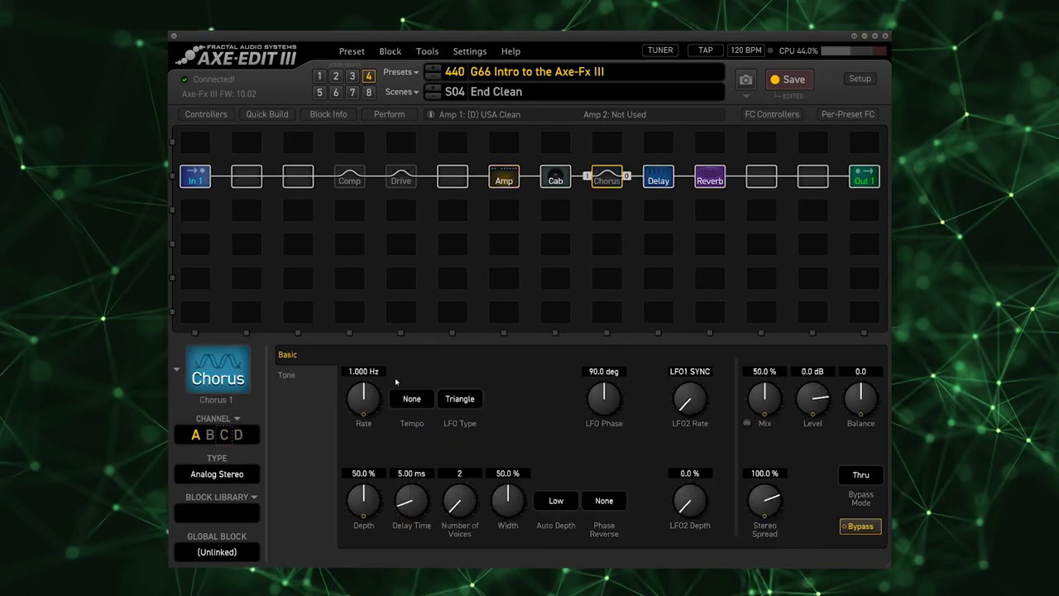
Set the Chorus type to Dimension 1 and the Comp type to Pedal Compressor 2.
click(212, 474)
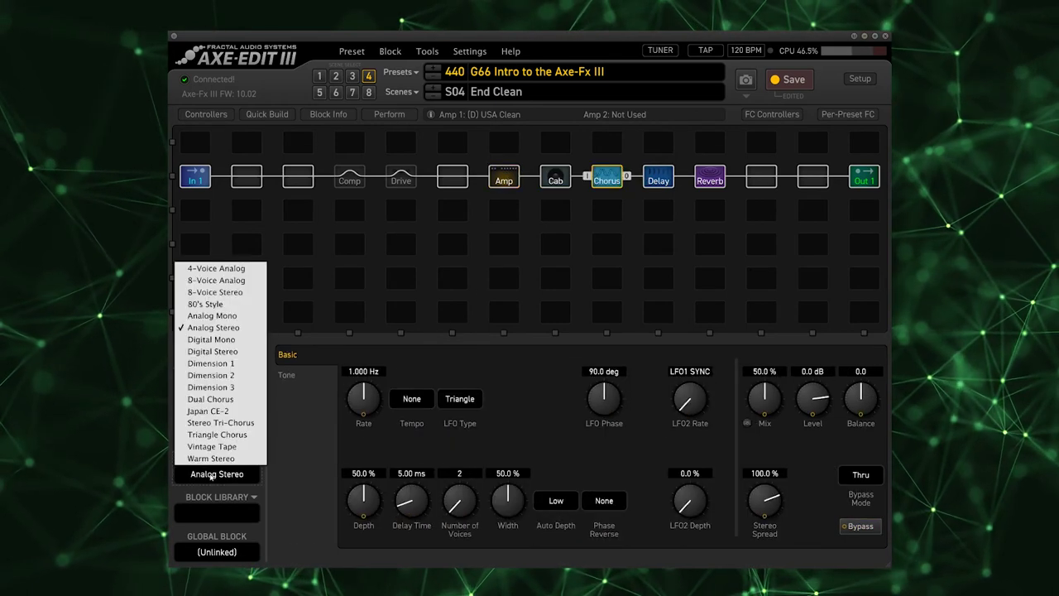
click(240, 364)
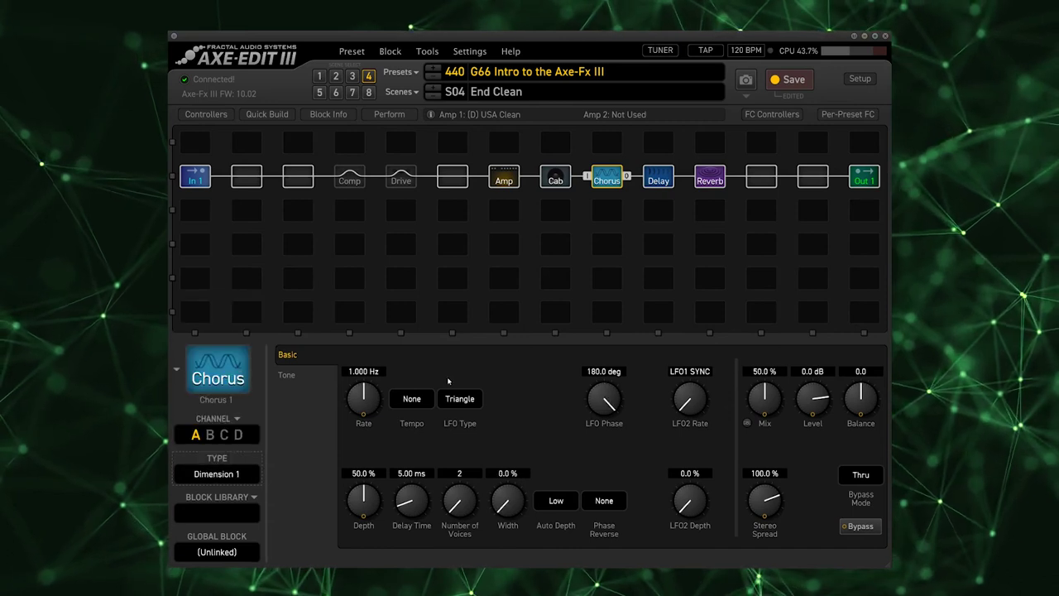
click(351, 182)
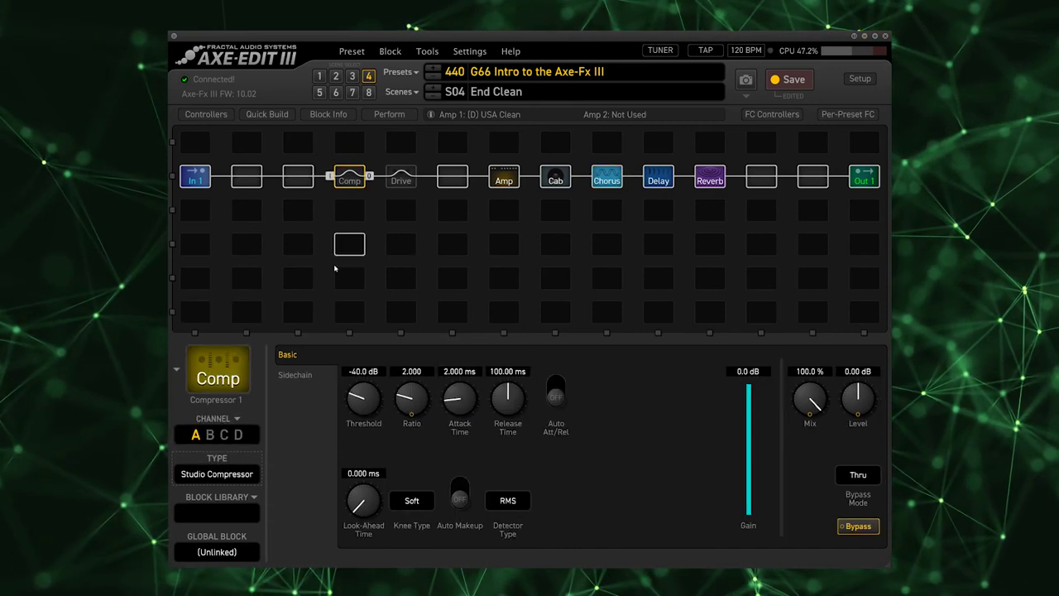
click(225, 474)
click(238, 438)
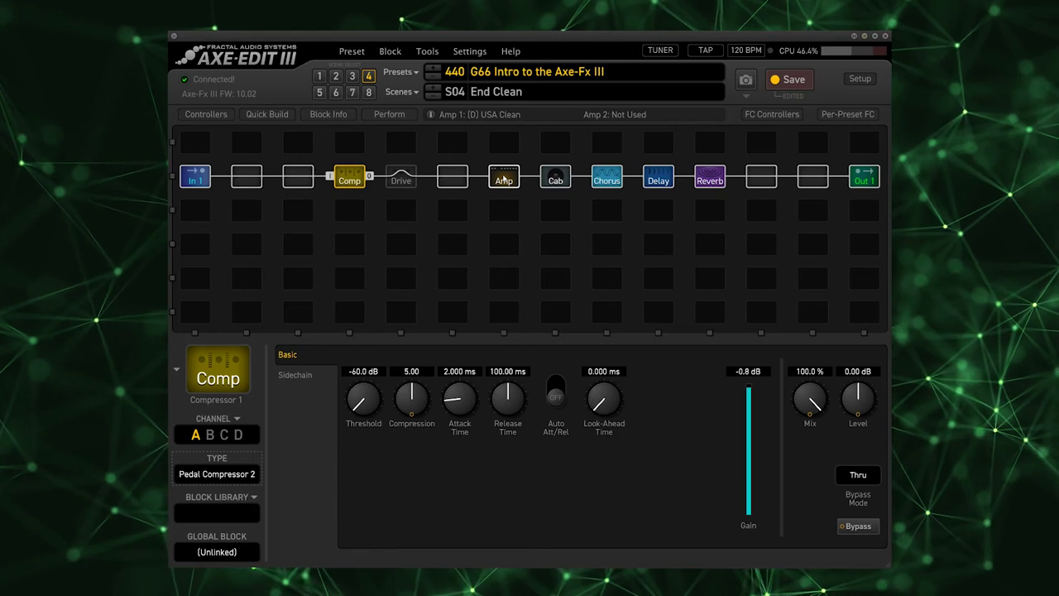
click(504, 178)
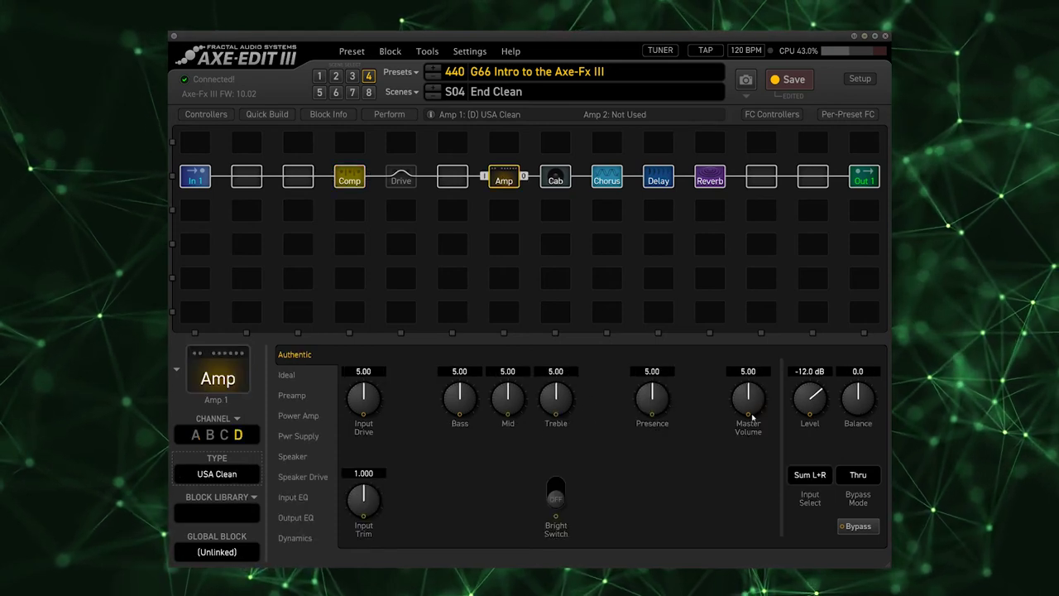
Adjust the USA Clean amp: master volume 7.69, level -5.9 dB, bass 2.55, treble 6.04.
drag(751, 411, 767, 348)
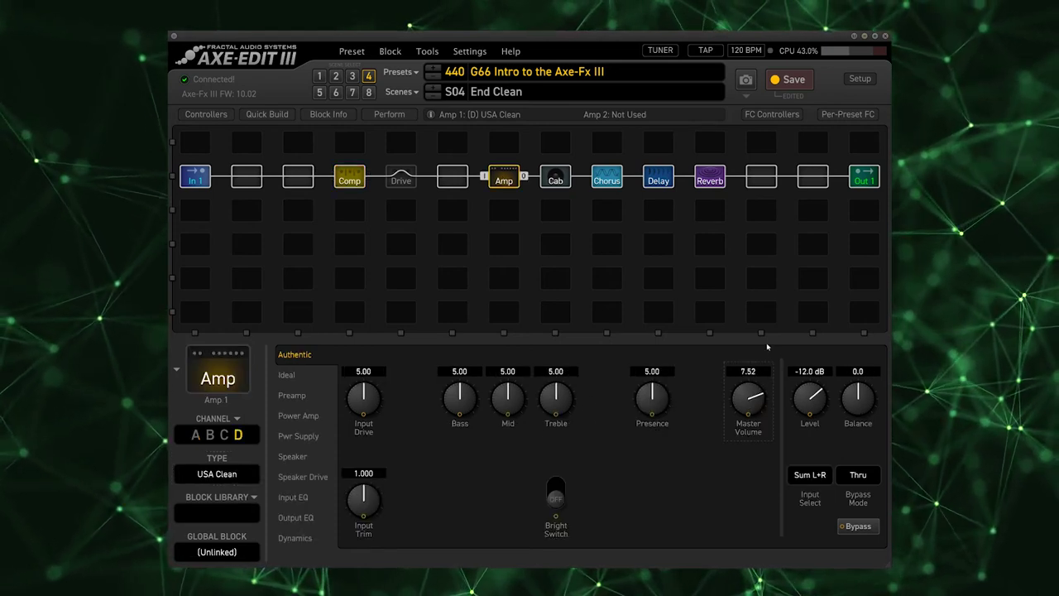
drag(811, 406, 815, 393)
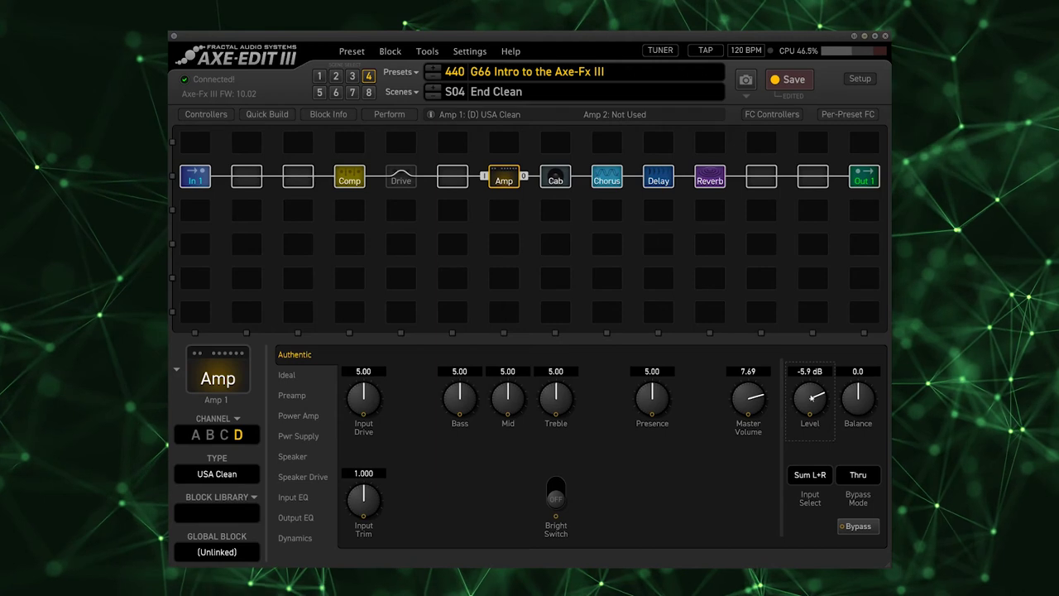
drag(460, 400, 438, 458)
scroll(568, 386, up, 3)
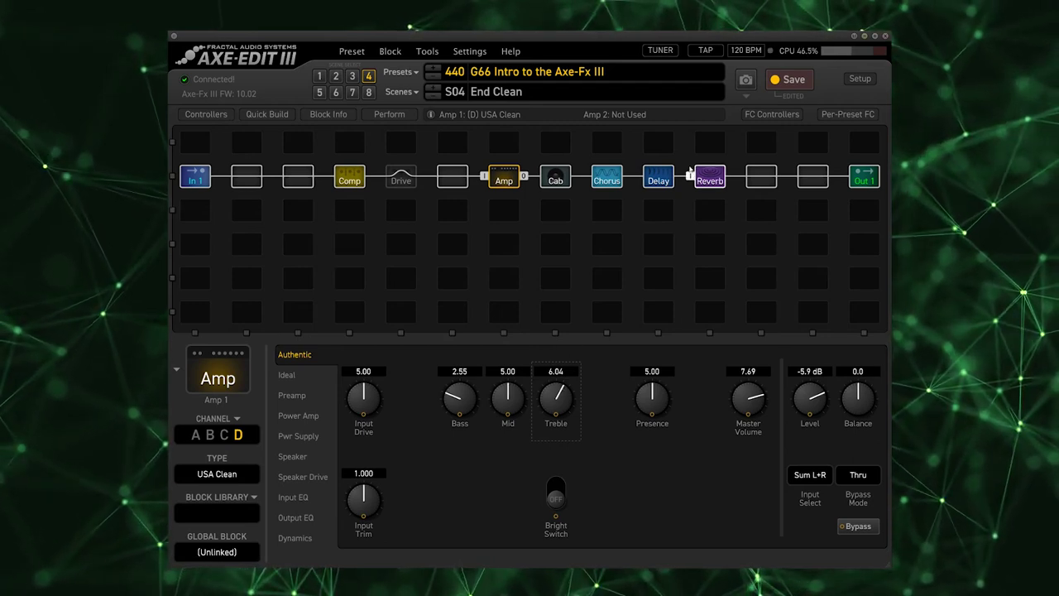
Switch the Delay block to channel B, its Stereo Tape type.
click(659, 179)
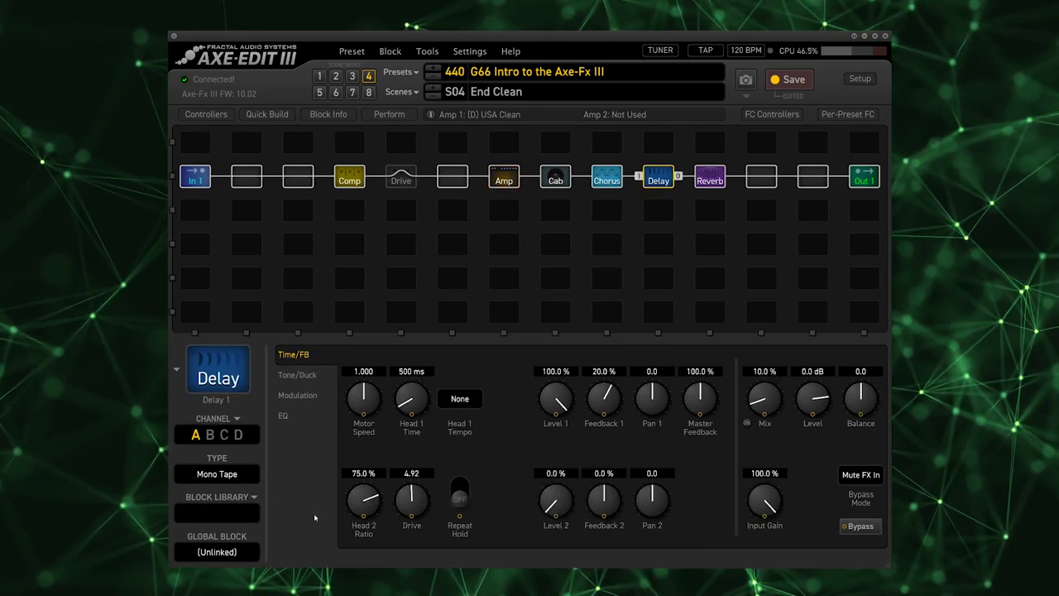
click(210, 436)
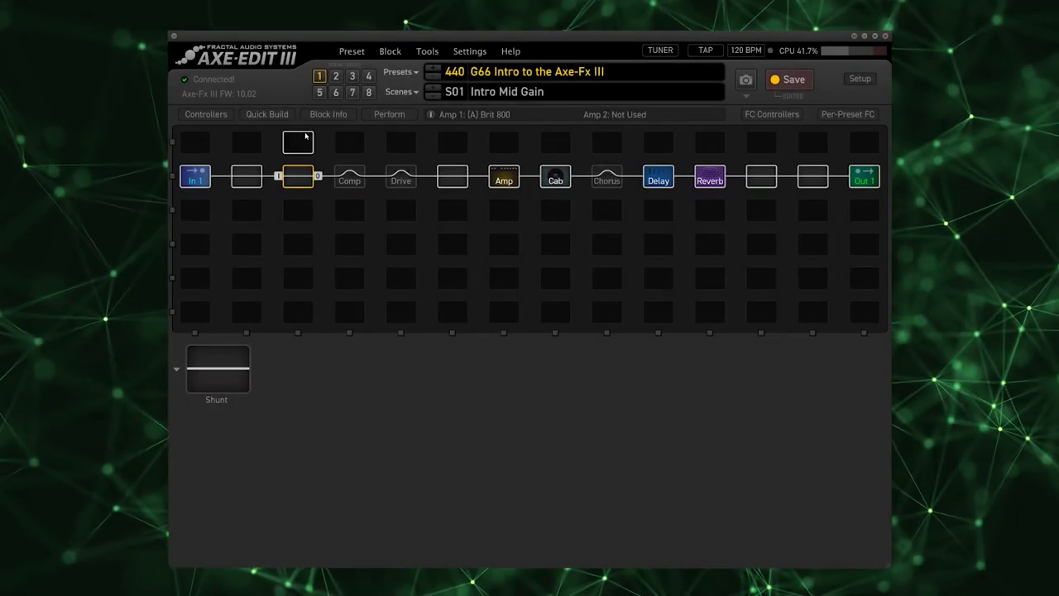
Insert a Cry Babe wah from Quick Build into grid slot 3 and select its Control parameter.
click(286, 115)
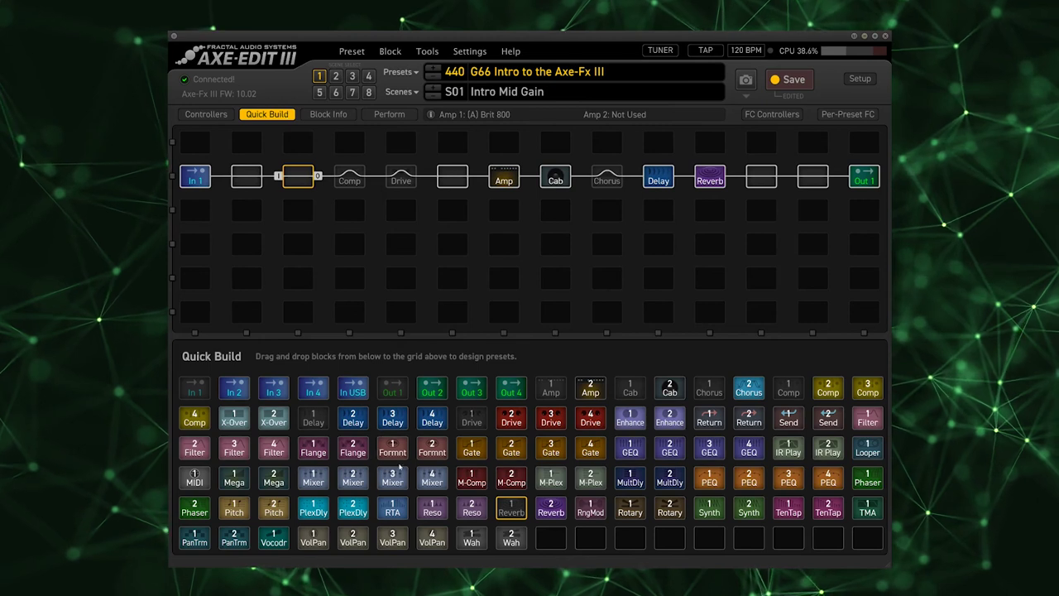
drag(468, 537, 300, 176)
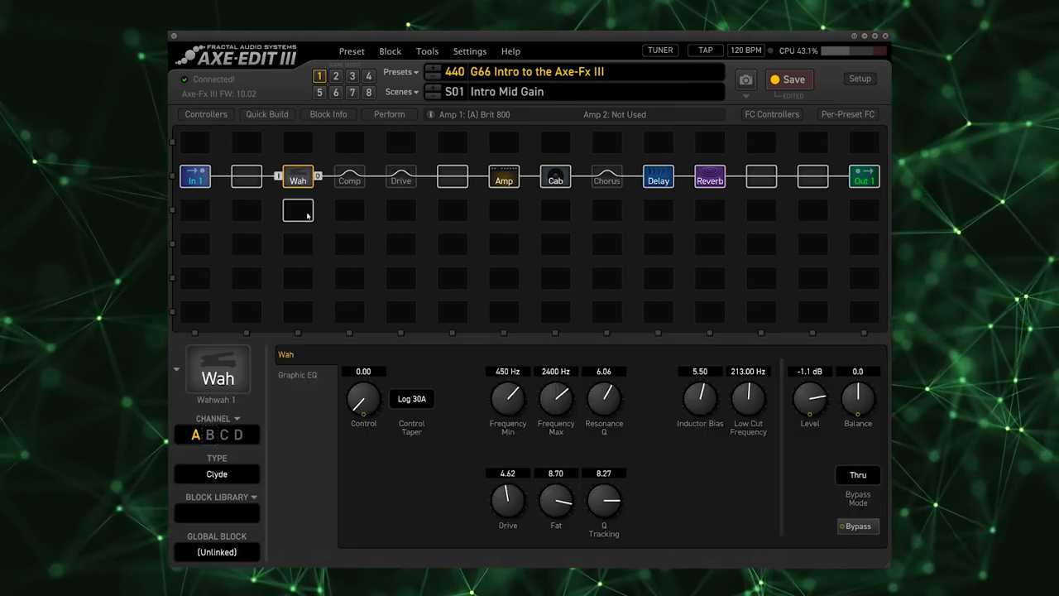
click(217, 474)
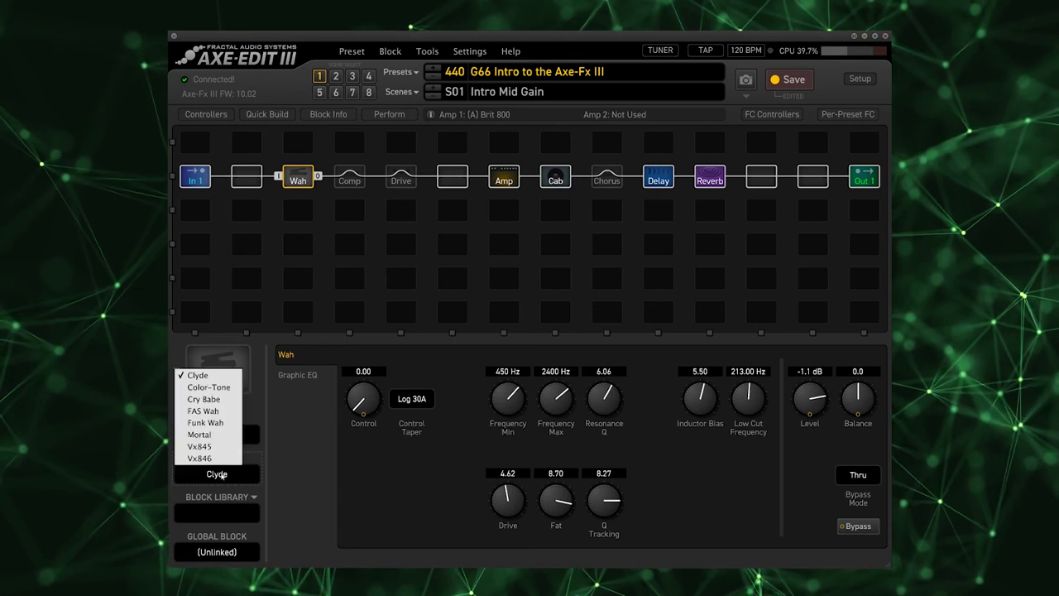
click(217, 399)
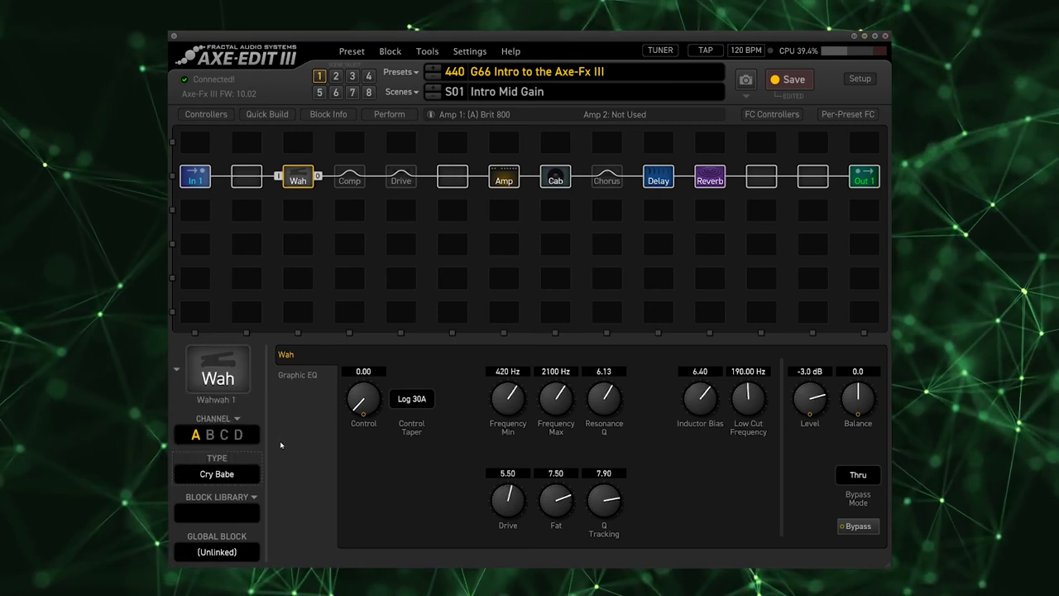
click(366, 403)
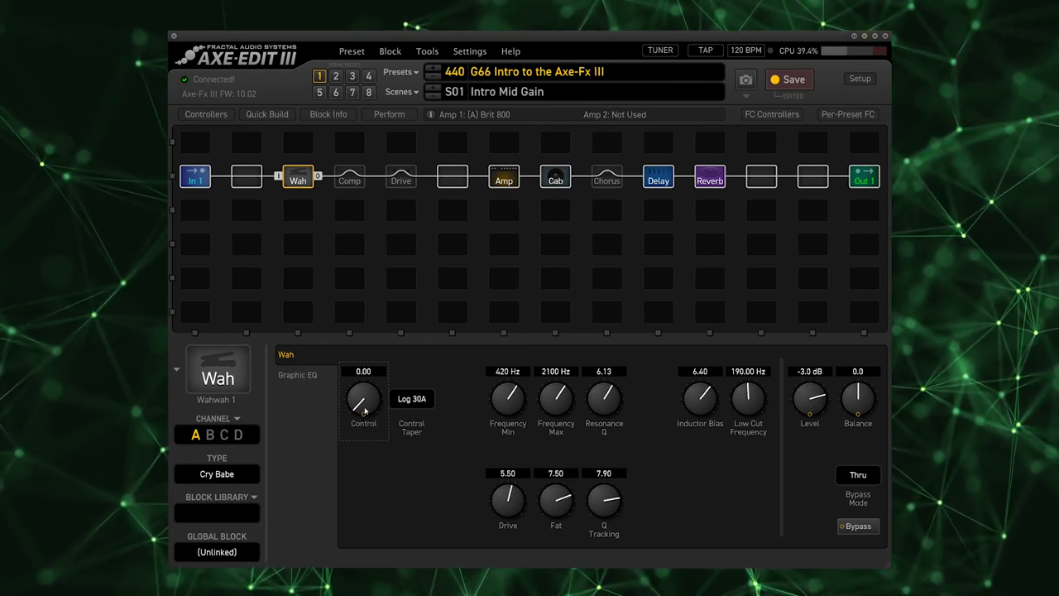
Add a modifier to the wah Control, sourced from FC 1 Pedal 1 with Med Spd auto-engage.
right_click(363, 404)
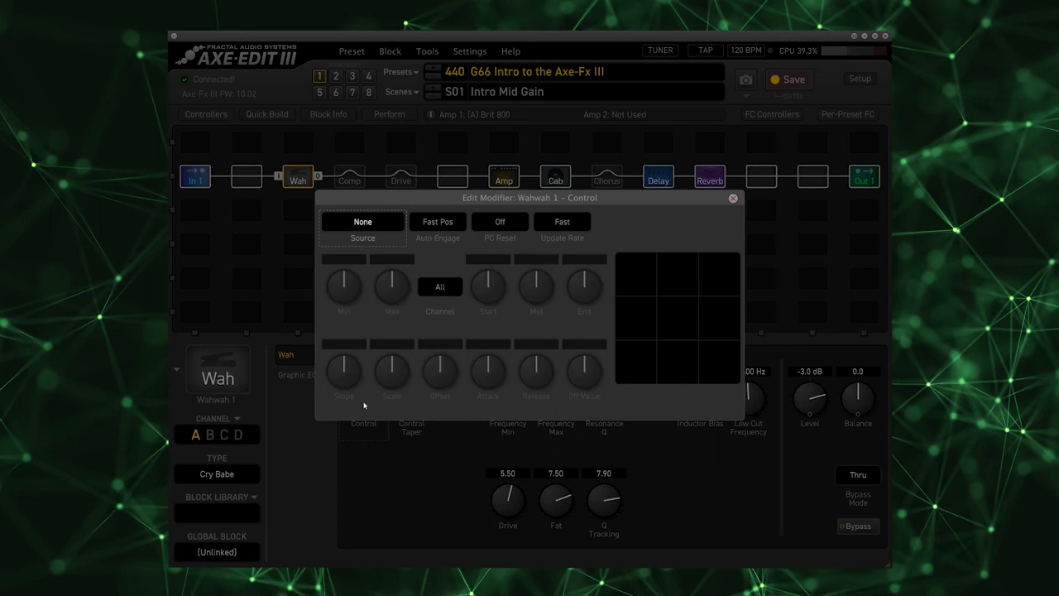
click(363, 221)
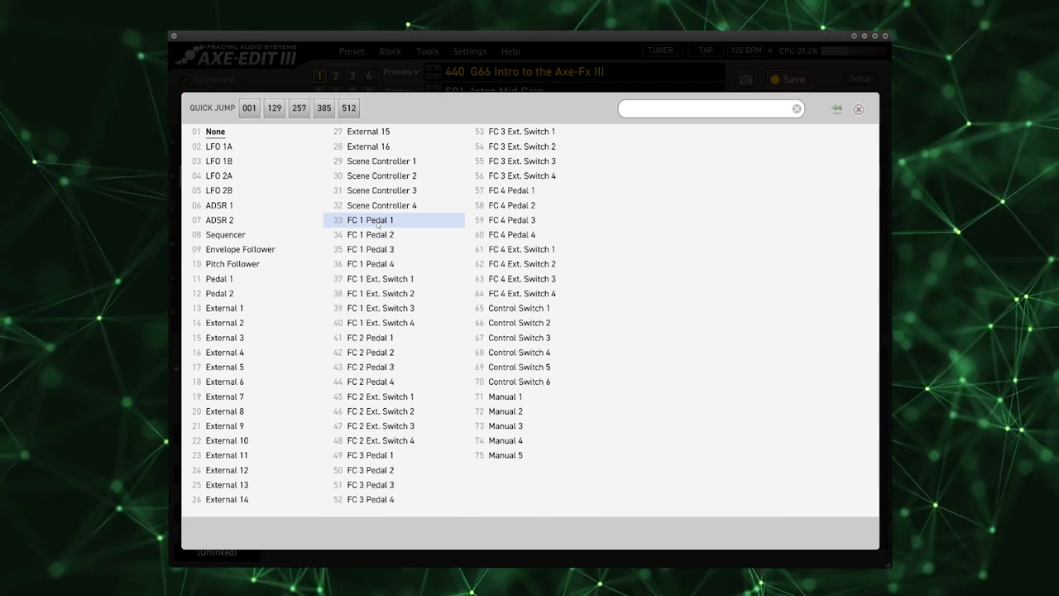
click(379, 223)
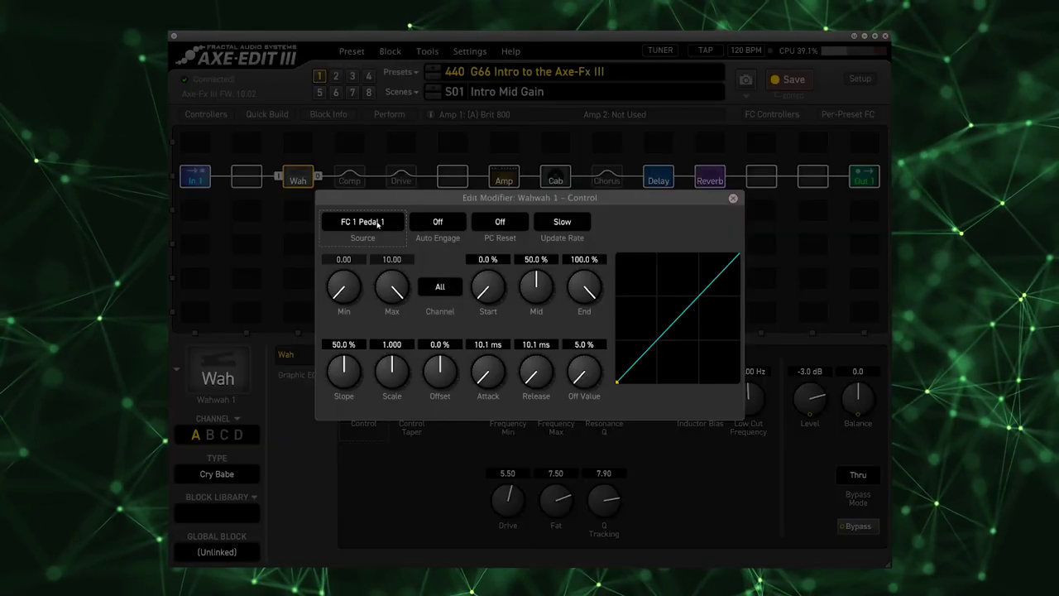
click(444, 224)
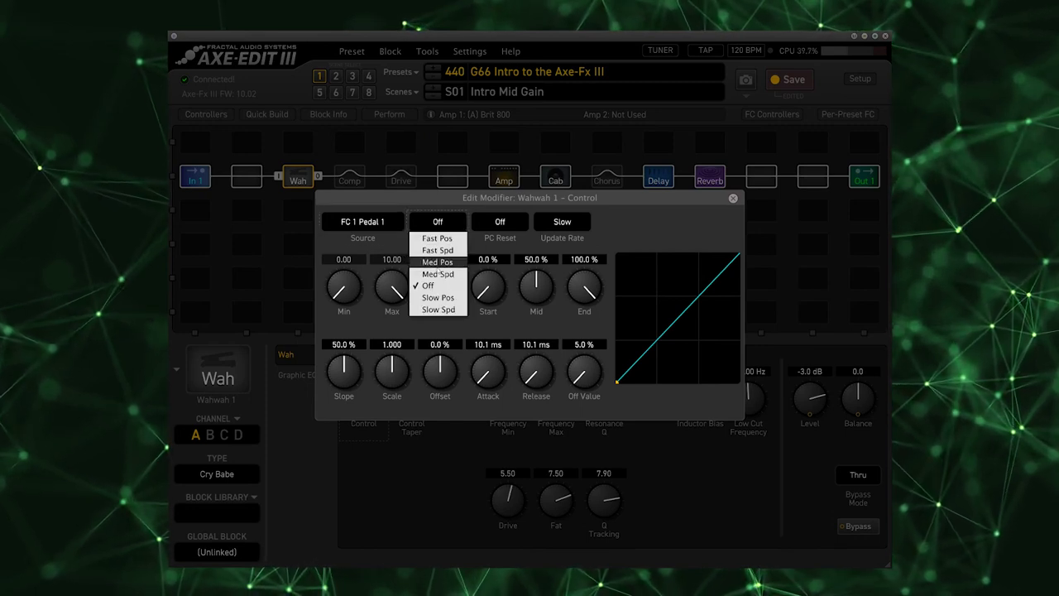
click(437, 274)
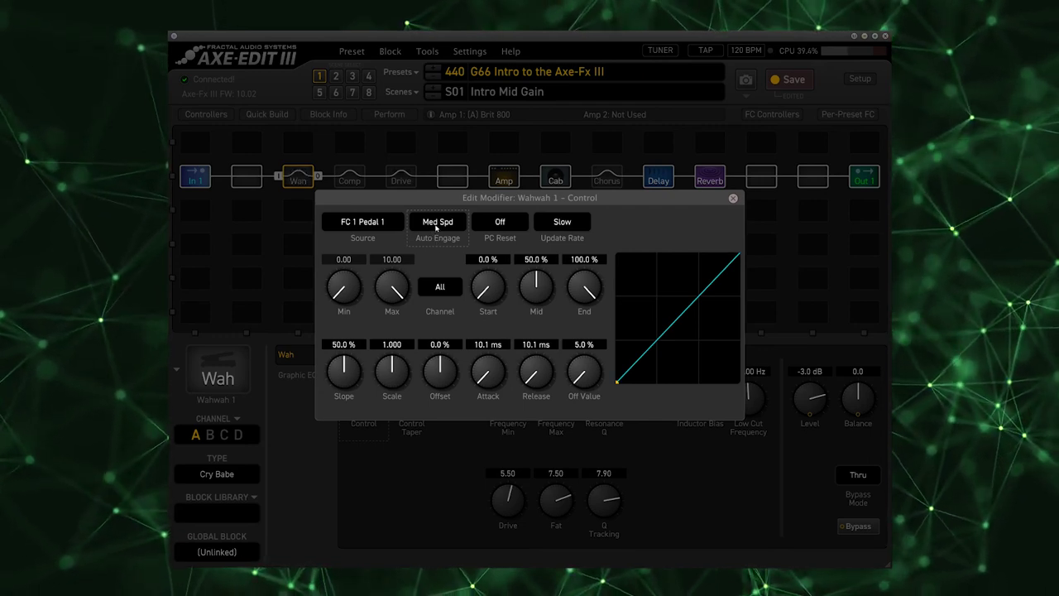
click(438, 221)
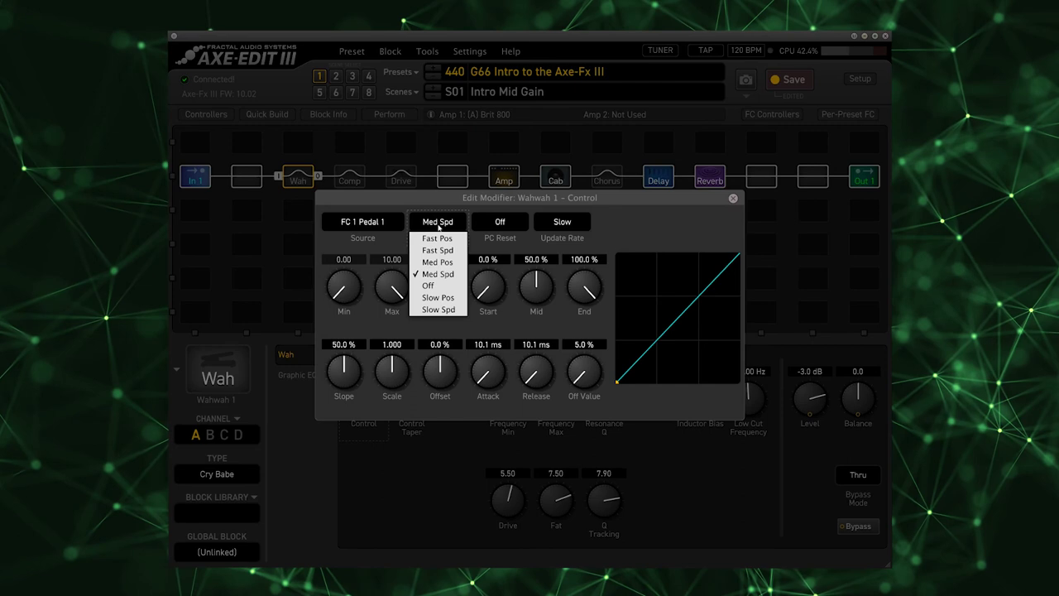
click(624, 222)
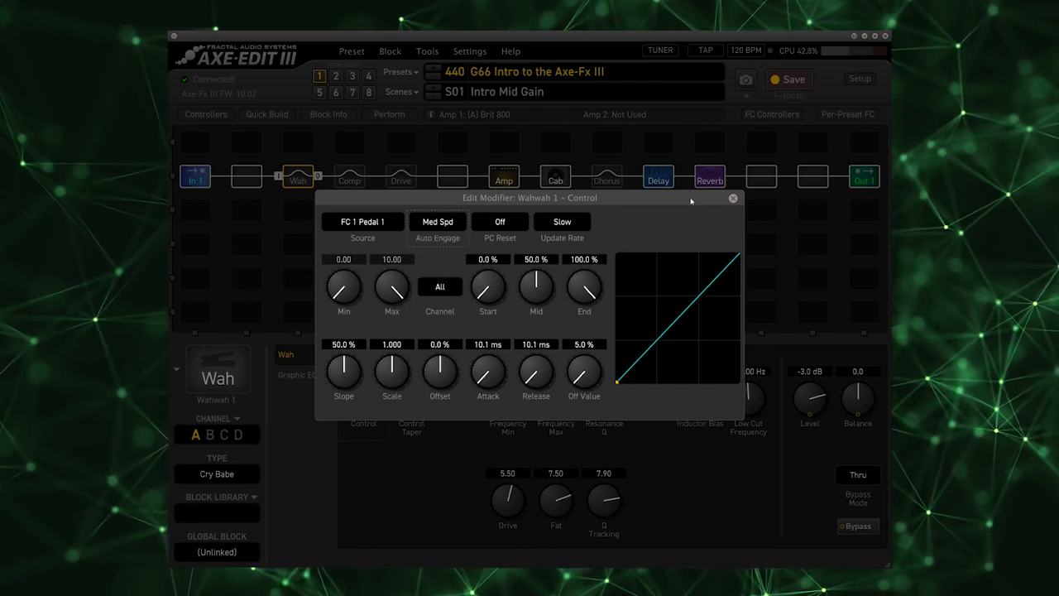
click(733, 199)
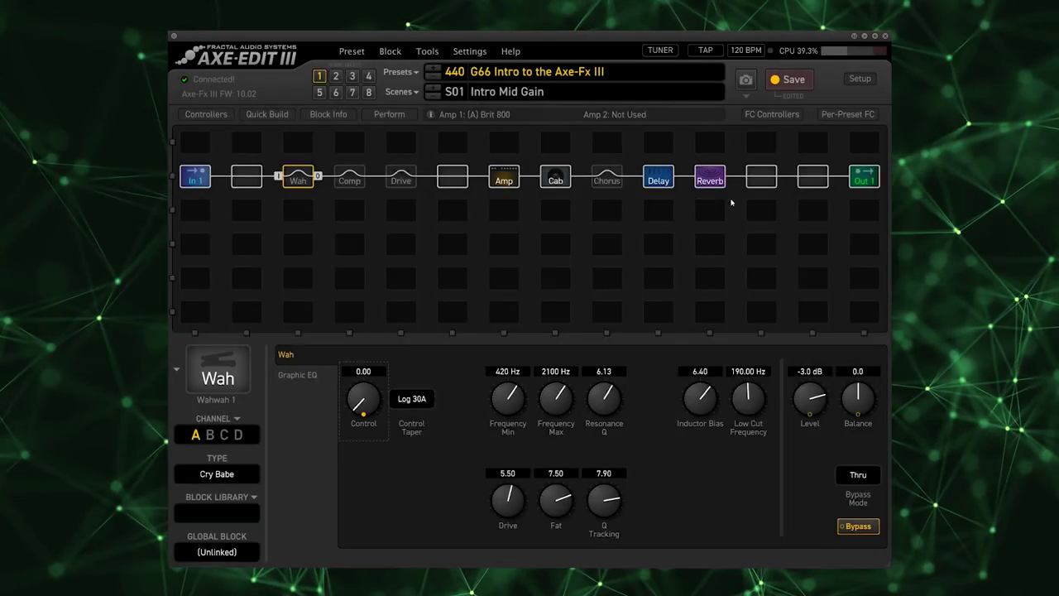
click(412, 91)
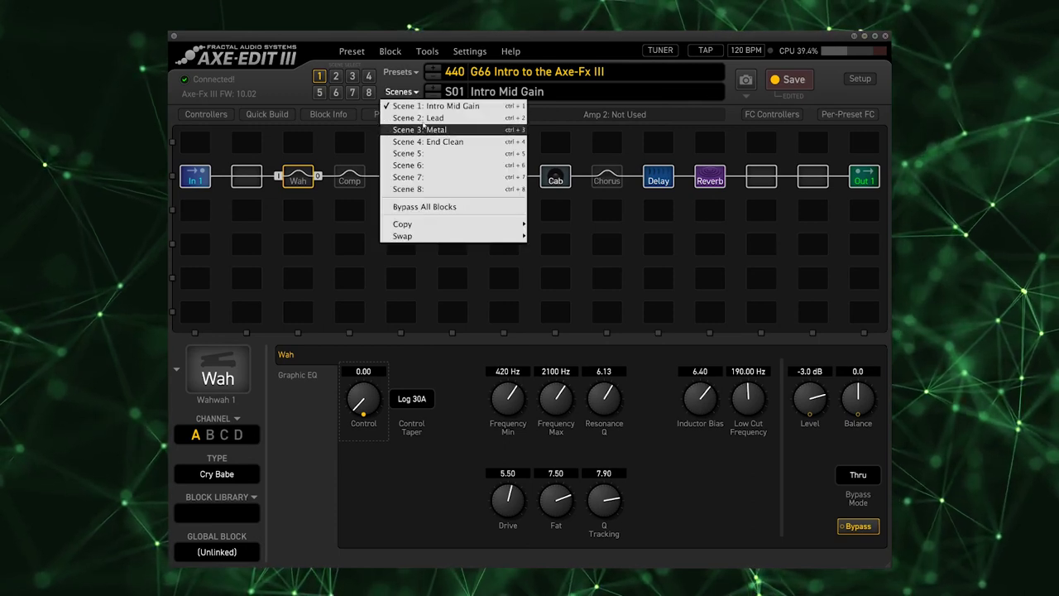
click(423, 121)
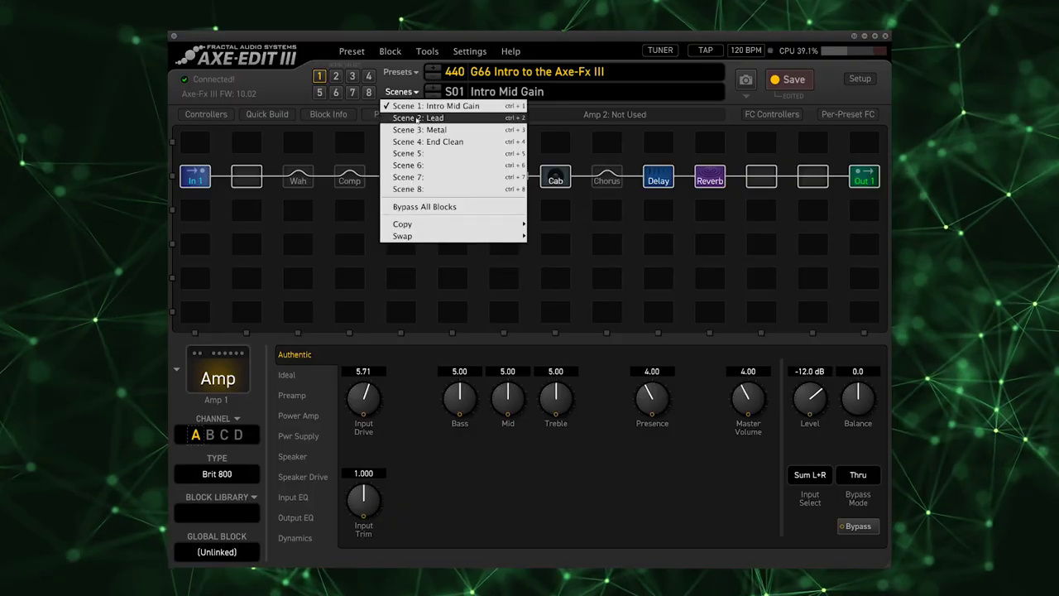
Step through the Lead, Metal and End Clean scenes from the scenes list.
click(418, 118)
click(402, 92)
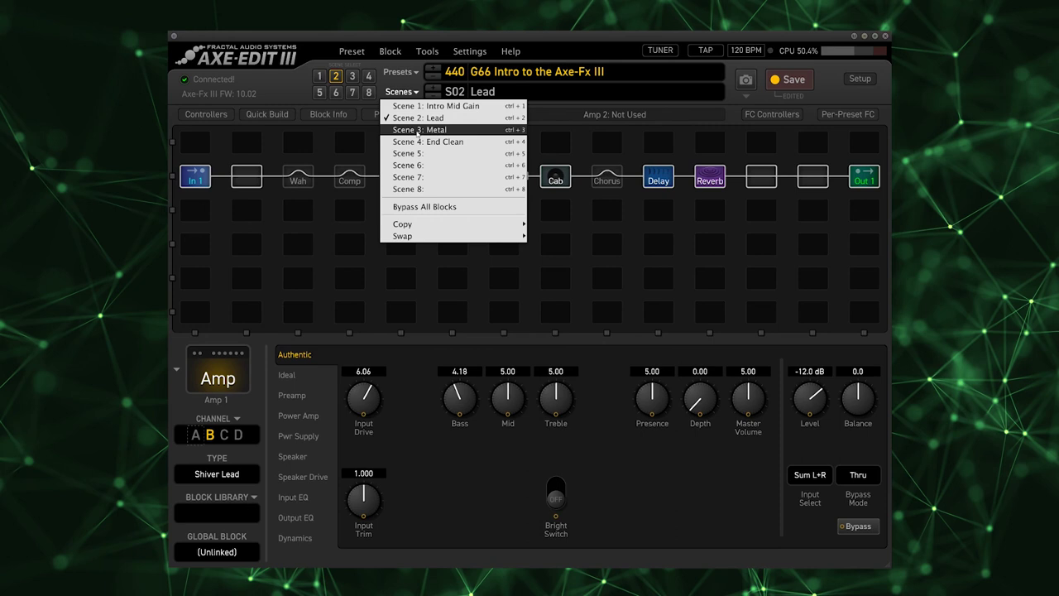
click(418, 130)
click(402, 92)
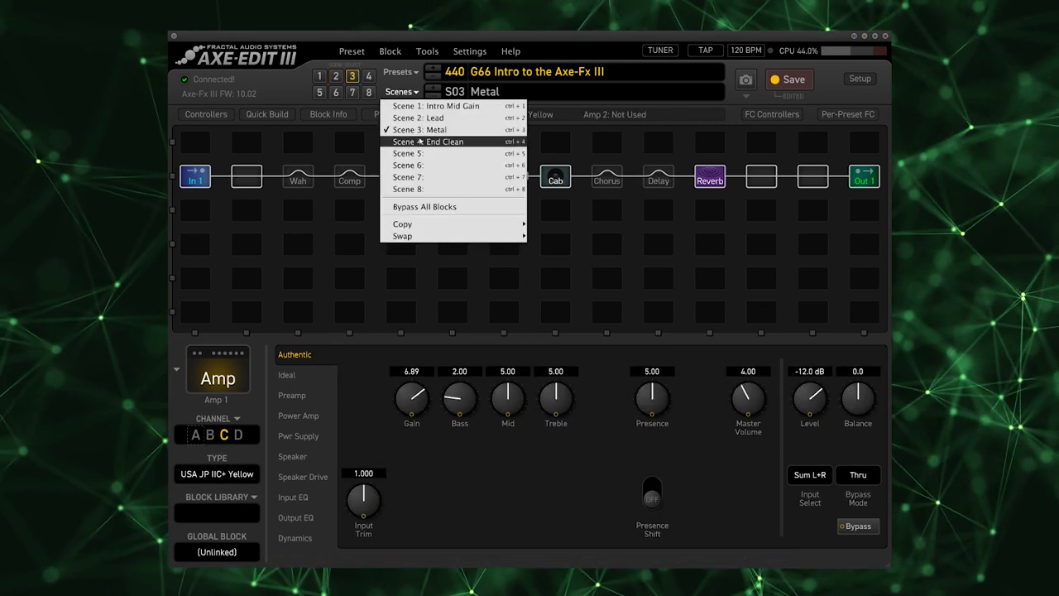
click(420, 141)
Check the Wah, Comp, Drive and Amp blocks in the End Clean scene.
click(308, 176)
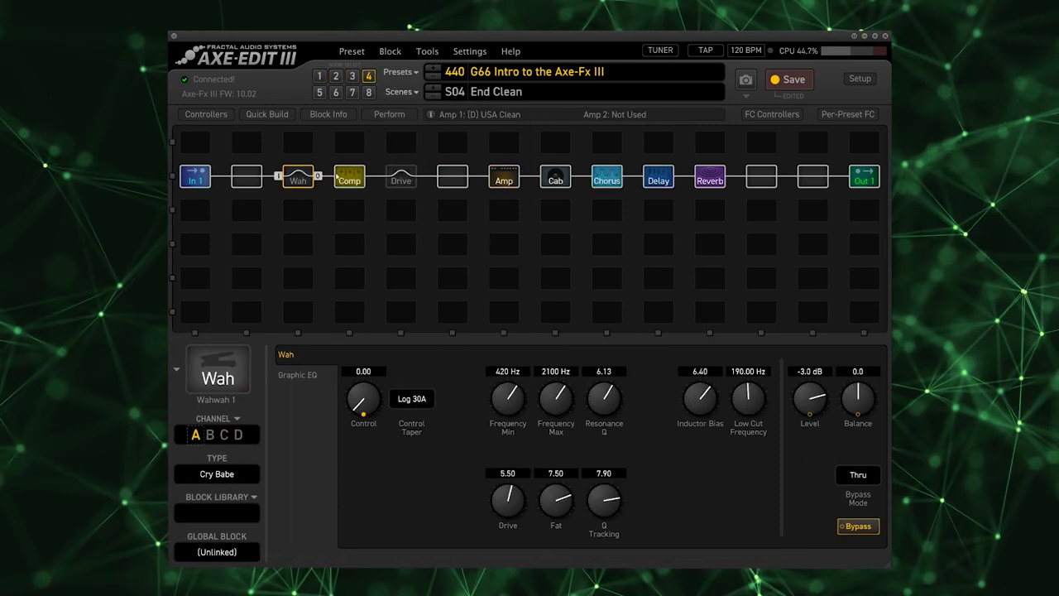
click(350, 177)
click(400, 177)
click(505, 177)
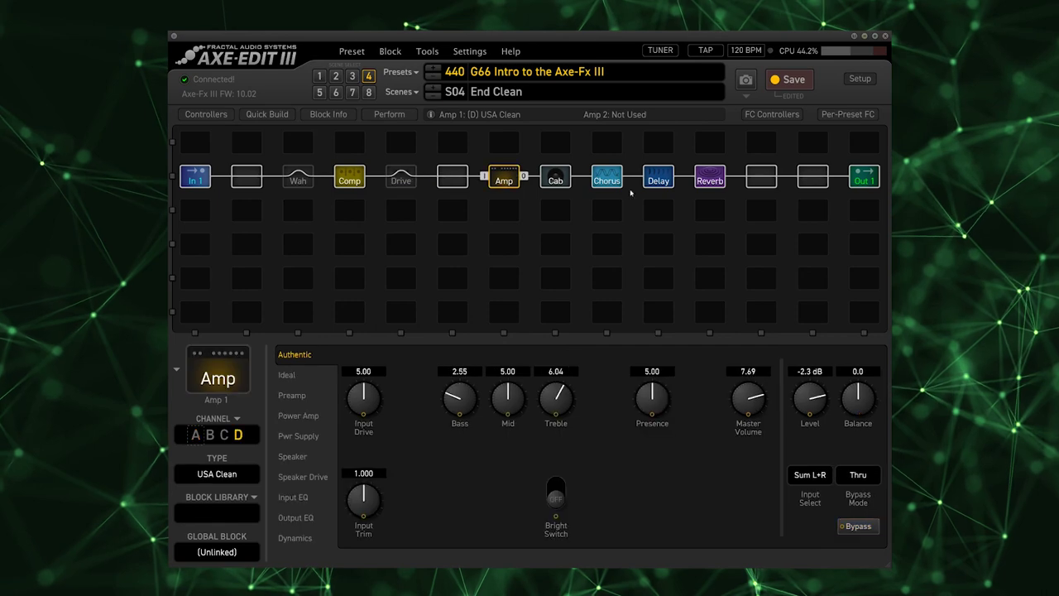